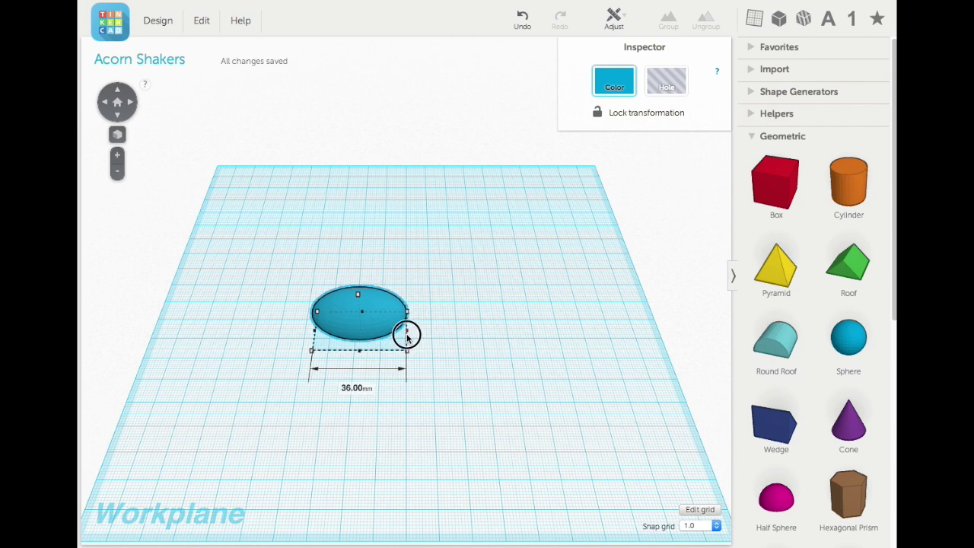
Stretch the sphere into an egg shape 36 mm wide, 36 mm deep and 52 mm tall.
drag(407, 335, 406, 335)
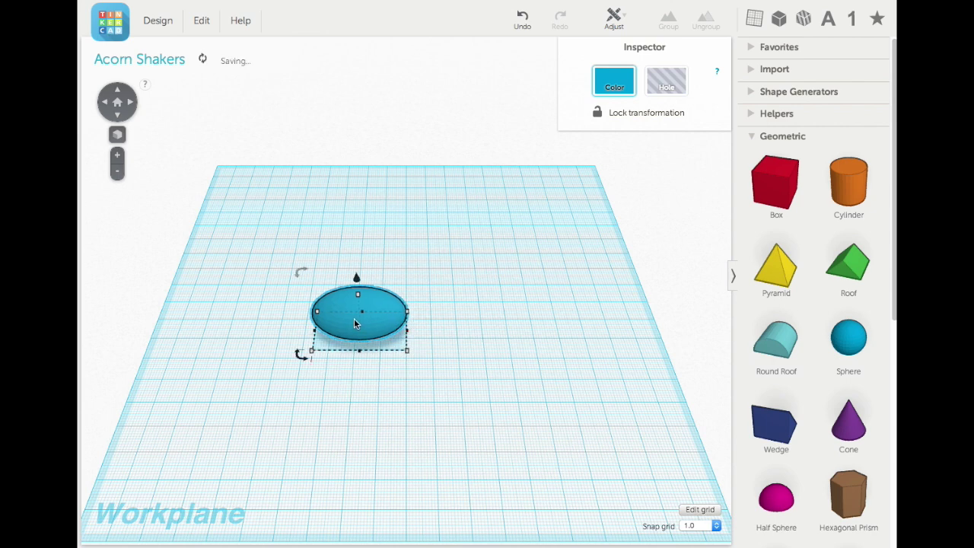
drag(362, 311, 363, 288)
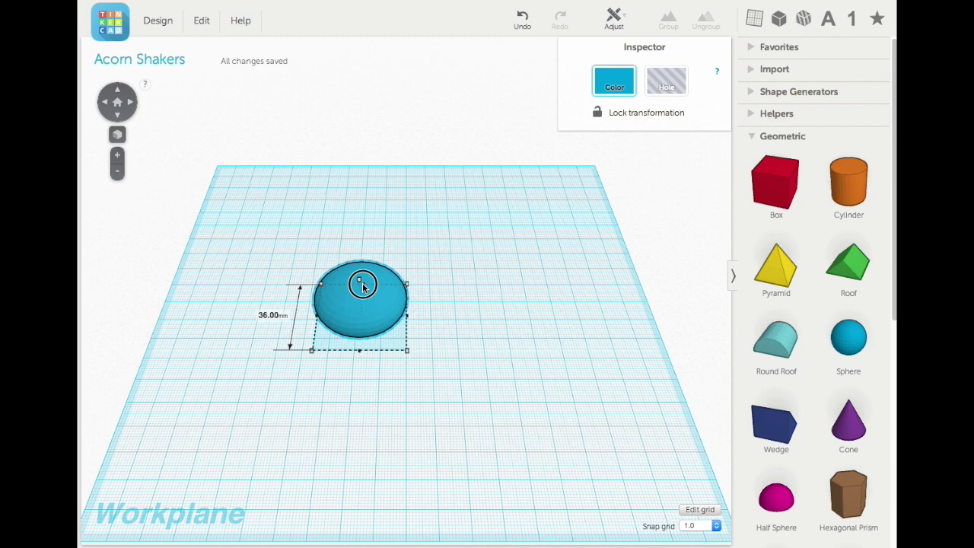
drag(363, 287, 353, 214)
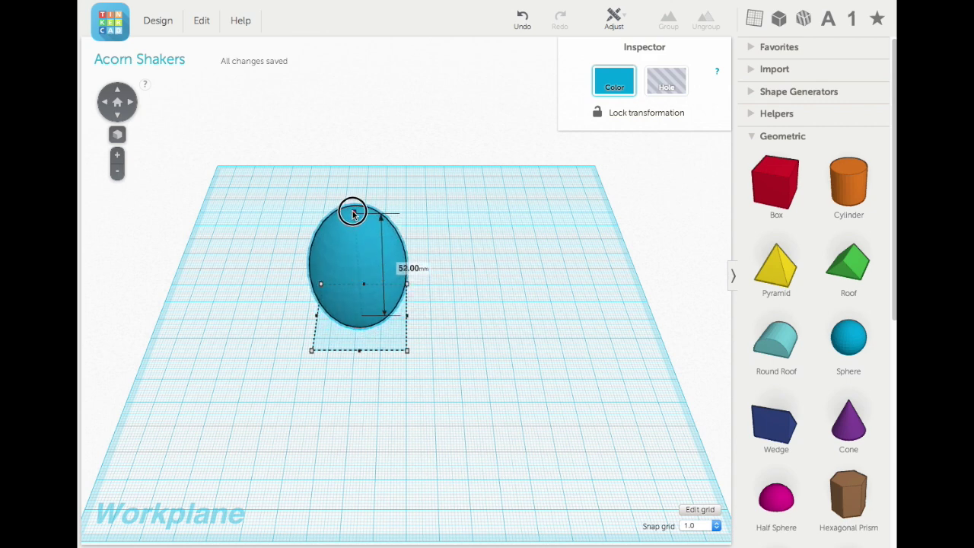
drag(354, 214, 353, 214)
Add a box beside the egg, size it as a thin slab about 36 mm square, and turn it into a hole.
drag(778, 182, 455, 338)
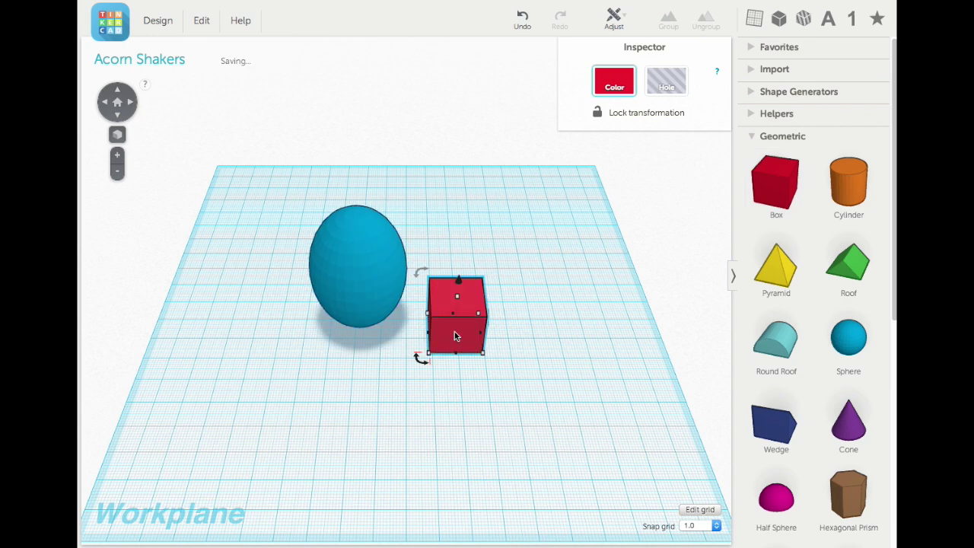
drag(481, 336, 481, 390)
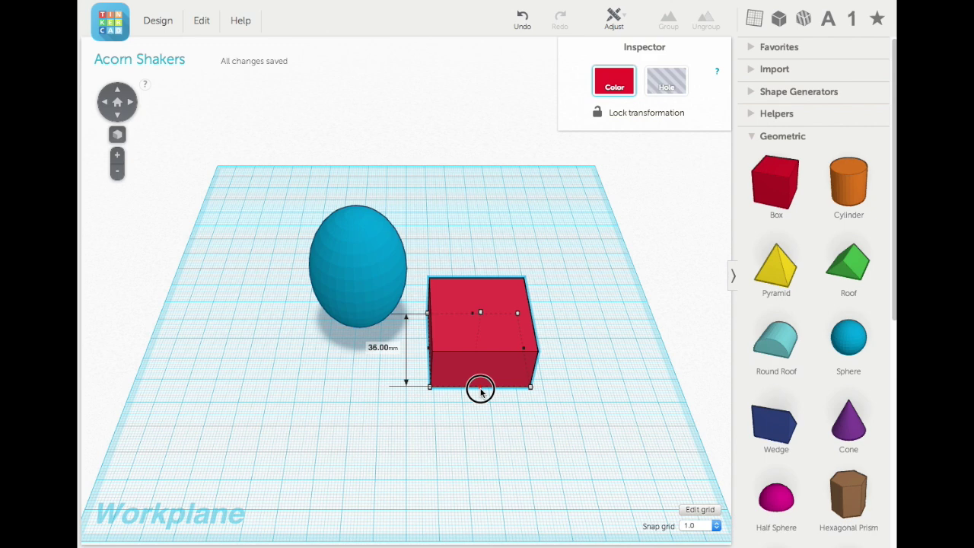
drag(480, 390, 480, 390)
drag(482, 316, 472, 343)
right_drag(506, 426, 509, 353)
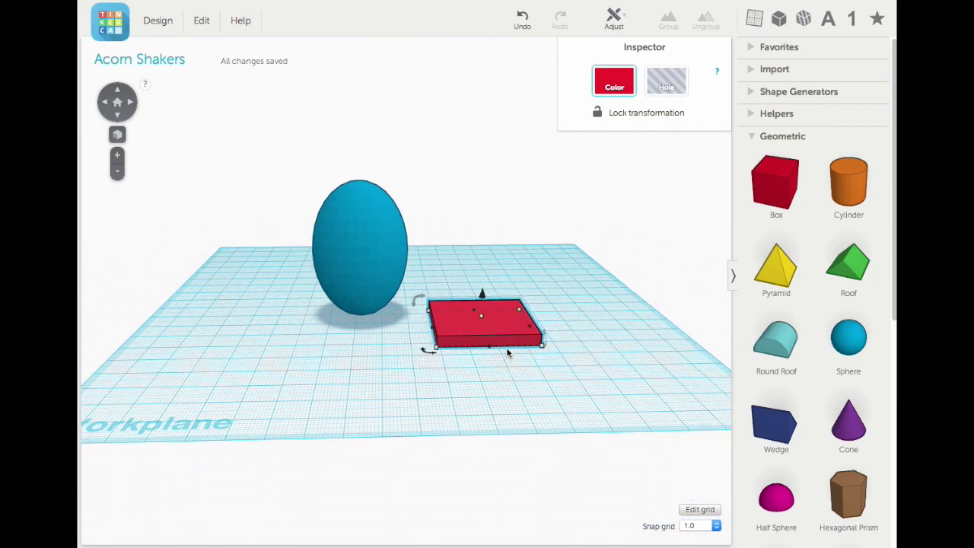
click(666, 82)
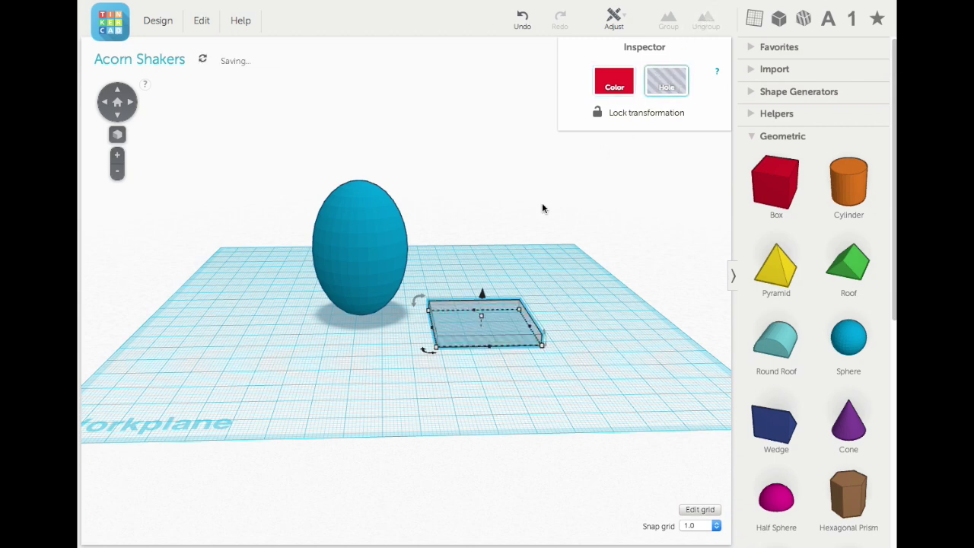
Place a duplicate of the slab hole on the egg's other side, 36 mm tall and raised to about the egg's middle.
click(197, 24)
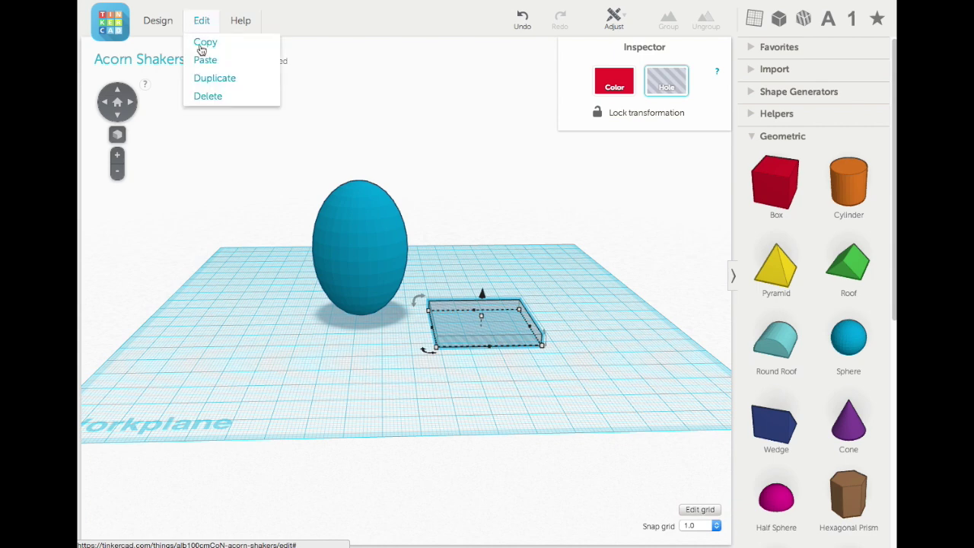
click(219, 86)
drag(461, 327, 227, 334)
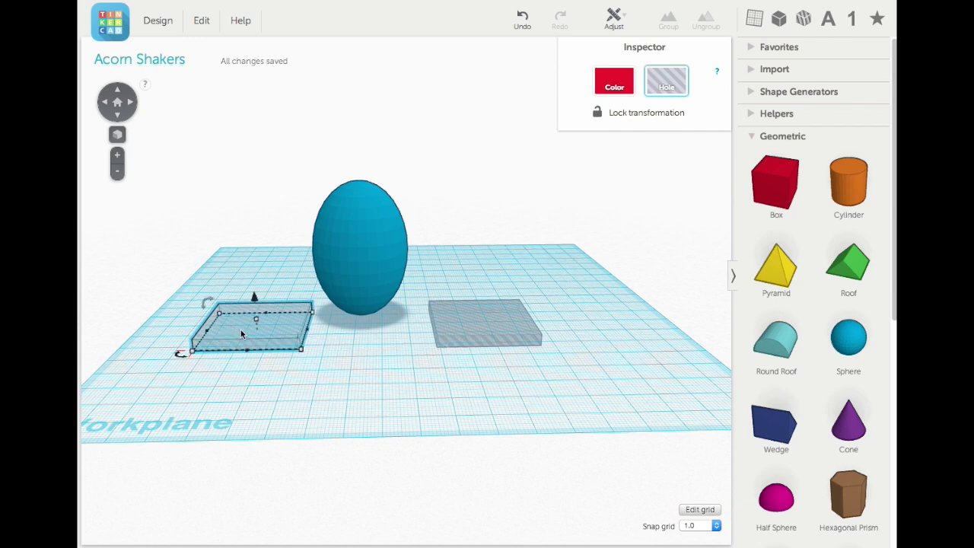
drag(255, 321, 250, 234)
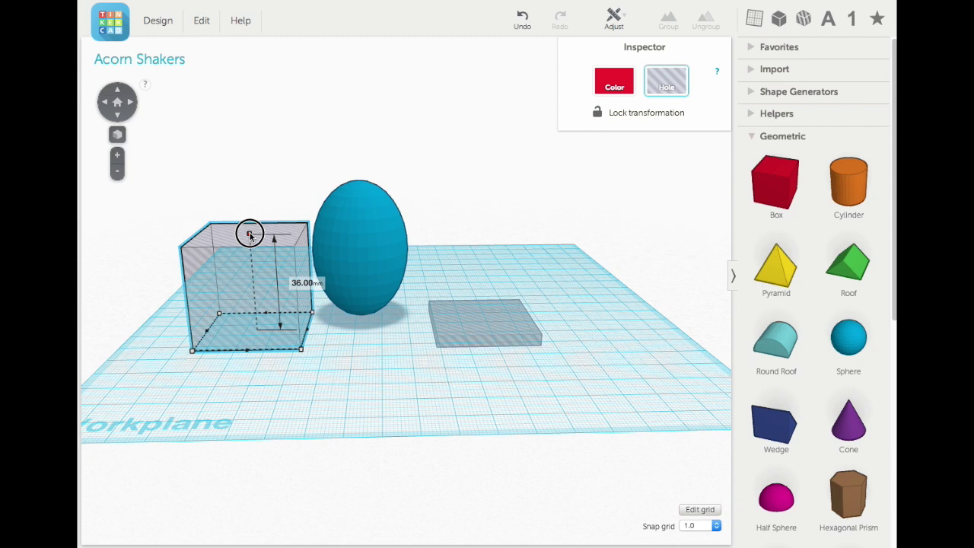
drag(250, 234, 251, 236)
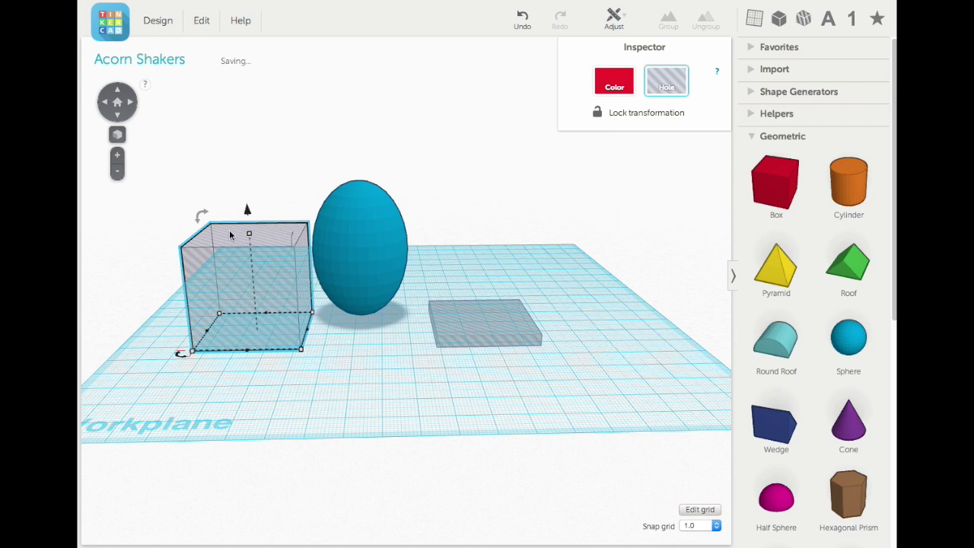
drag(246, 211, 245, 131)
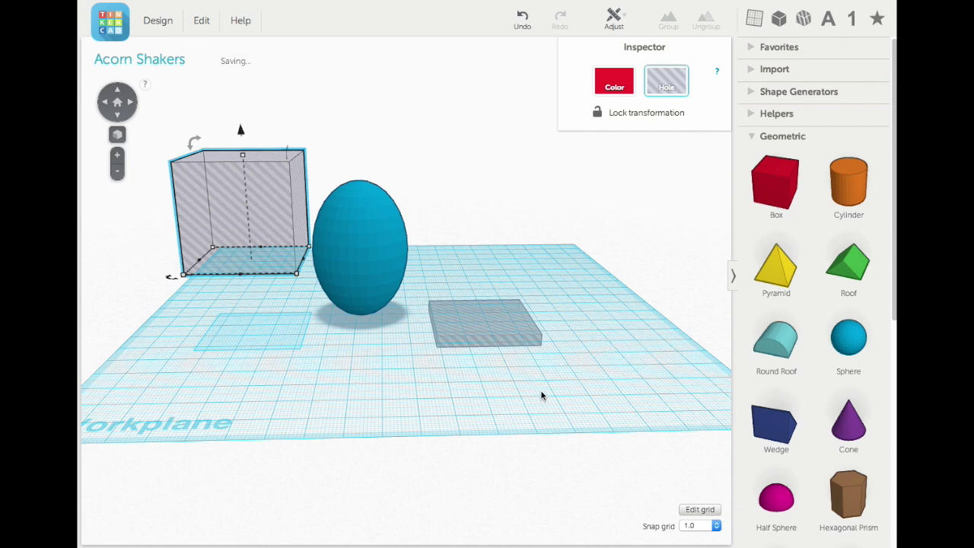
Align the egg and both box holes on their centres along the width and depth of the workplane.
drag(541, 393, 195, 179)
click(614, 18)
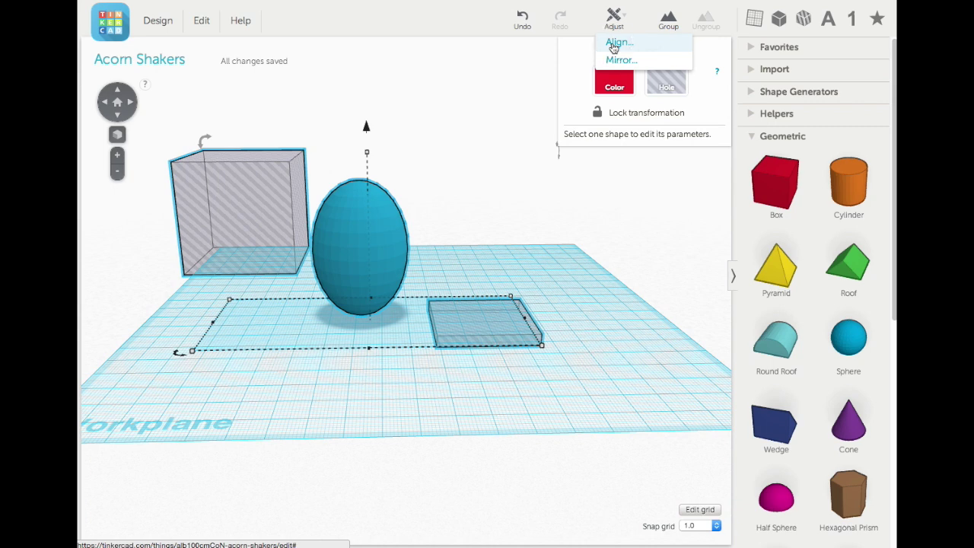
click(617, 42)
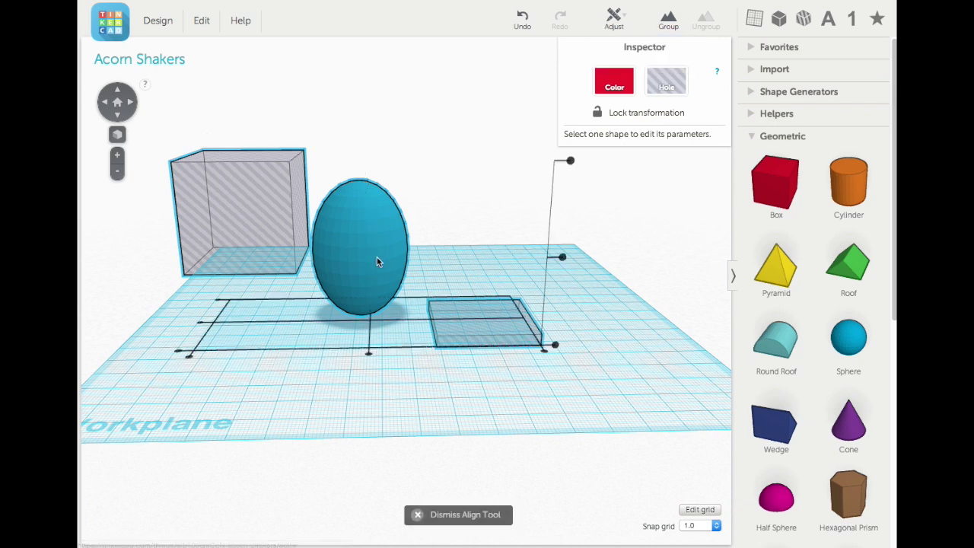
click(370, 355)
click(308, 325)
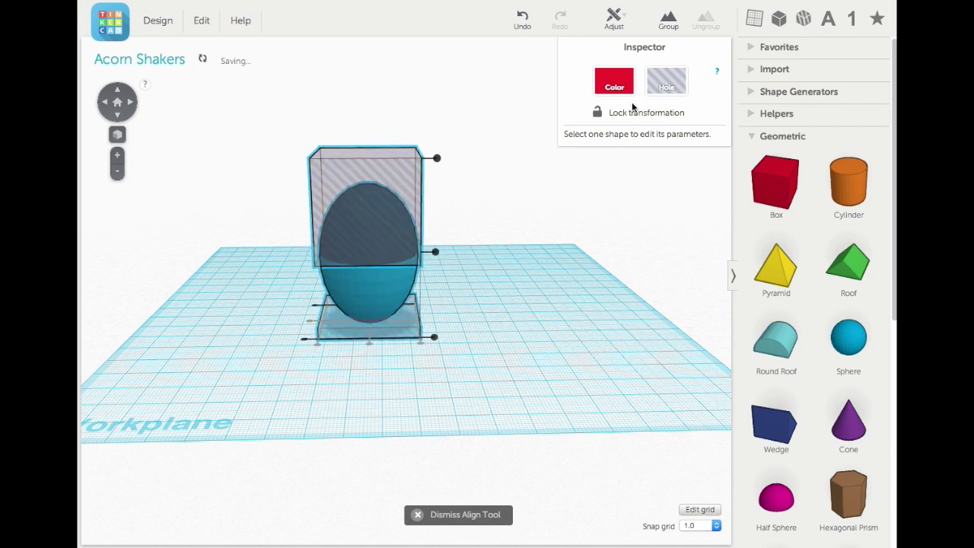
Group the egg with both box holes to cut it into a cup, and lower the cup onto the workplane.
click(669, 20)
click(402, 318)
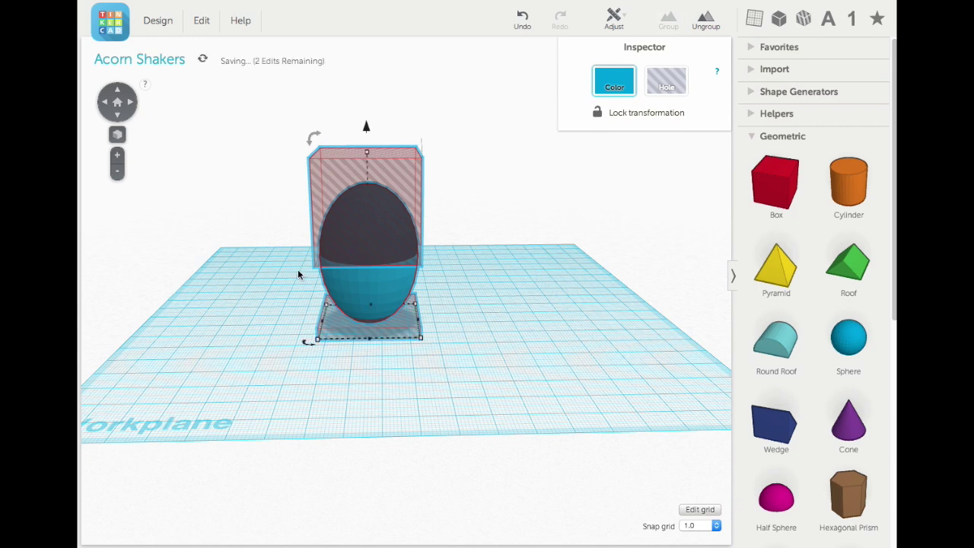
drag(369, 230, 366, 241)
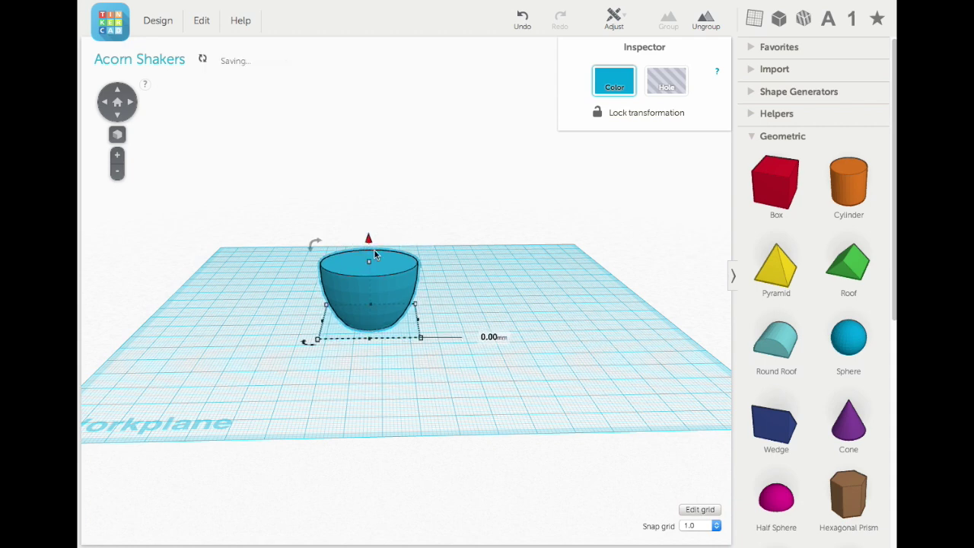
Duplicate the solid cup, move the copy beside the original, and turn the copy into a hole.
right_drag(478, 288, 474, 331)
click(202, 23)
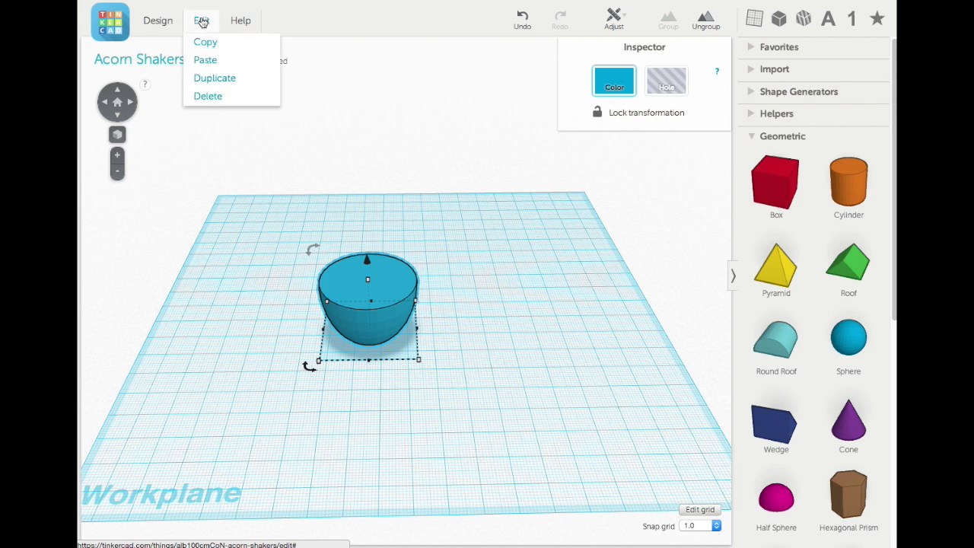
click(204, 81)
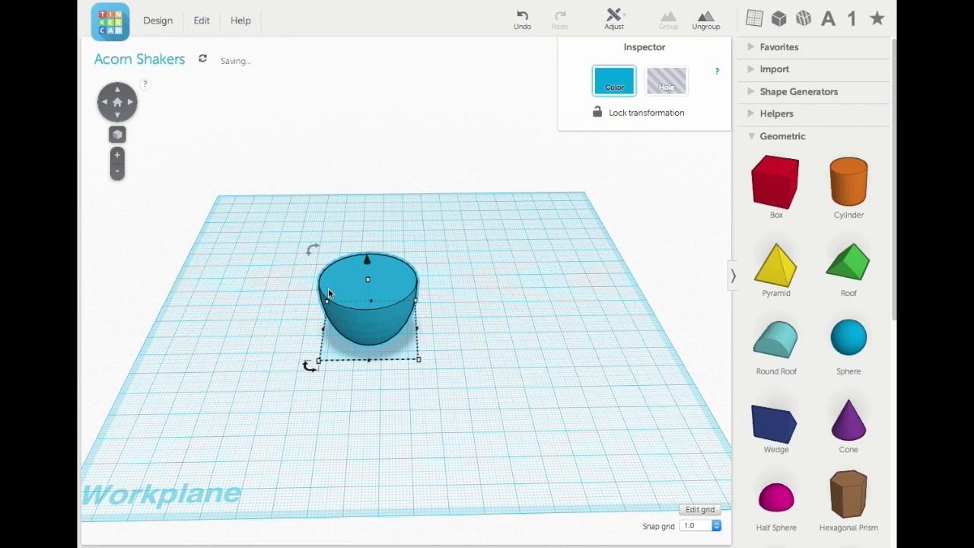
drag(354, 299, 492, 295)
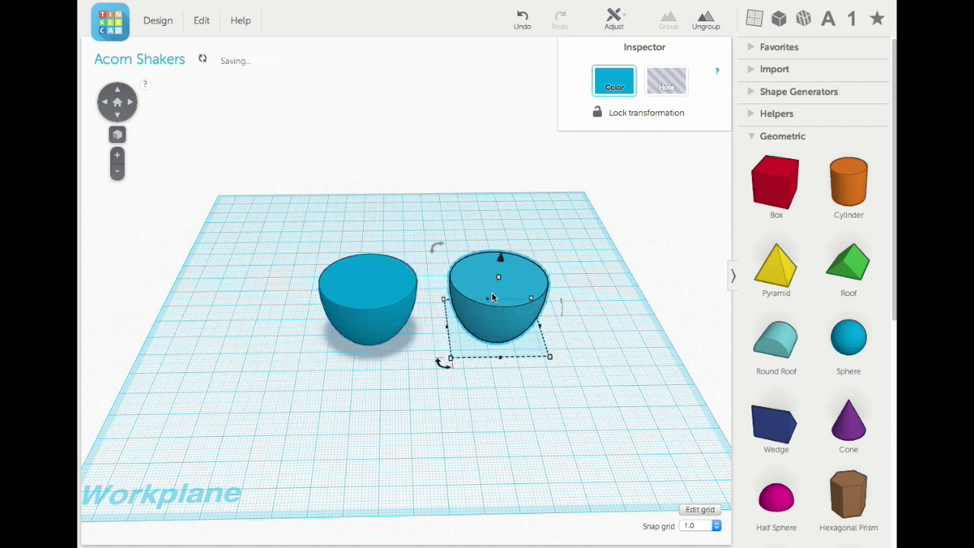
click(661, 81)
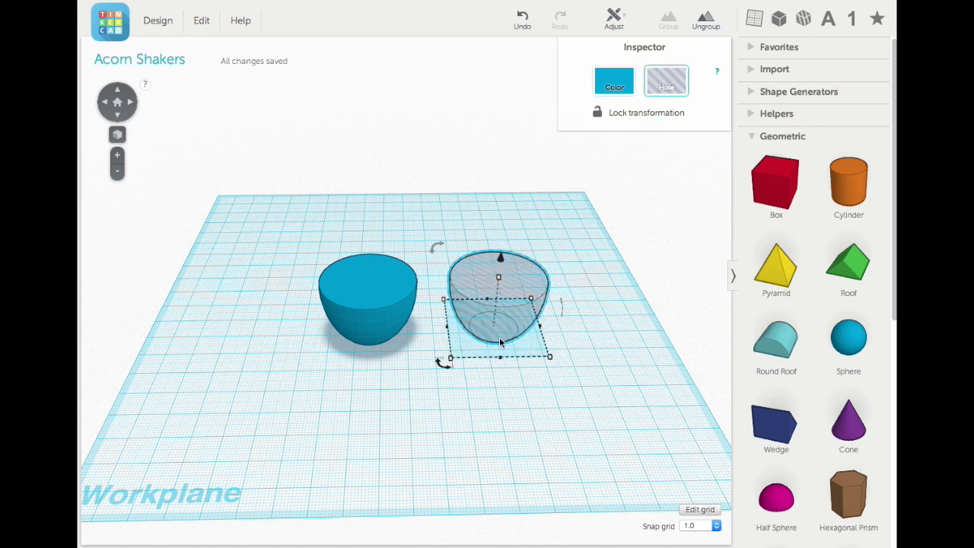
Shrink the cup-shaped hole in depth and to 32 mm in width, and raise it 2 mm above the workplane.
drag(501, 357, 502, 355)
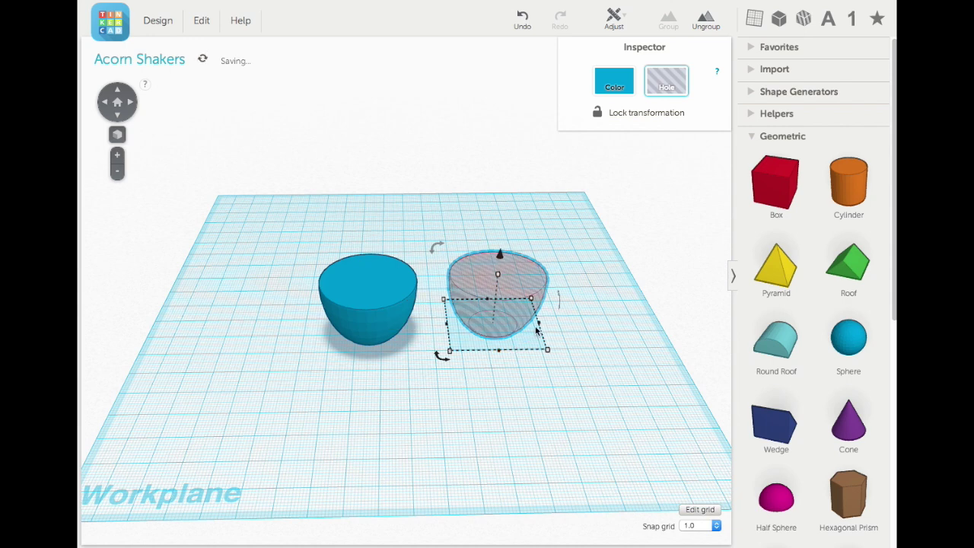
drag(541, 326, 531, 326)
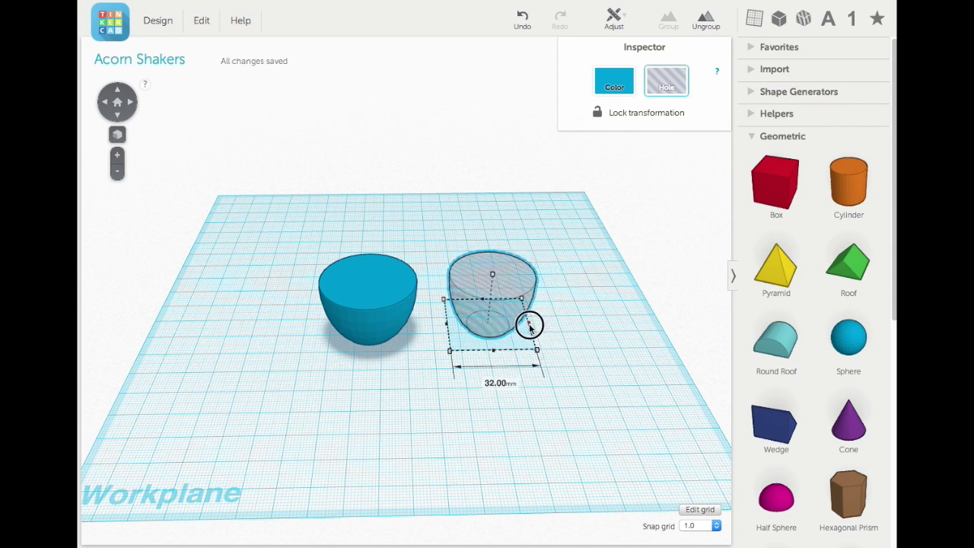
drag(531, 326, 531, 326)
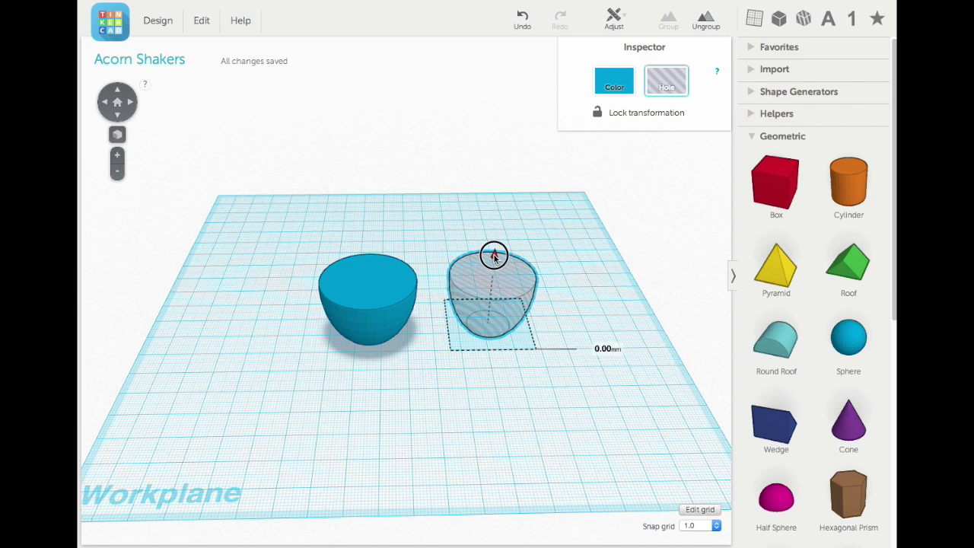
drag(496, 254, 493, 252)
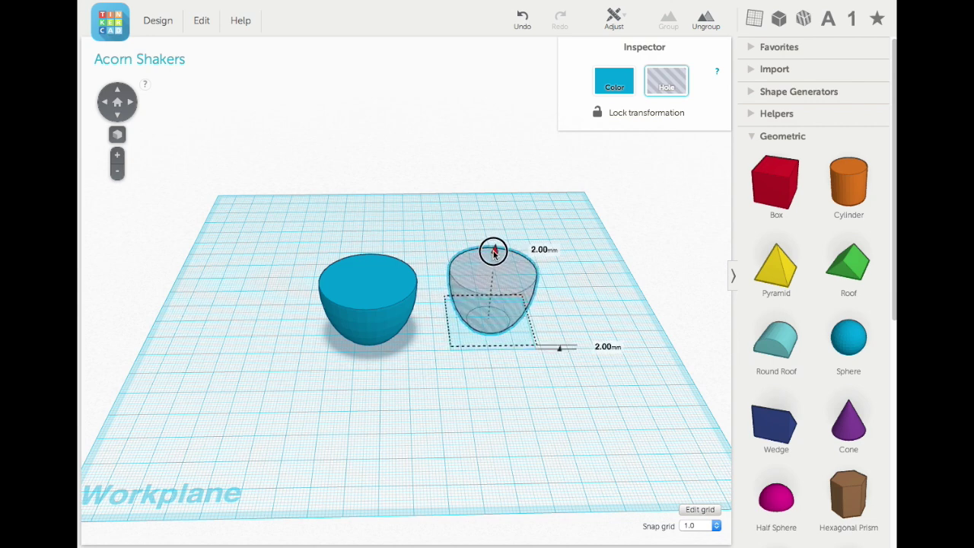
Centre the cup-shaped hole within the solid cup in width and depth, and group them to hollow out the cup.
drag(269, 229, 568, 344)
click(613, 19)
click(617, 43)
click(431, 368)
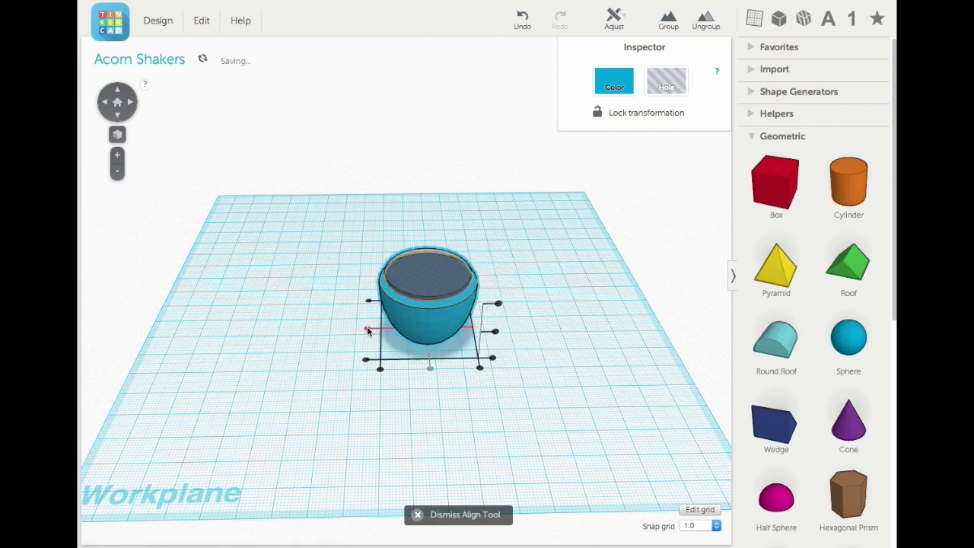
click(367, 329)
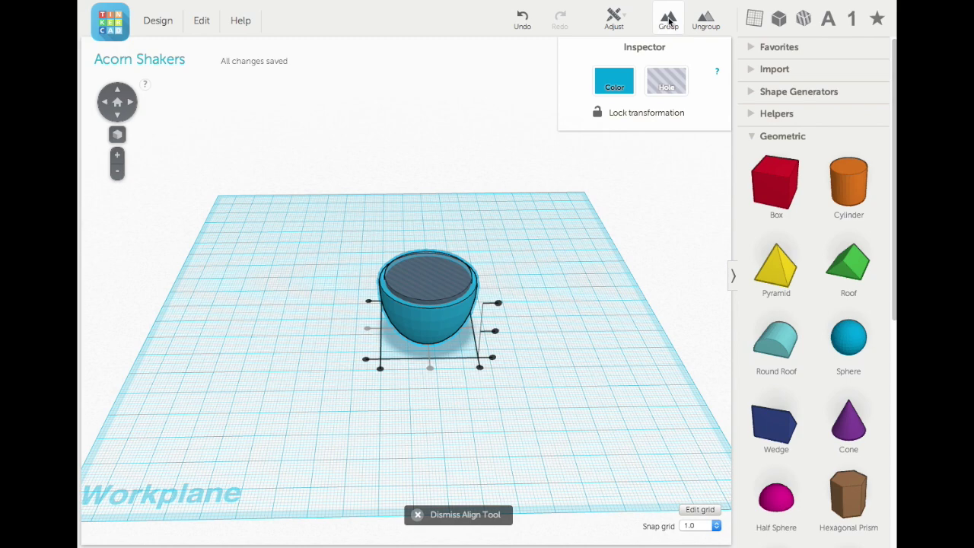
click(669, 21)
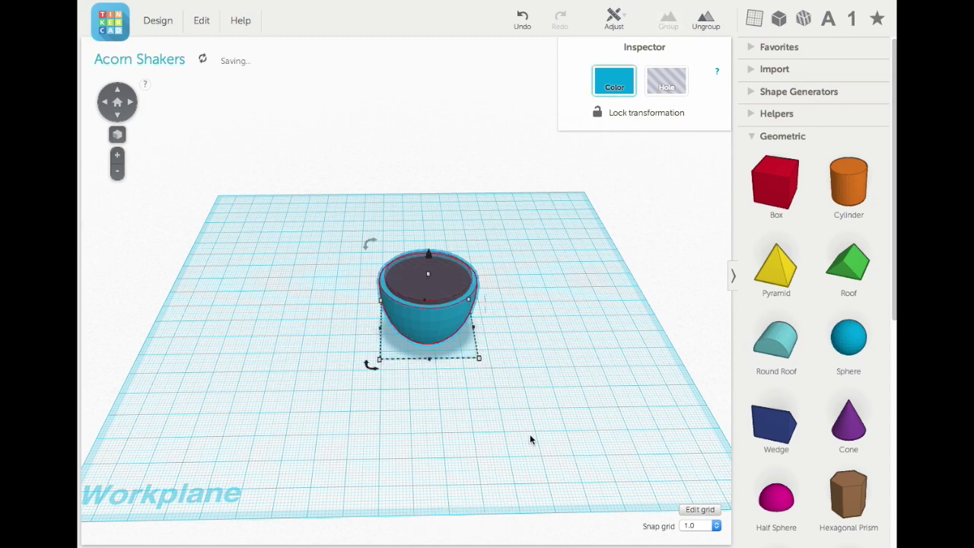
Move the hollow cup toward the back of the workplane and add an ISO metric thread from the community shape generators.
right_drag(541, 358, 541, 426)
drag(445, 289, 427, 157)
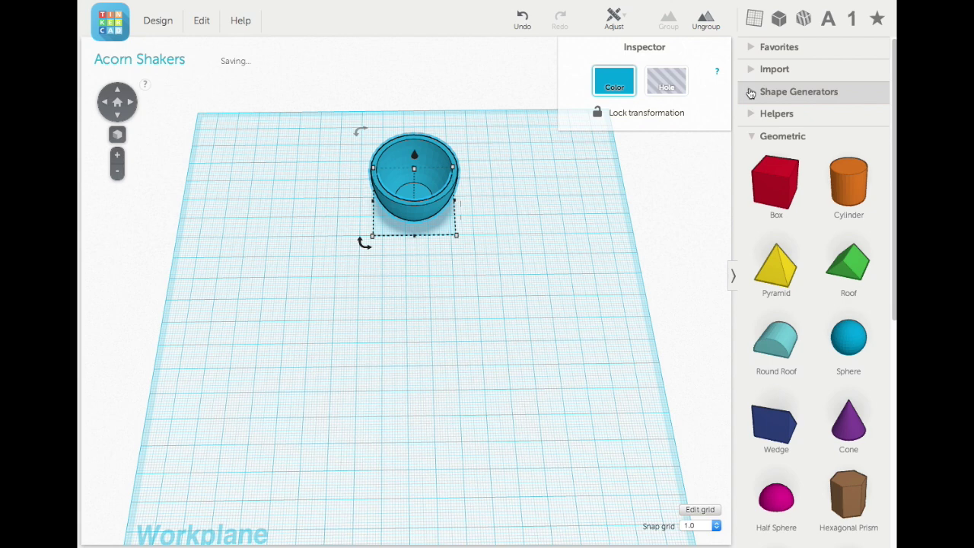
click(745, 91)
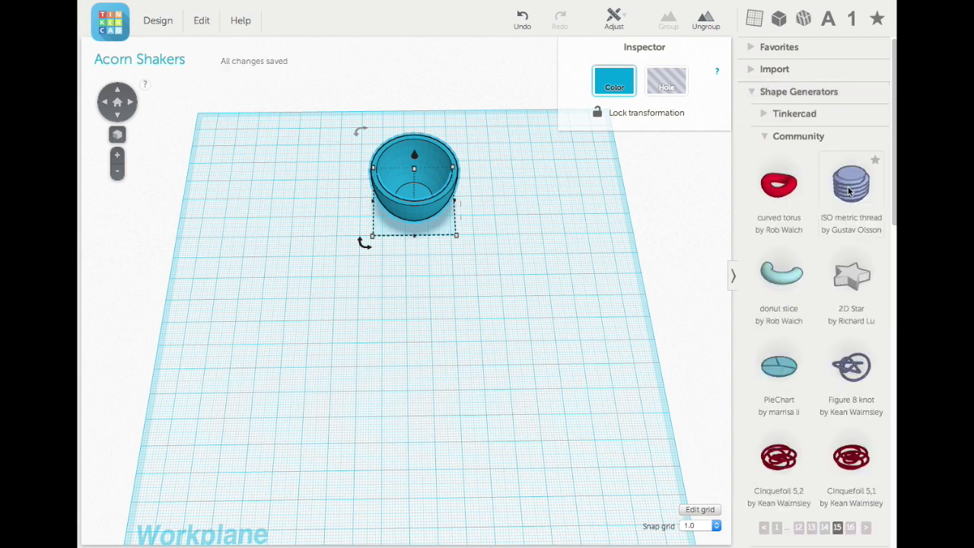
drag(851, 190, 263, 334)
right_drag(369, 362, 365, 277)
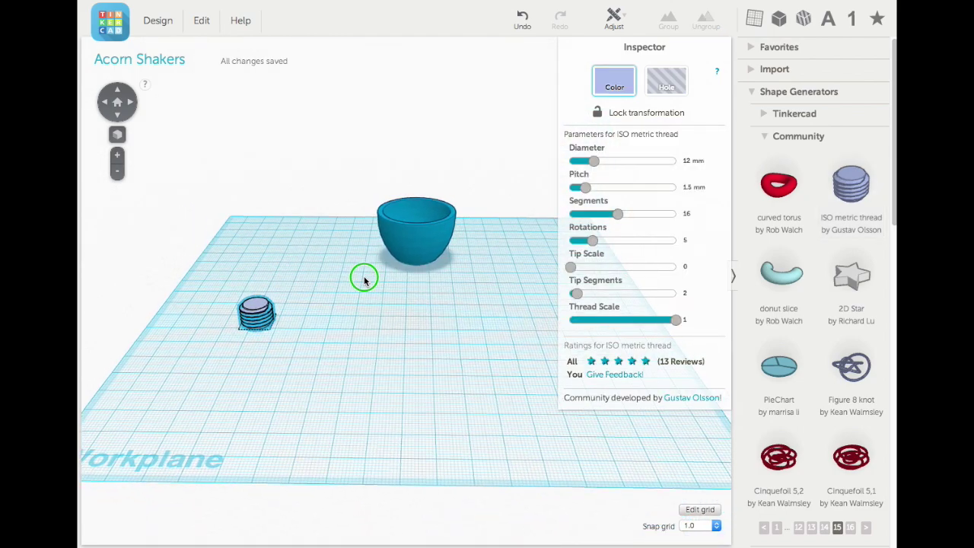
Set the snap grid to 0.25 and raise the metric thread to 20.87 mm above the workplane.
click(691, 527)
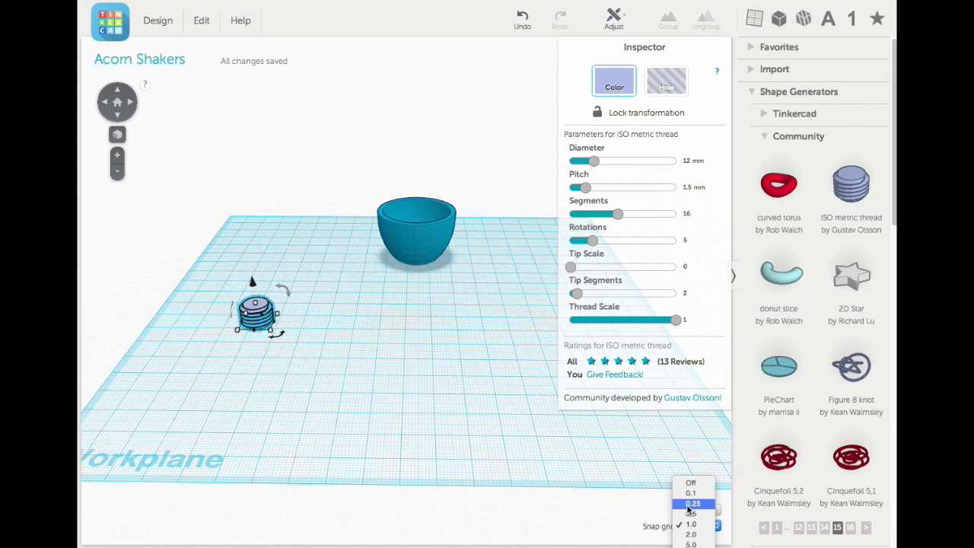
click(689, 504)
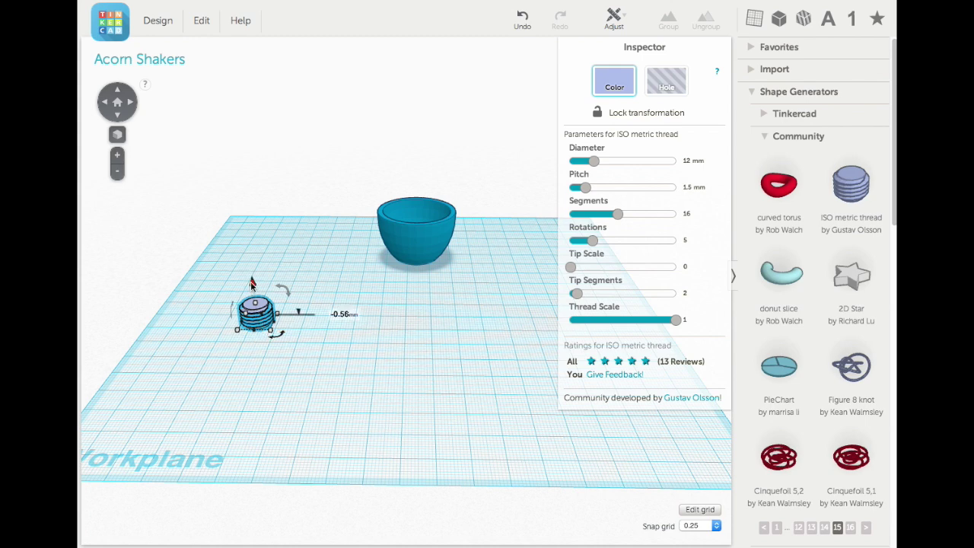
drag(251, 284, 251, 267)
drag(250, 263, 256, 233)
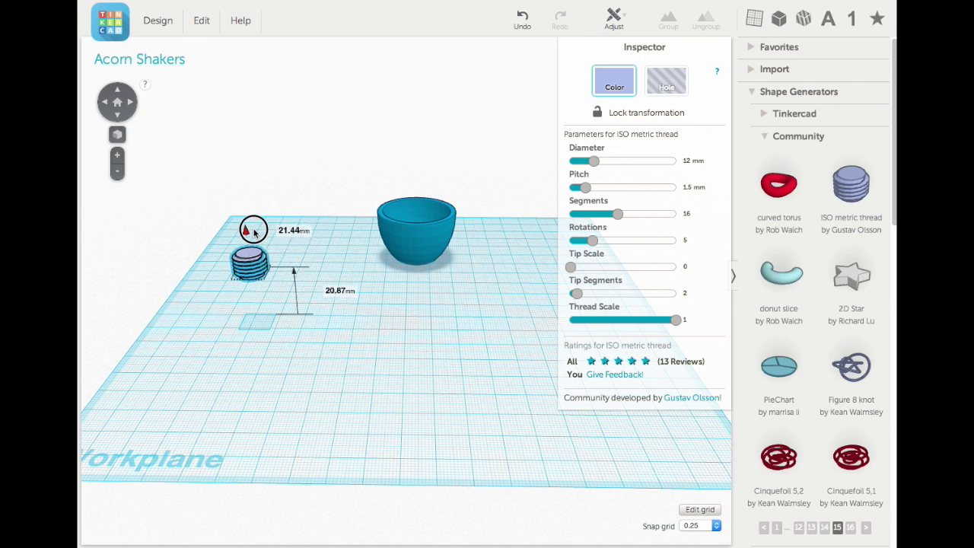
drag(255, 233, 255, 233)
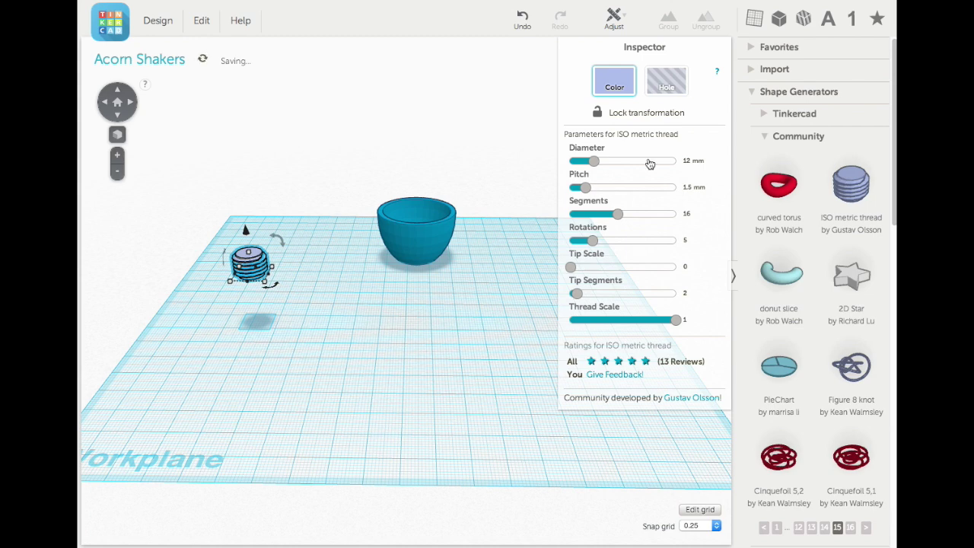
Set the metric thread's diameter to 33 mm, pitch to 1.75 mm, segments to 32 and rotations to 3.
click(691, 161)
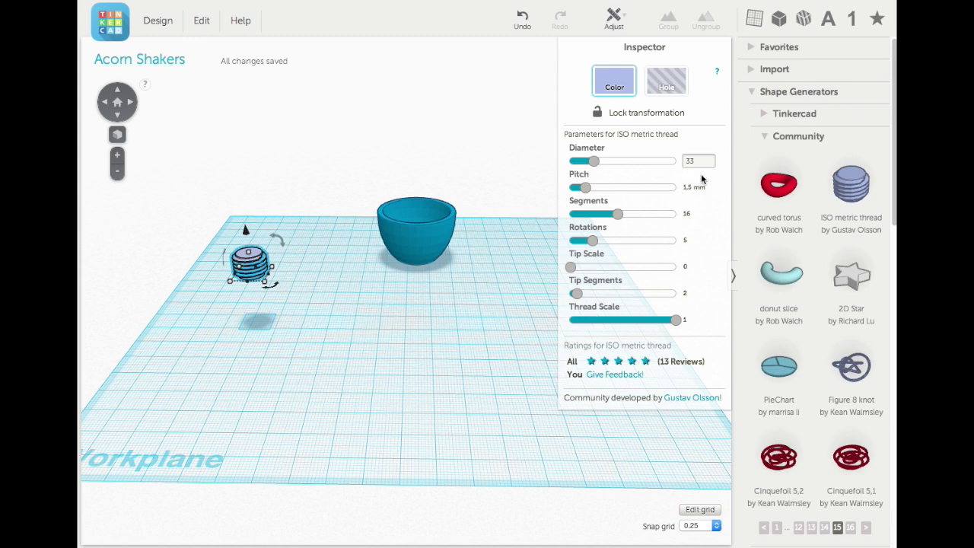
key(Return)
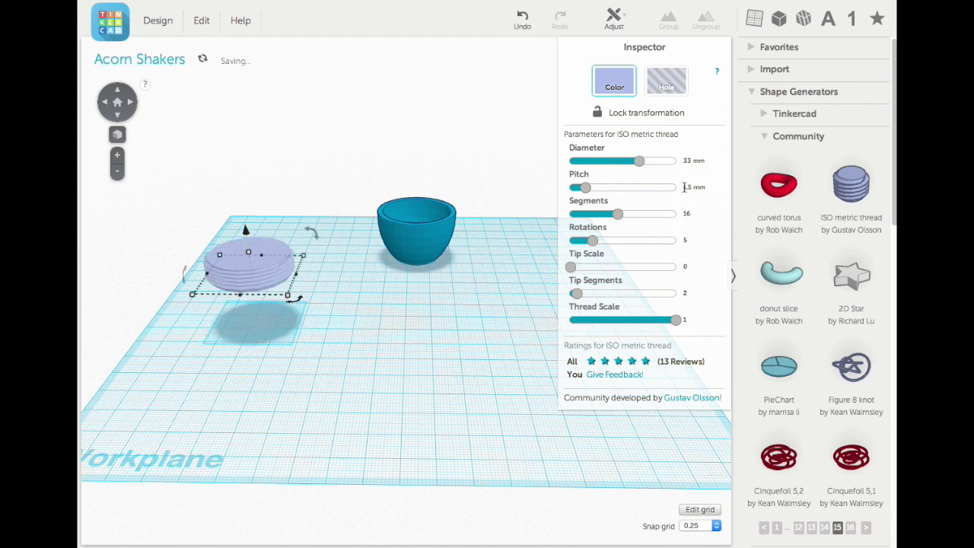
click(684, 187)
text(1)
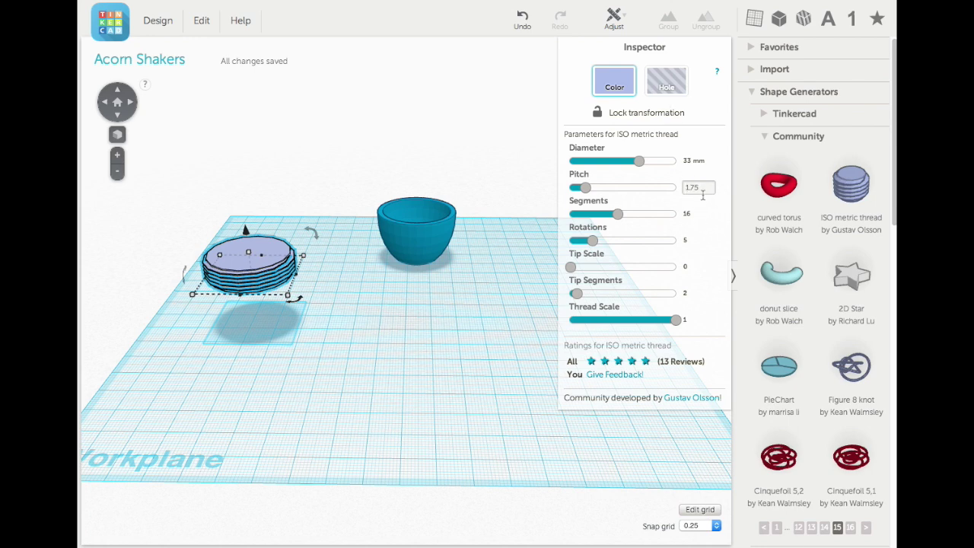
key(Return)
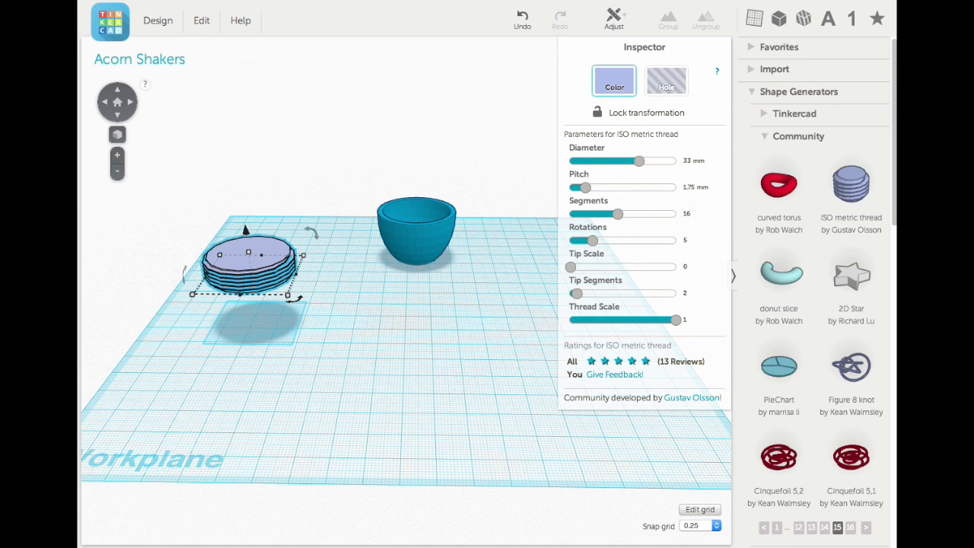
click(688, 213)
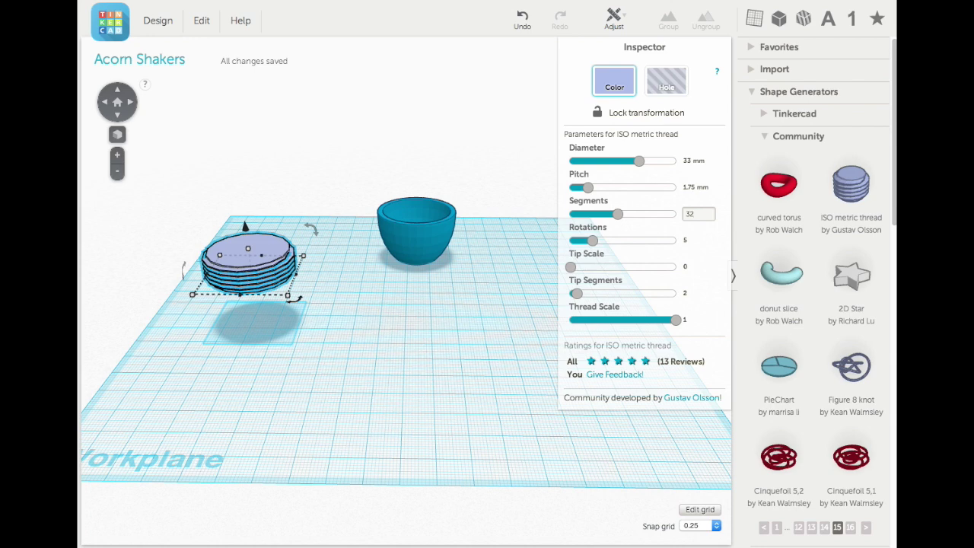
key(Return)
click(688, 241)
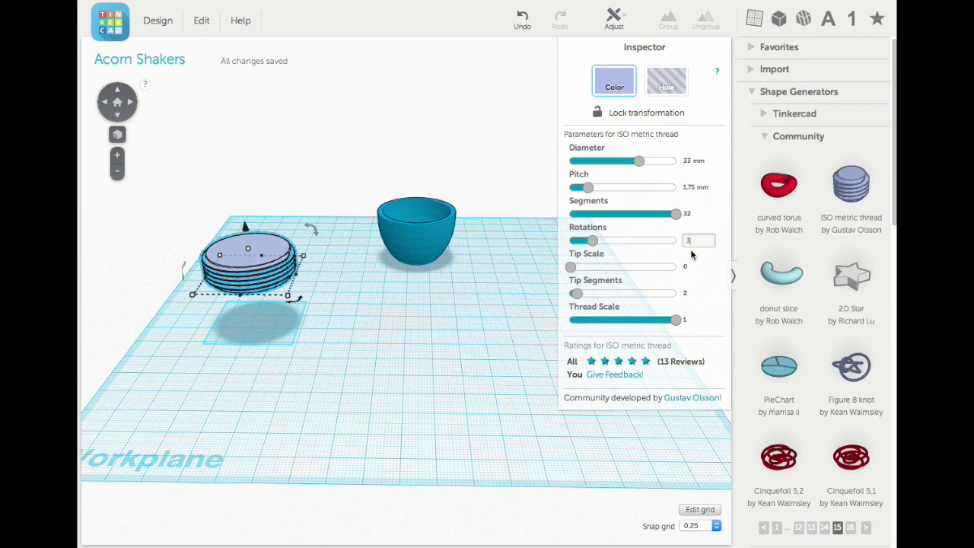
key(Return)
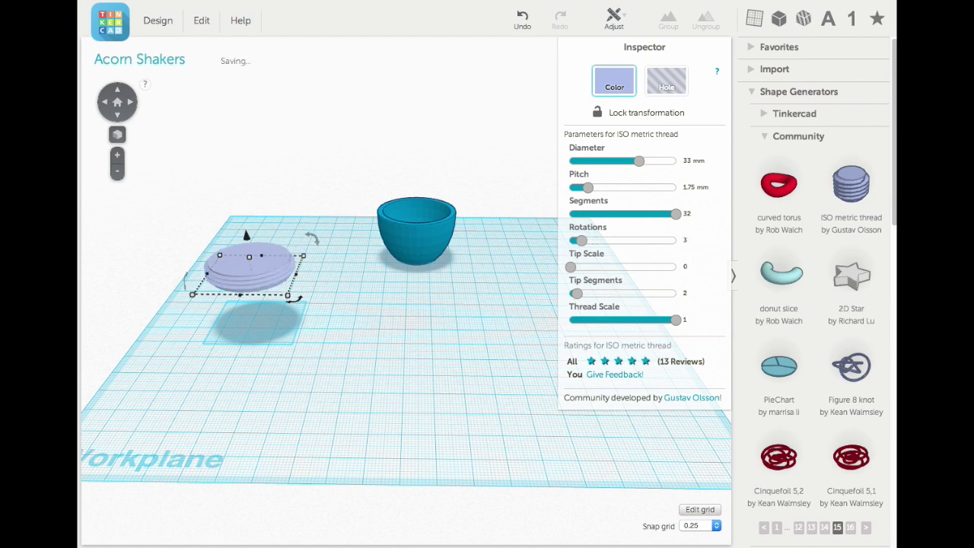
Add a cylinder in front of the cup, scale its base proportionally to 27.50 mm, and lower its height to about 11.75 mm.
click(753, 93)
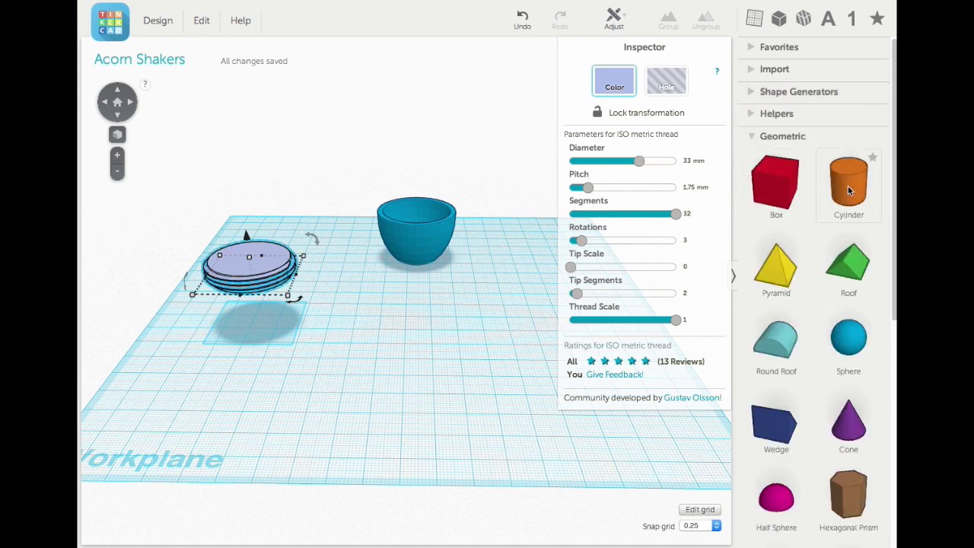
drag(850, 190, 385, 365)
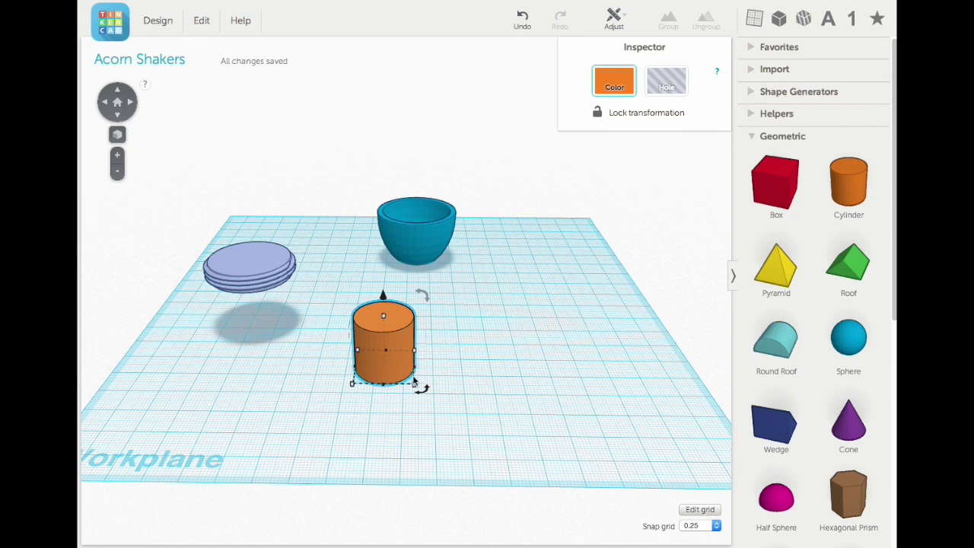
shift+drag(416, 386, 437, 399)
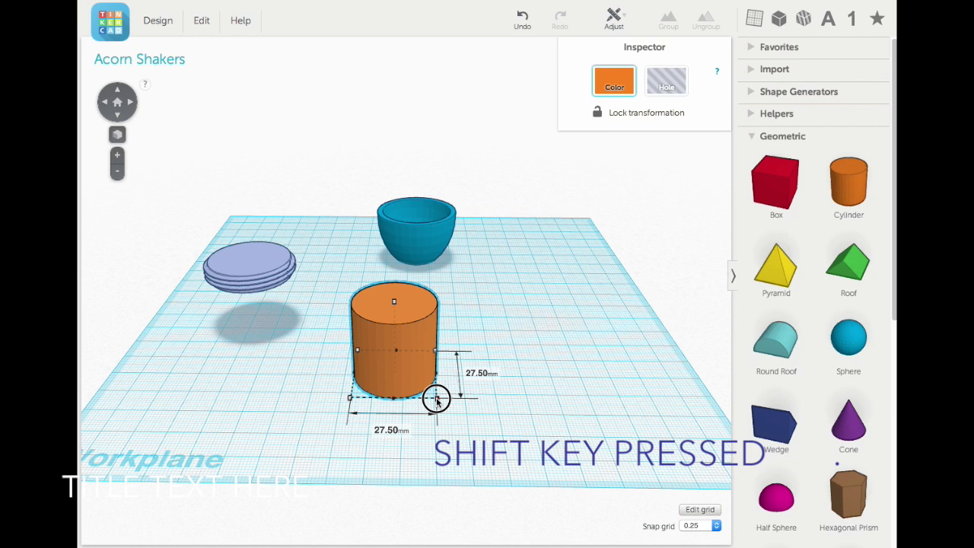
shift+drag(436, 398, 437, 400)
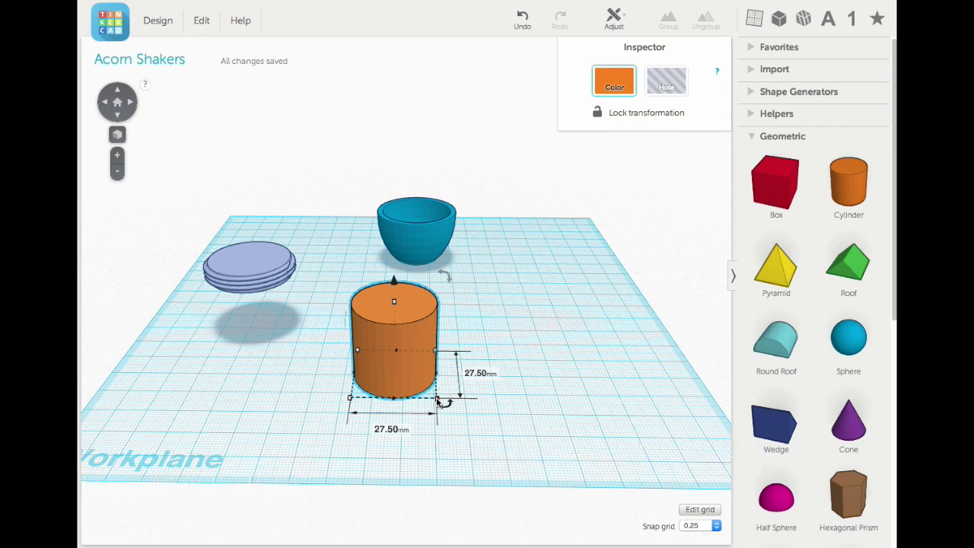
drag(395, 304, 396, 345)
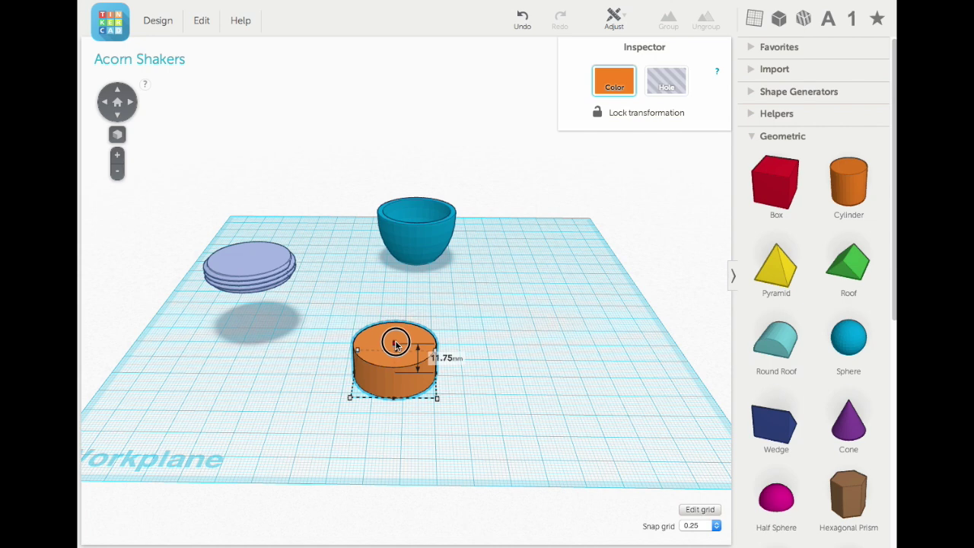
drag(395, 345, 396, 343)
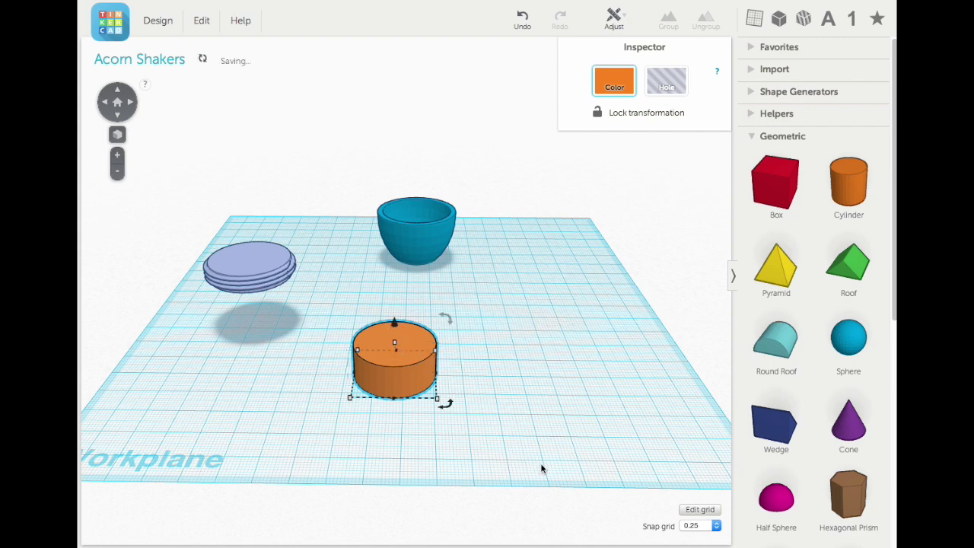
Set the snap grid to 1.0 and raise the cylinder 20 mm above the workplane.
click(694, 526)
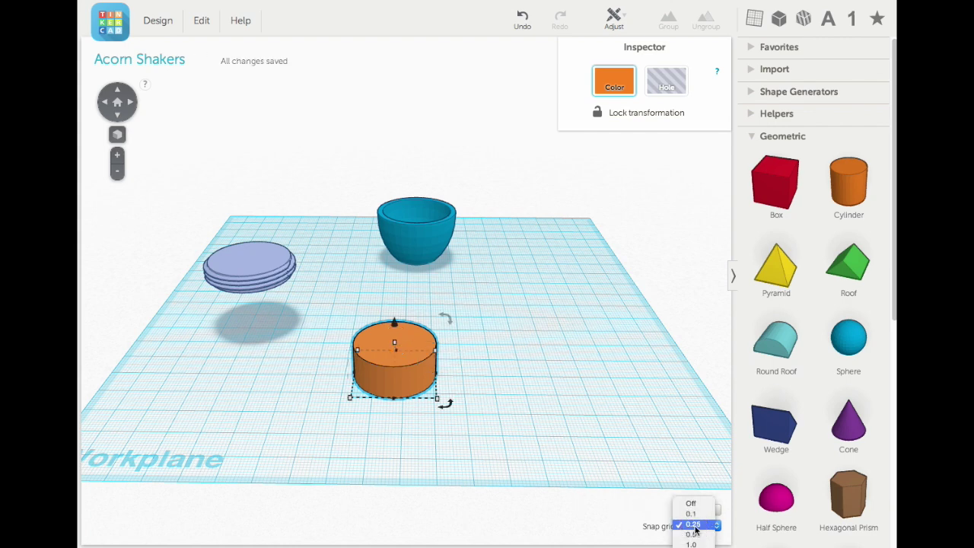
click(689, 544)
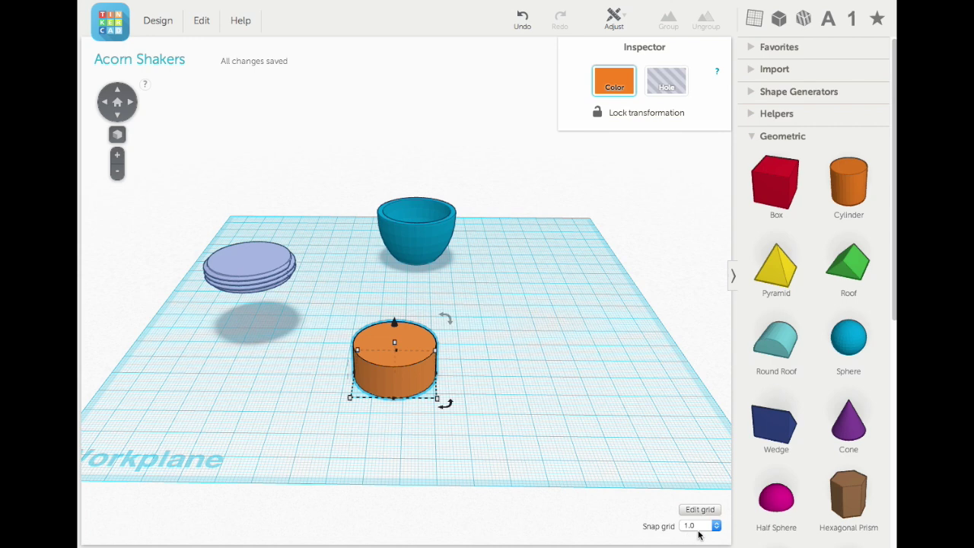
mouse_move(397, 328)
drag(396, 328, 401, 274)
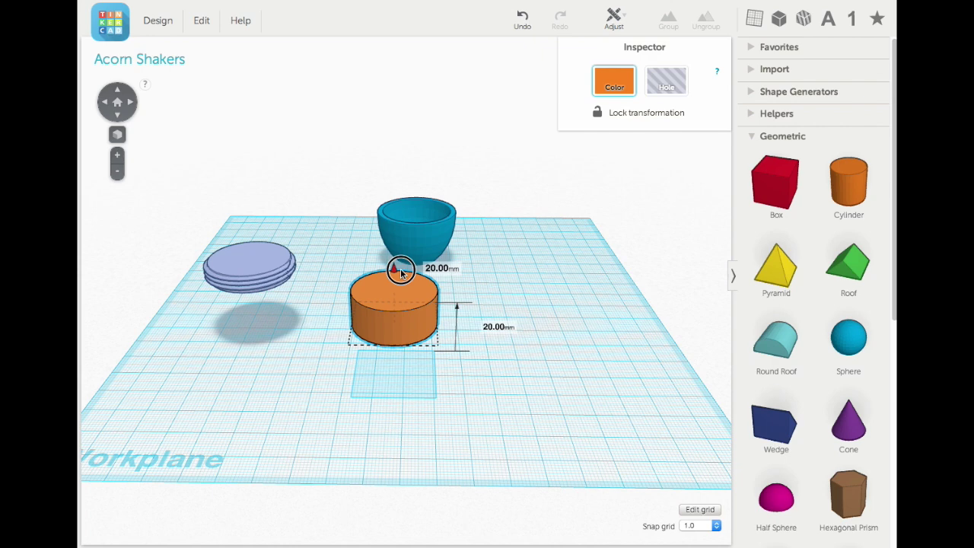
drag(401, 273, 401, 270)
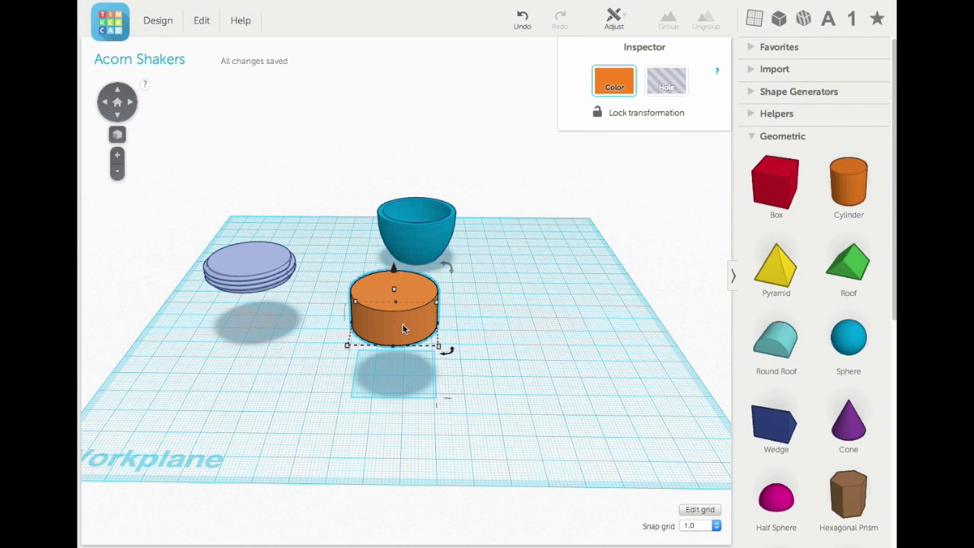
Move the raised cylinder over the metric thread and turn it into a hole.
drag(404, 328, 245, 277)
shift+click(228, 232)
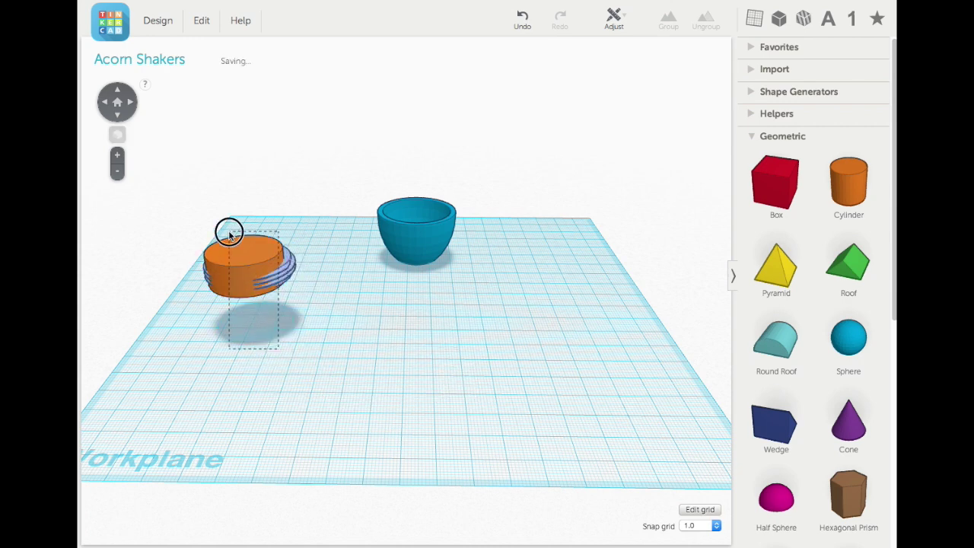
click(398, 339)
click(231, 261)
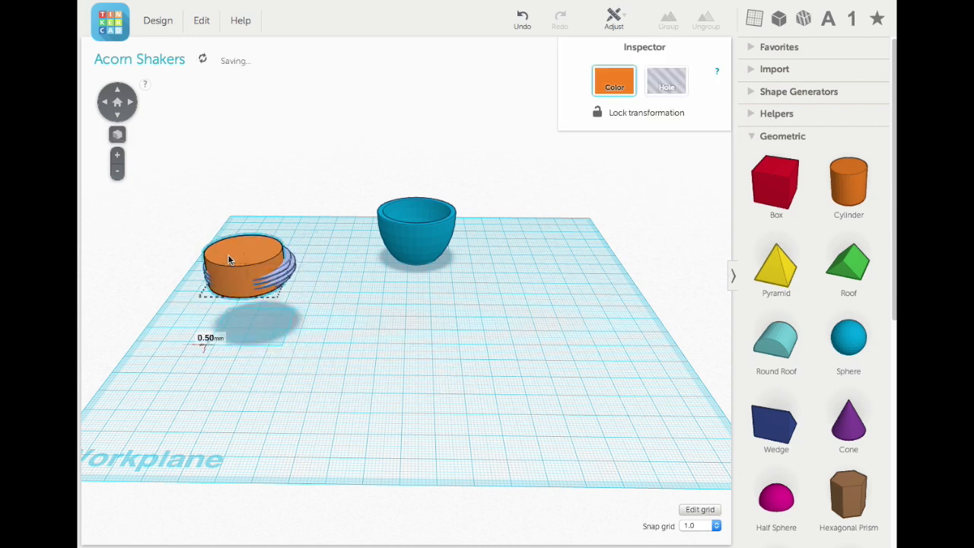
click(675, 87)
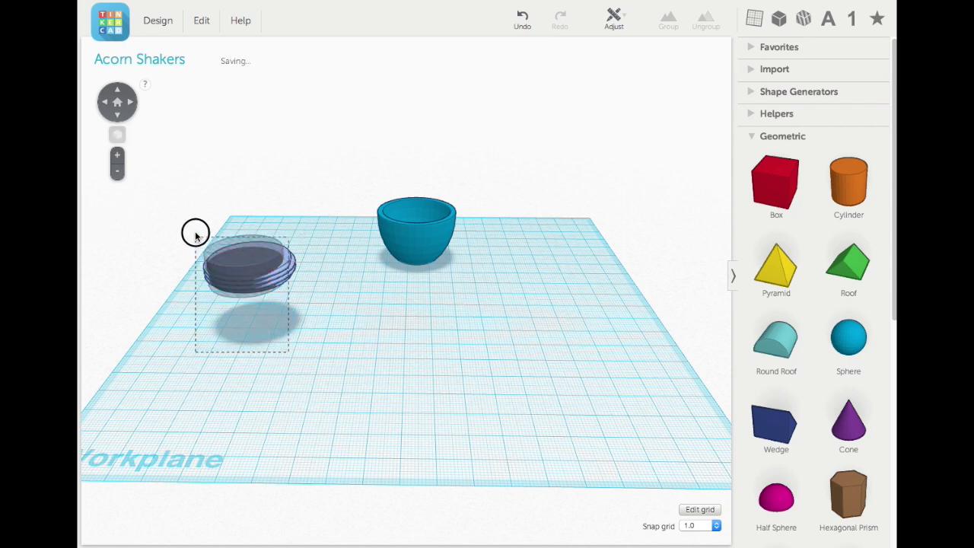
Centre the cylinder hole within the metric thread in width and depth, and group them to make a hollow threaded ring.
drag(196, 229, 306, 350)
click(618, 17)
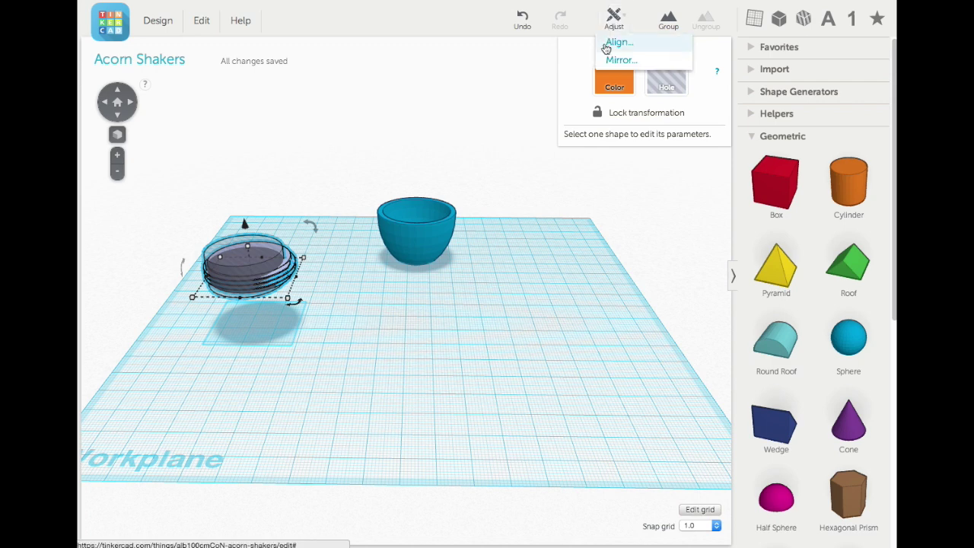
click(618, 43)
click(237, 306)
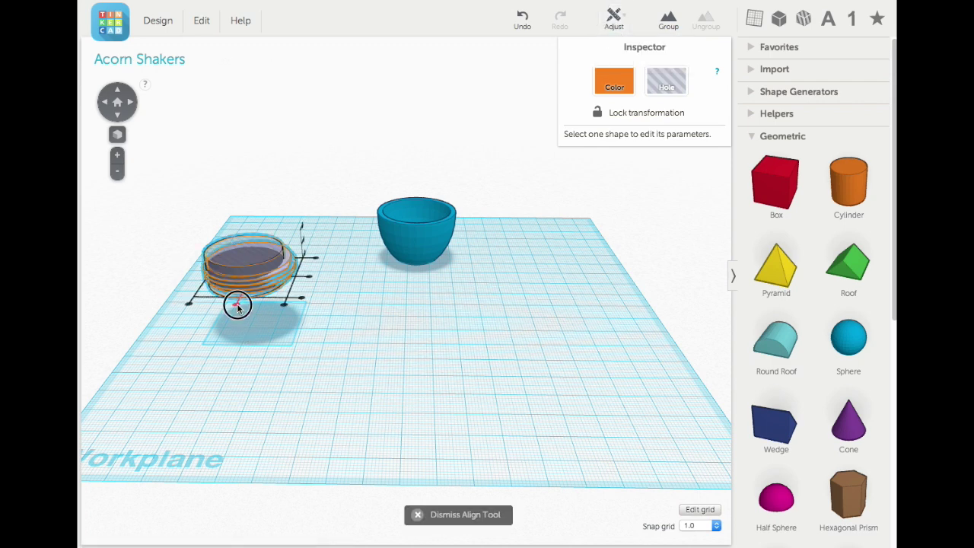
click(311, 280)
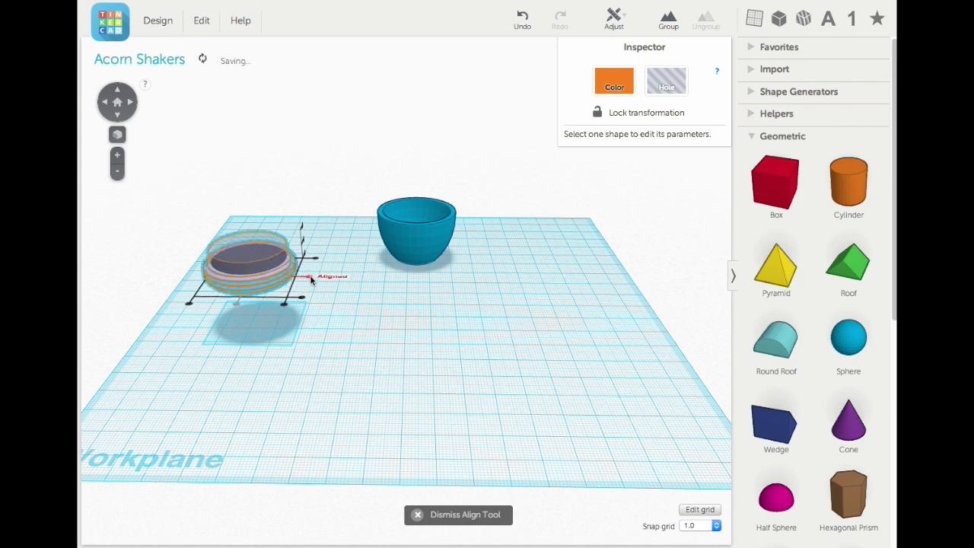
click(668, 21)
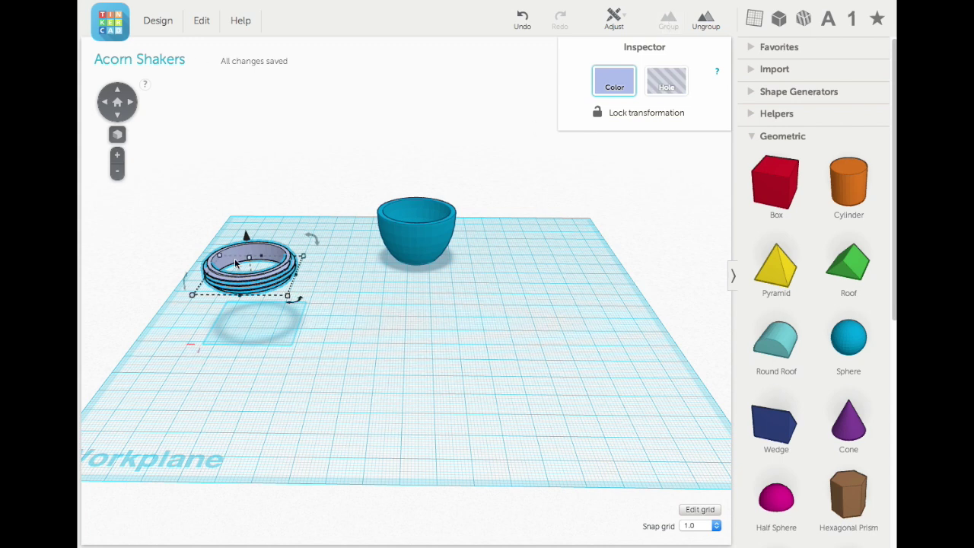
Centre the threaded ring and the hollow cup on each other in width and depth, and move the ring aside, clear of the cup.
mouse_move(245, 239)
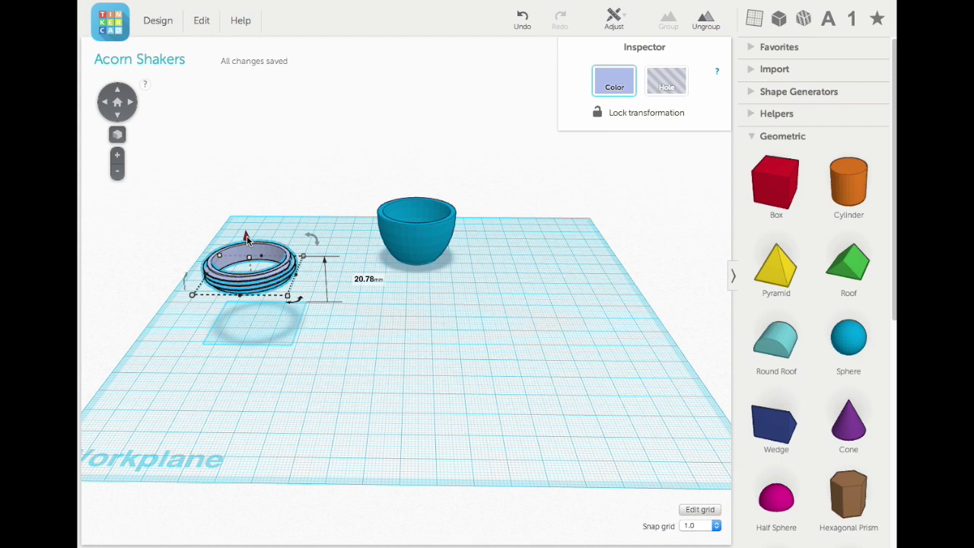
click(425, 244)
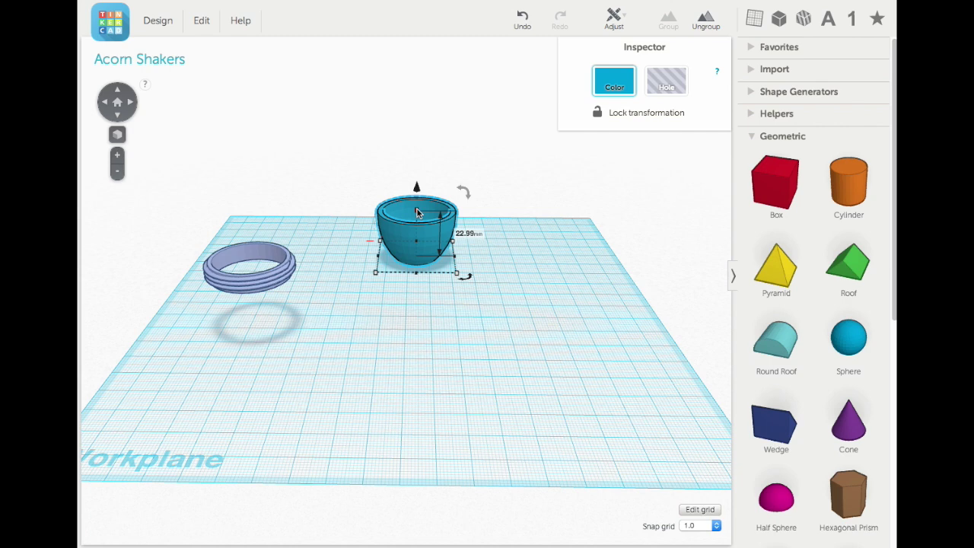
drag(465, 321, 221, 236)
click(613, 19)
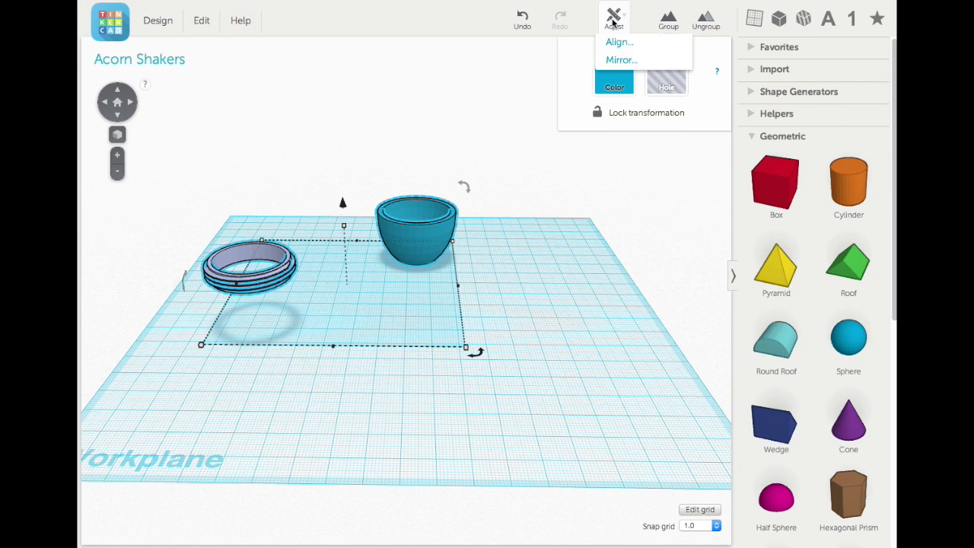
click(619, 43)
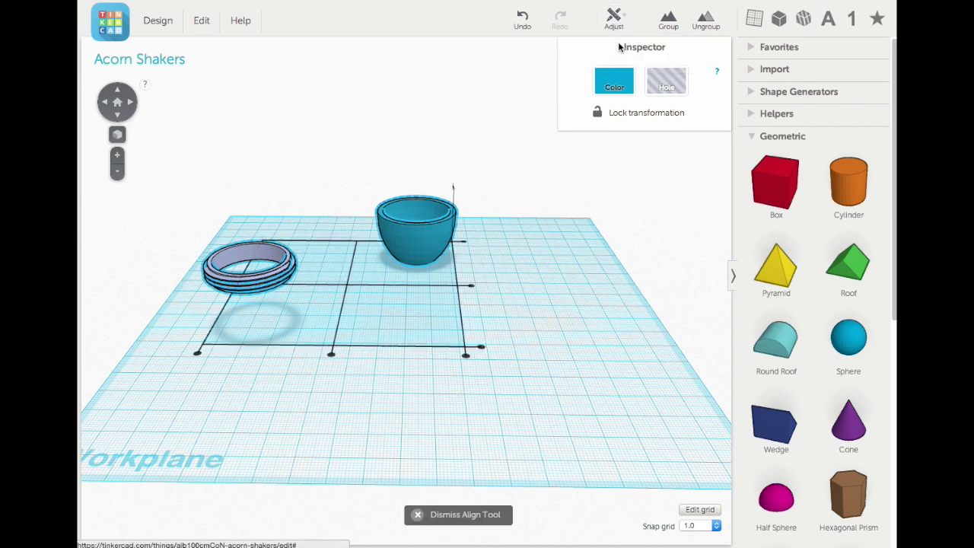
click(330, 354)
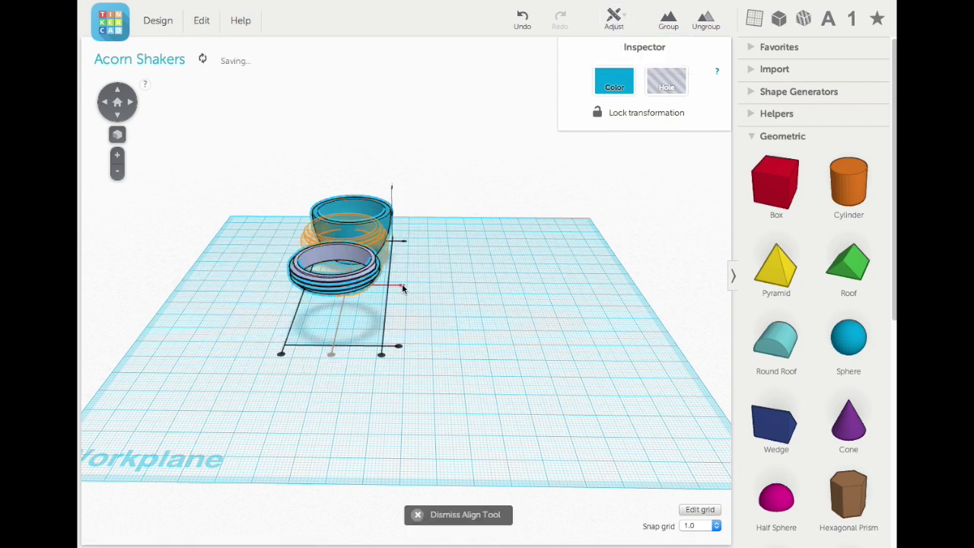
click(403, 288)
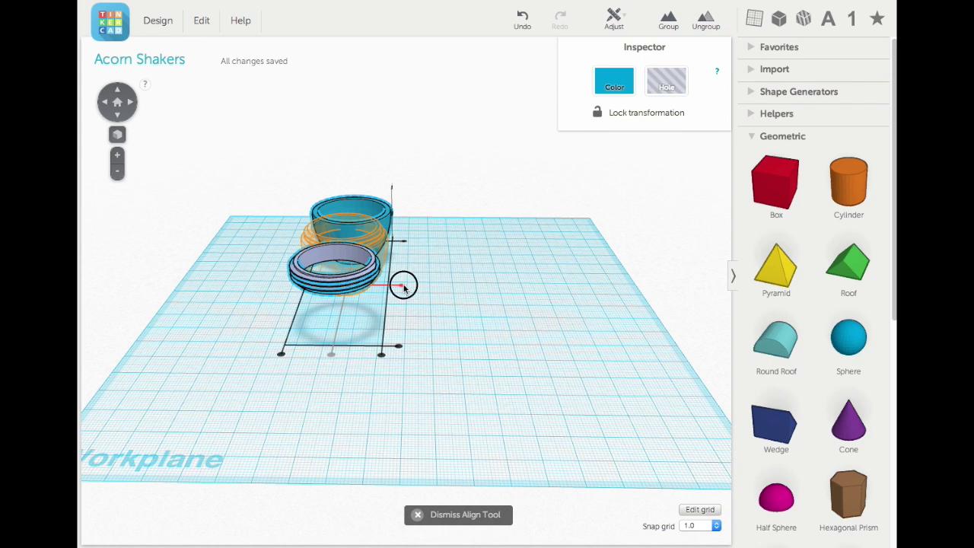
click(261, 326)
drag(323, 244, 230, 248)
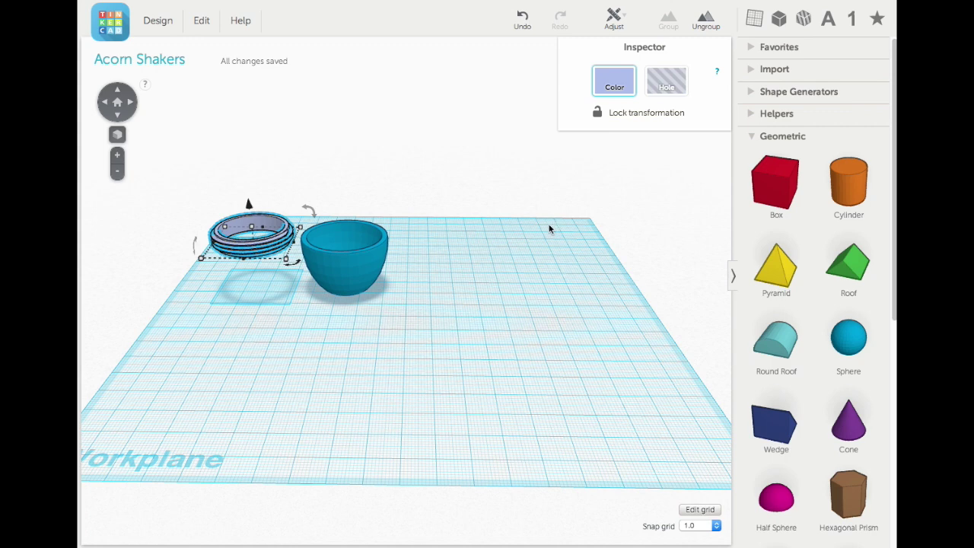
Add a Ring from the Tinkercad shape generators to the workplane in front of the cup.
click(750, 92)
click(764, 114)
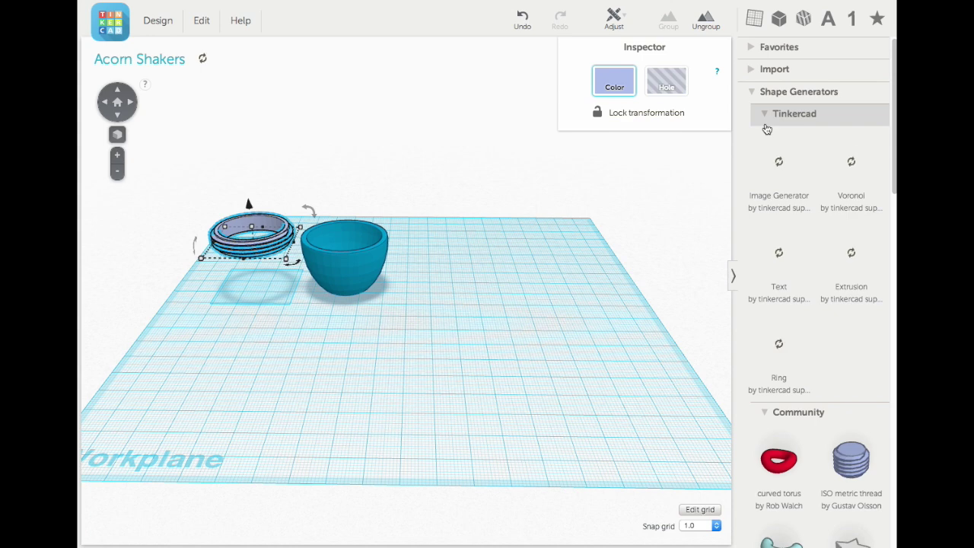
drag(785, 354, 350, 362)
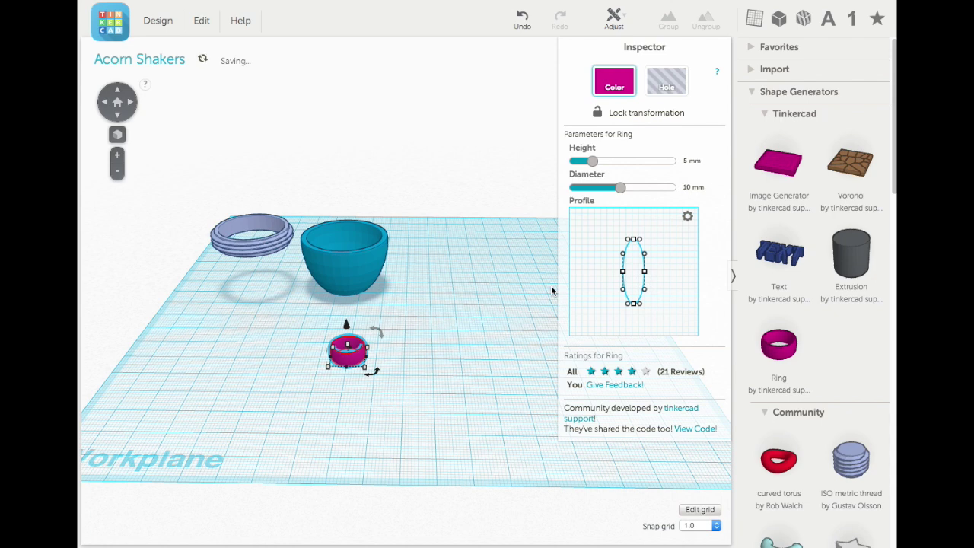
Reshape the ring's profile from an oval into a straight-sided triangle with its point up and a wide, flat base.
click(631, 241)
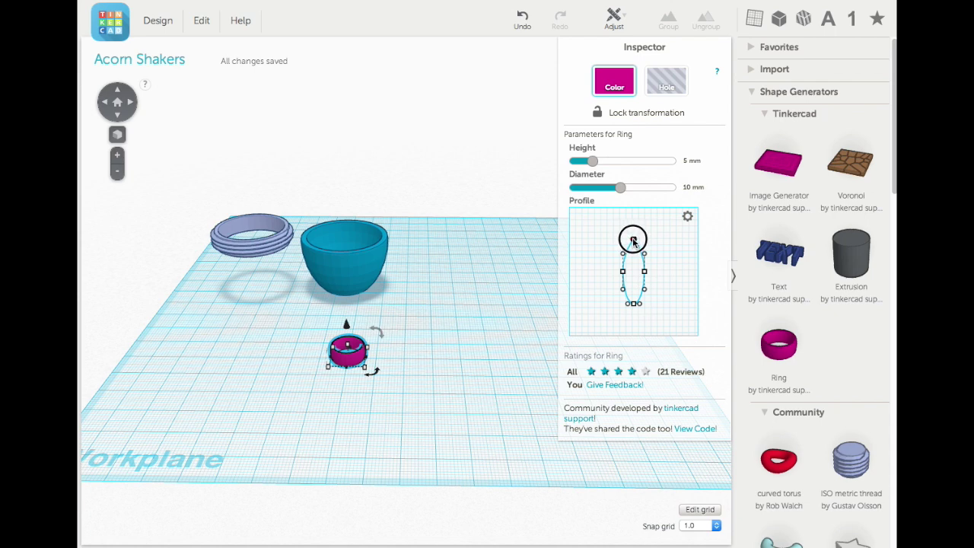
drag(633, 241, 633, 240)
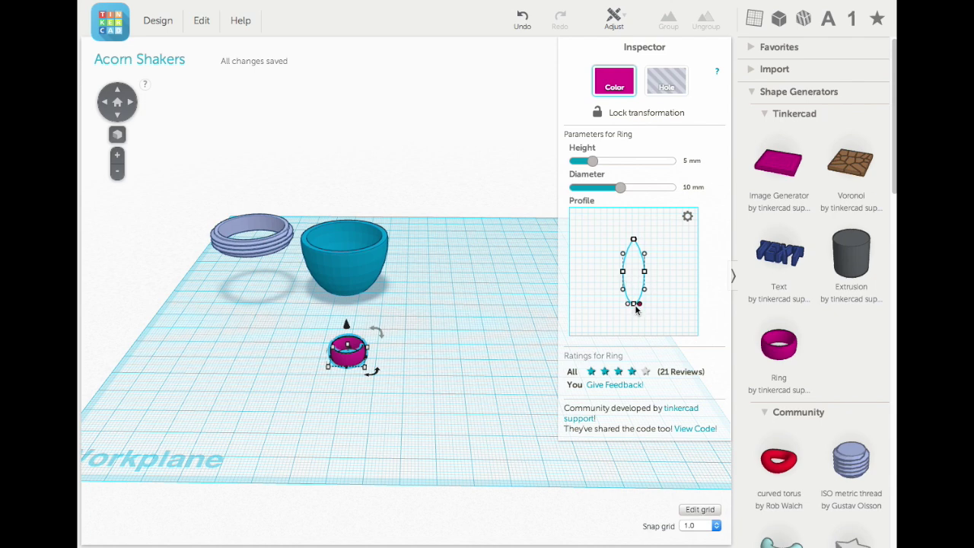
drag(635, 308, 651, 306)
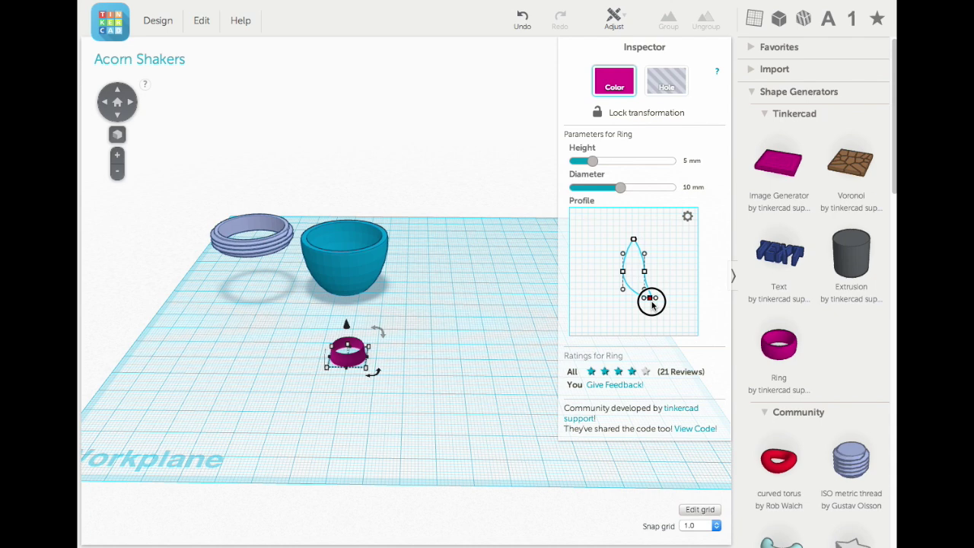
click(651, 303)
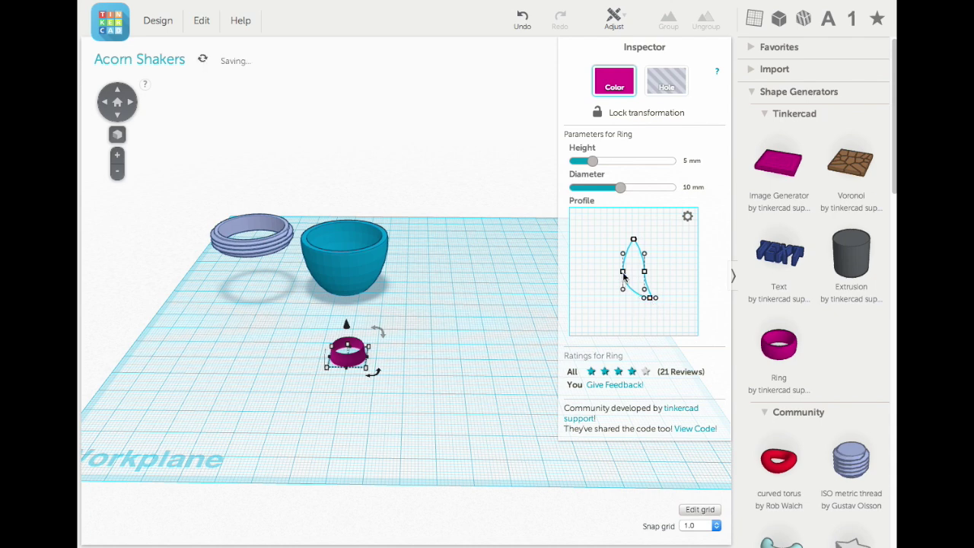
drag(646, 297, 611, 299)
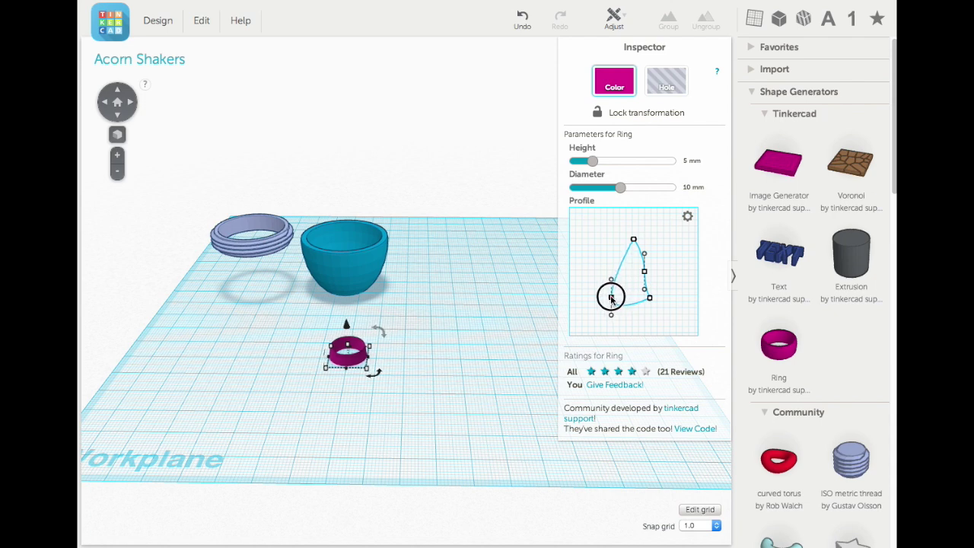
mouse_move(611, 299)
mouse_down()
mouse_move(613, 286)
mouse_move(611, 296)
mouse_up()
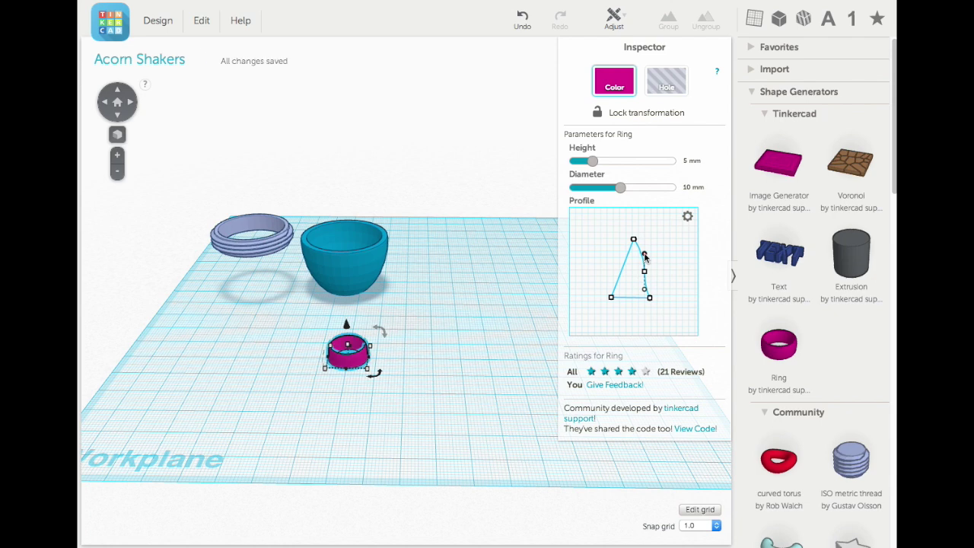
mouse_move(644, 257)
mouse_down()
mouse_move(631, 237)
mouse_move(641, 271)
mouse_move(637, 244)
mouse_up()
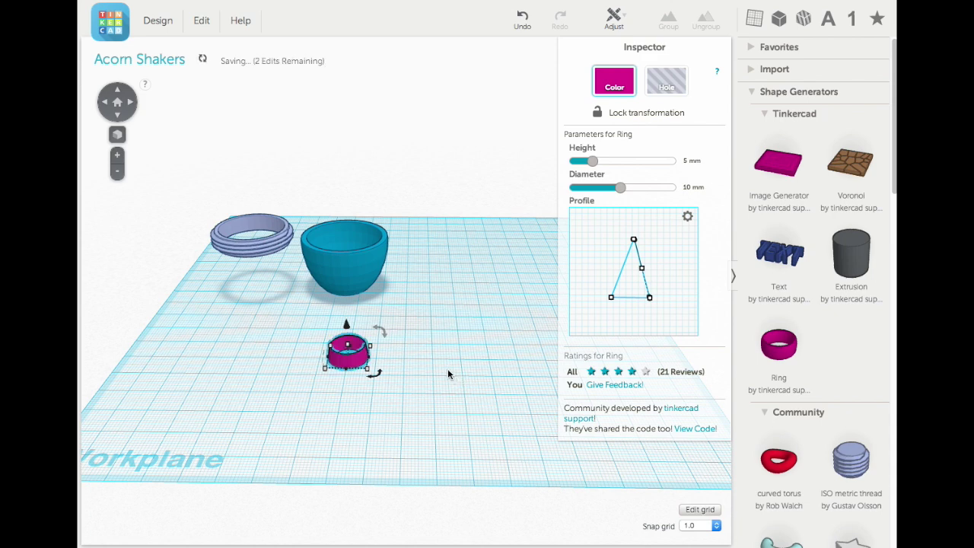
Set the ring's height parameter to 3 mm and its diameter parameter to 20 mm.
click(684, 161)
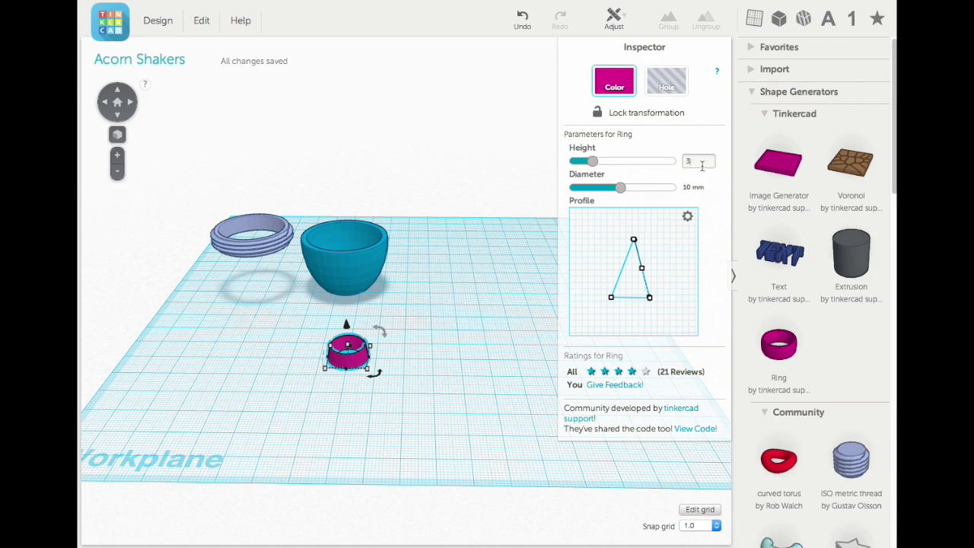
key(Return)
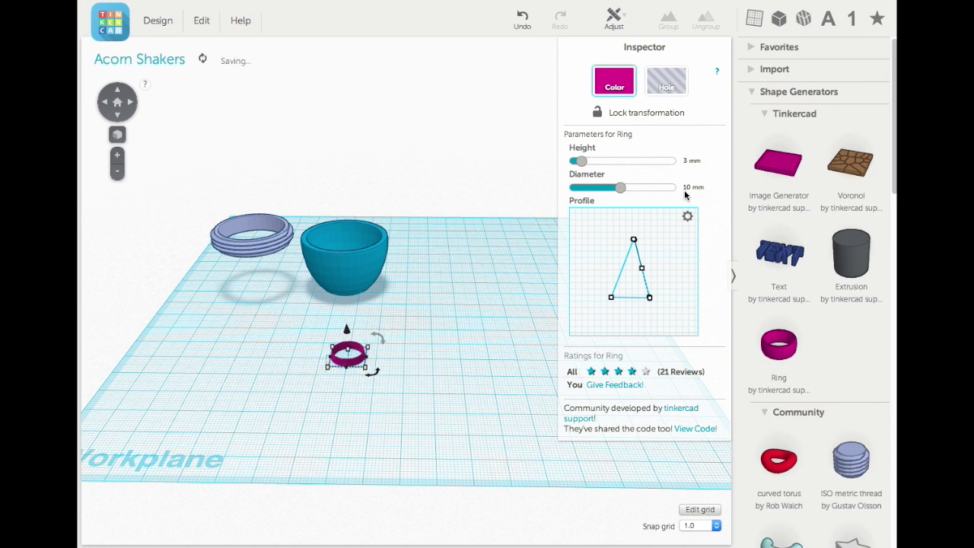
click(687, 186)
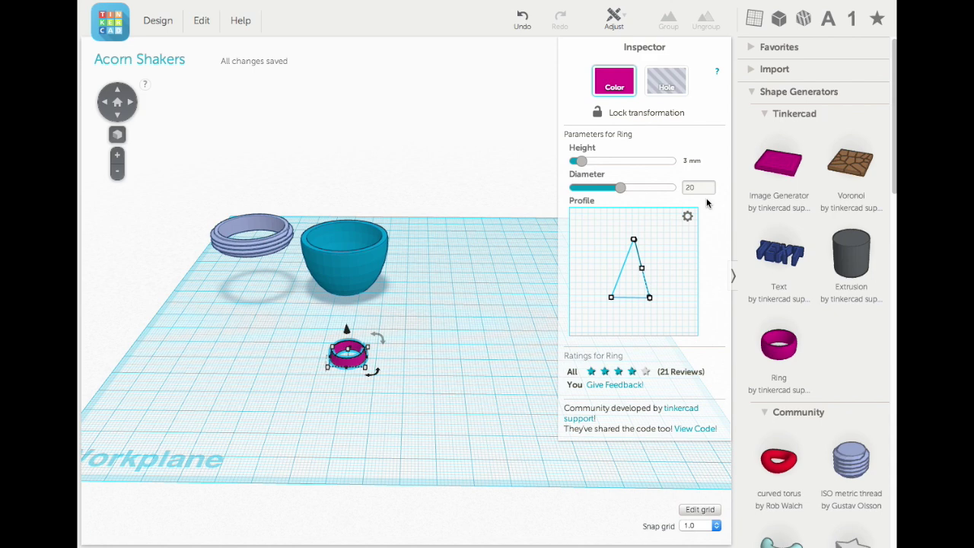
key(Return)
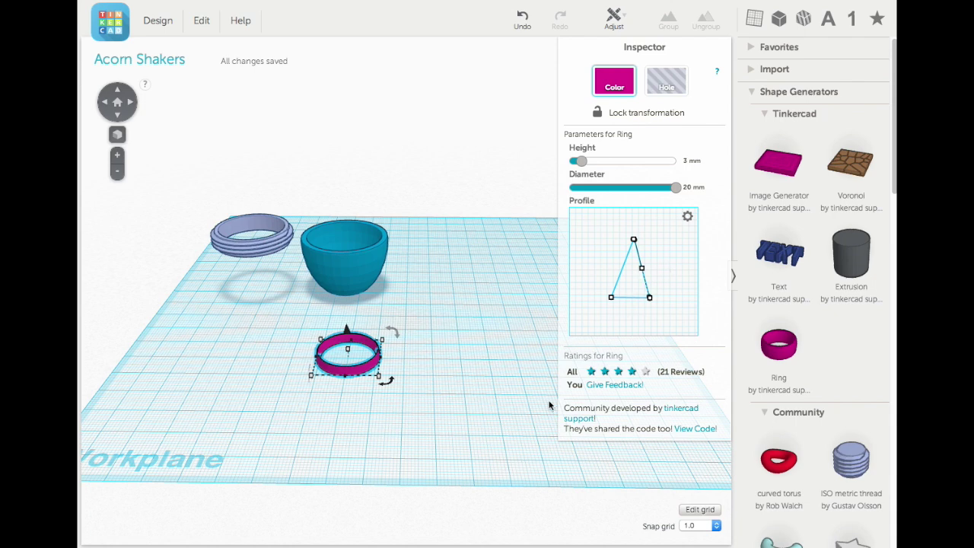
Stretch the ring to 32 mm wide, 32 mm deep and 6 mm high.
mouse_move(343, 379)
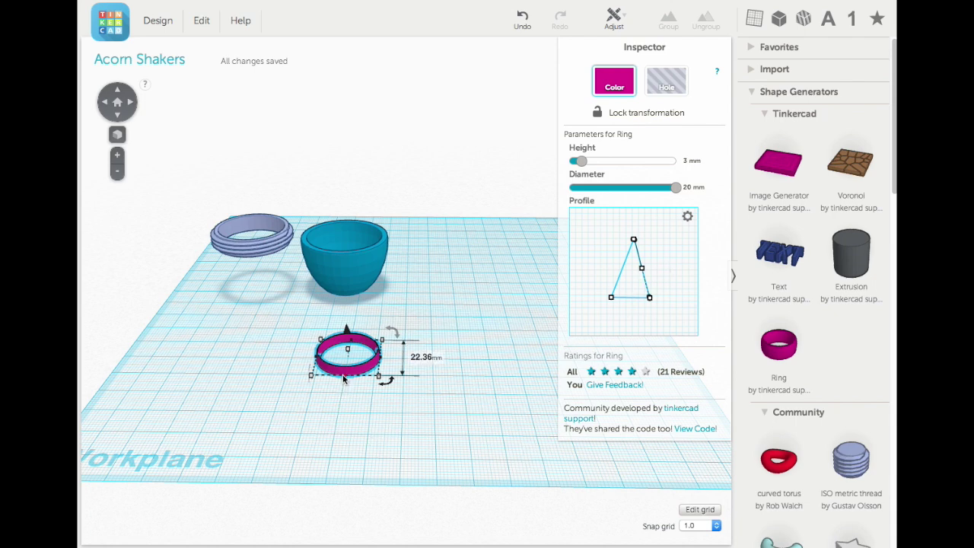
drag(344, 379, 344, 385)
drag(347, 349, 352, 332)
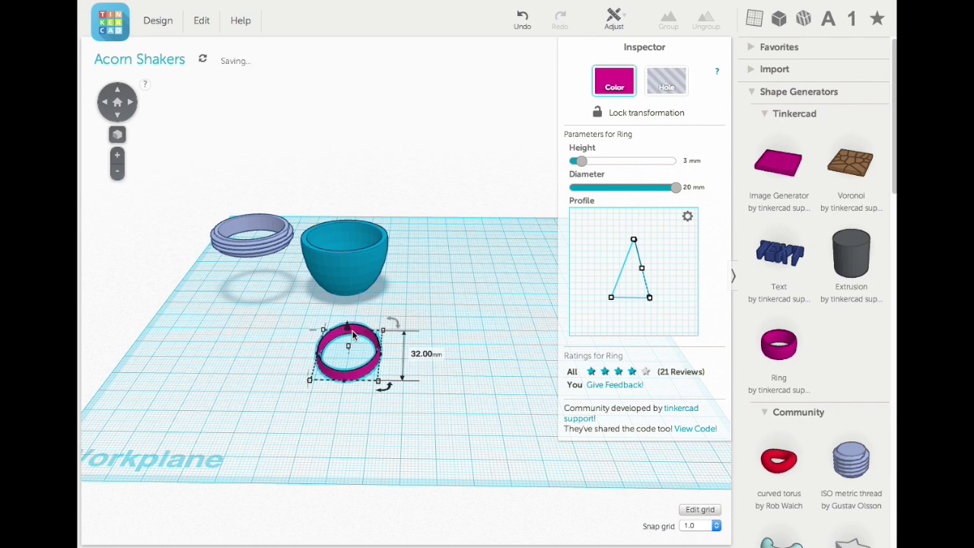
drag(316, 355, 305, 354)
drag(381, 358, 400, 356)
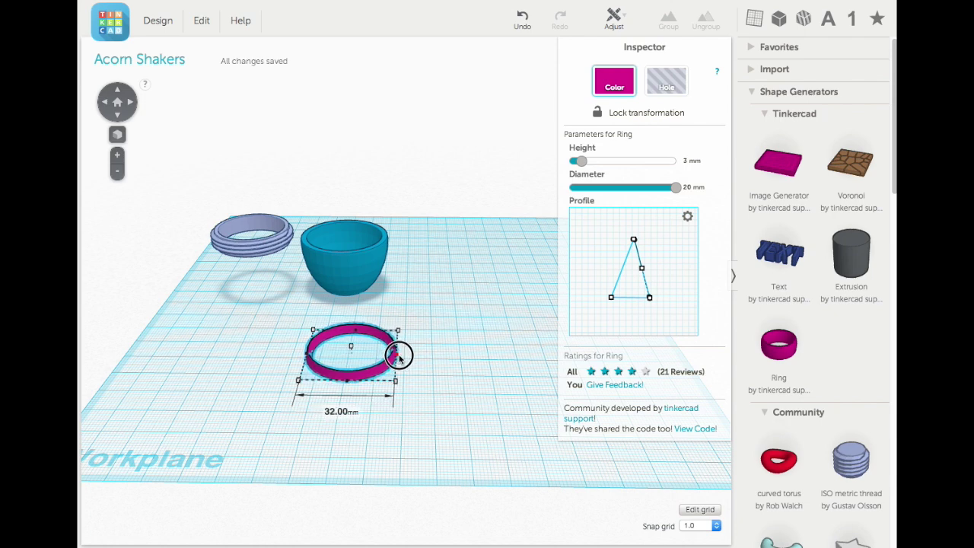
drag(400, 356, 350, 339)
right_drag(450, 394, 401, 323)
mouse_move(373, 312)
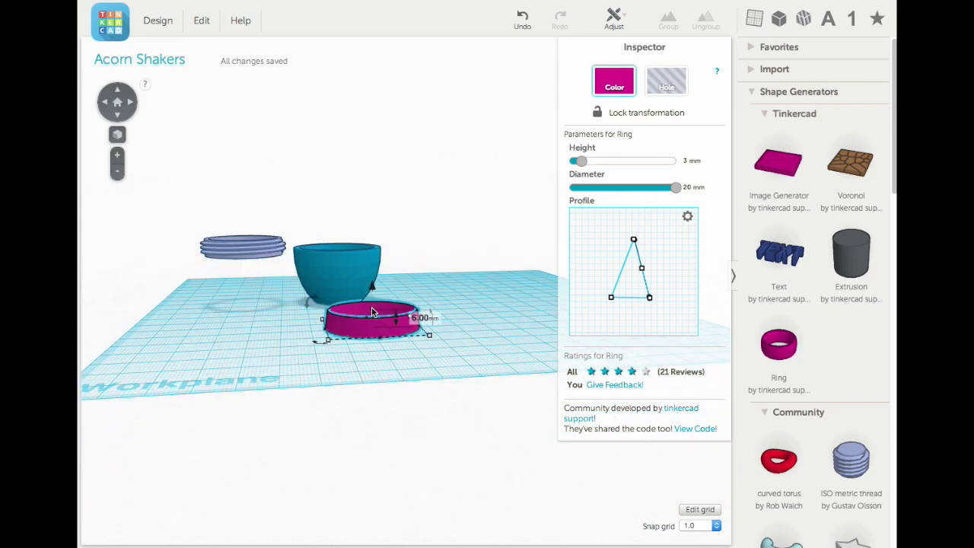
right_drag(381, 357, 350, 414)
mouse_move(315, 395)
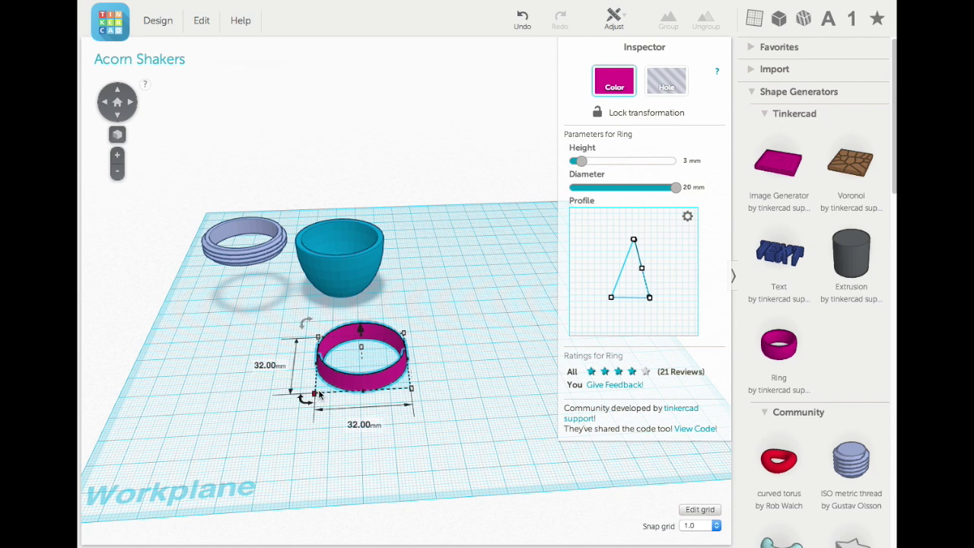
Raise the ring 17 mm above the workplane and flip it upside down by rotating it 180°.
mouse_move(361, 333)
drag(362, 332, 366, 289)
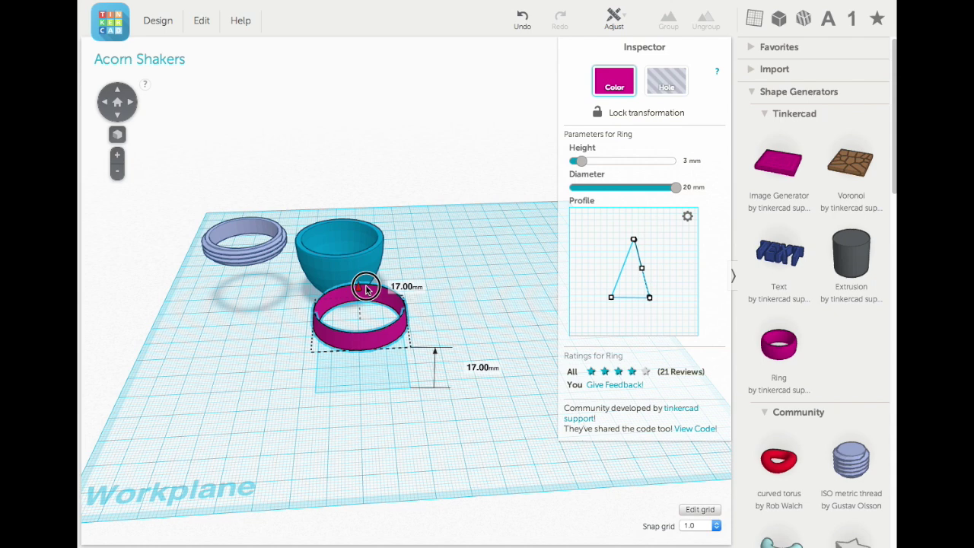
drag(367, 290, 366, 289)
mouse_move(307, 283)
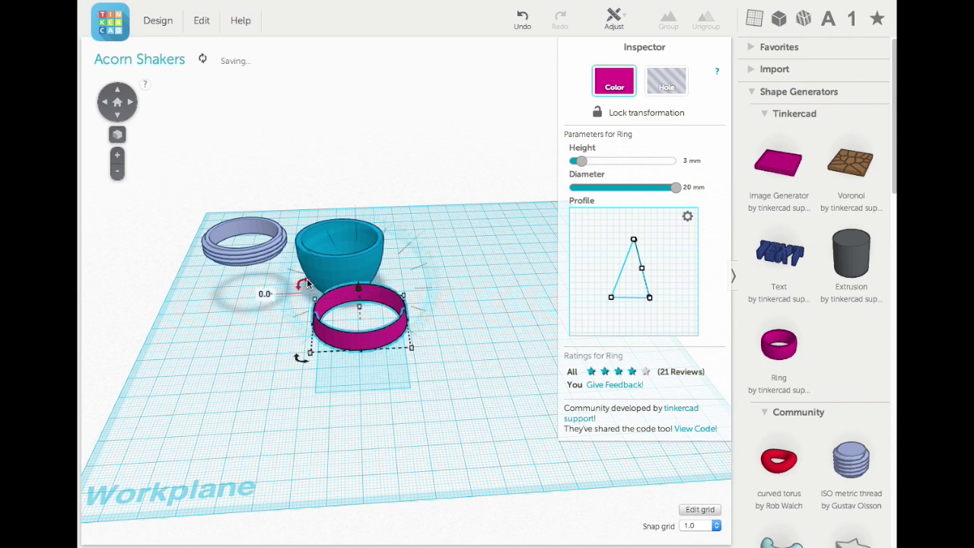
drag(307, 283, 498, 319)
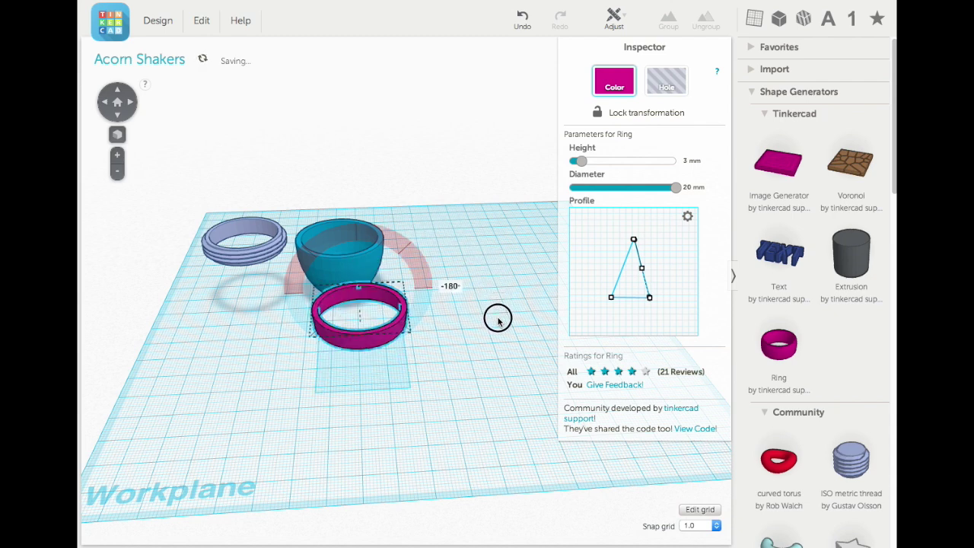
drag(499, 320, 498, 325)
Centre the flipped ring and the hollow cup on each other in width and depth, and group them.
drag(461, 380, 368, 235)
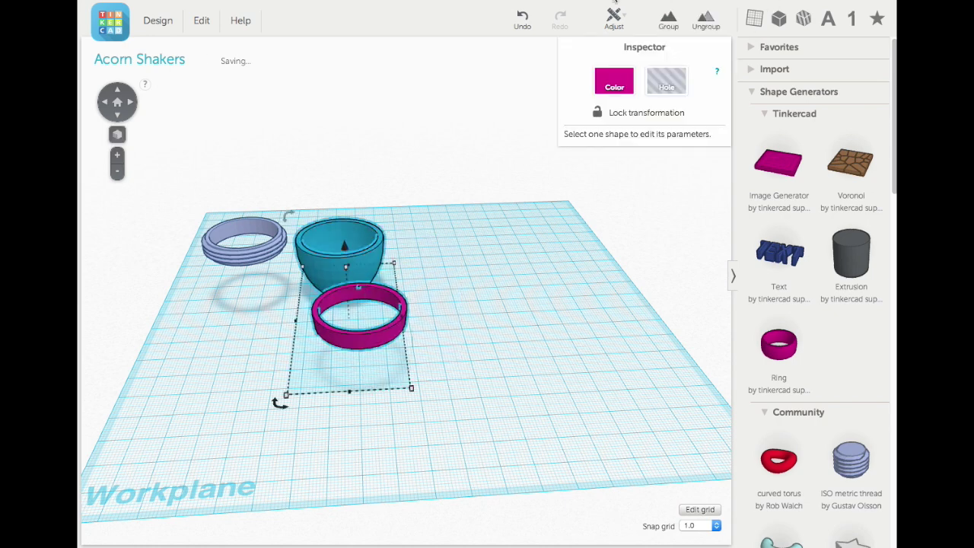
click(615, 22)
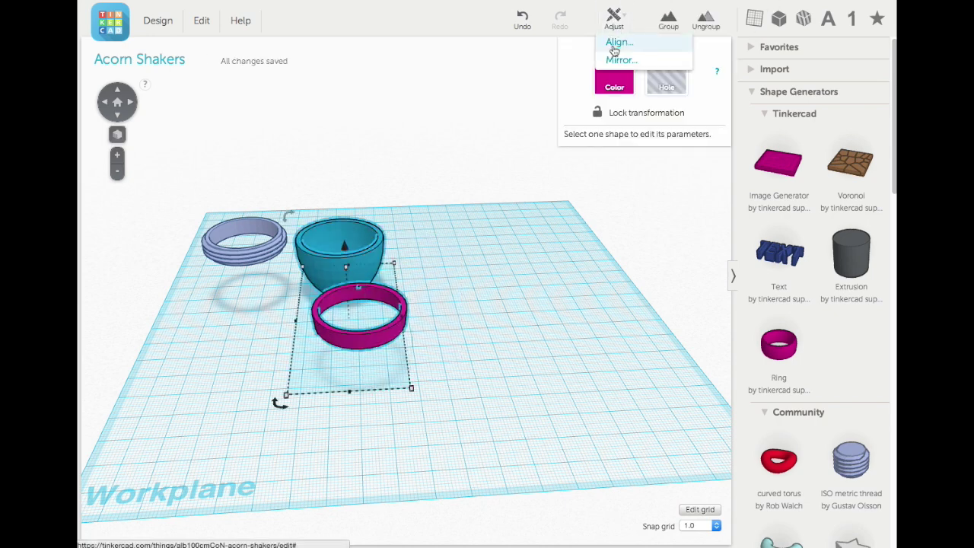
click(615, 44)
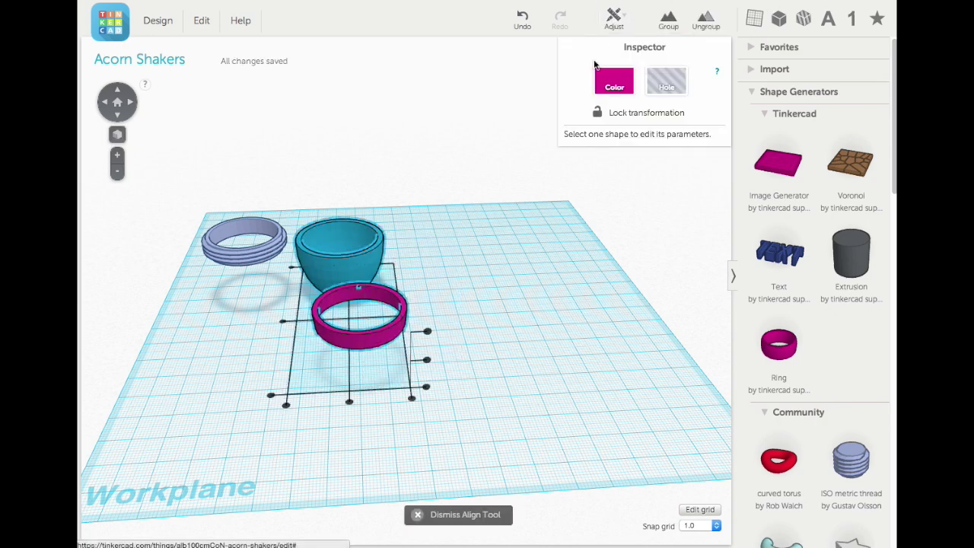
click(283, 321)
click(350, 355)
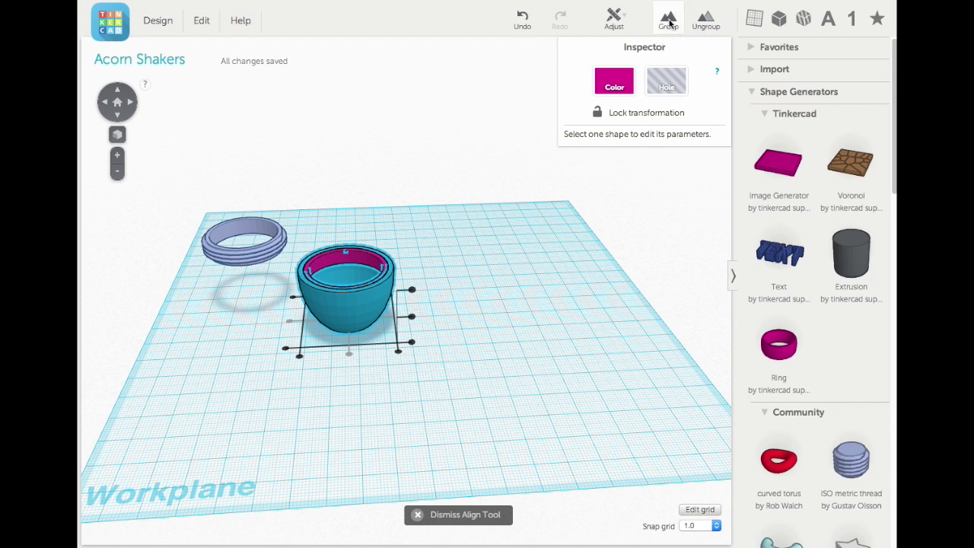
click(669, 23)
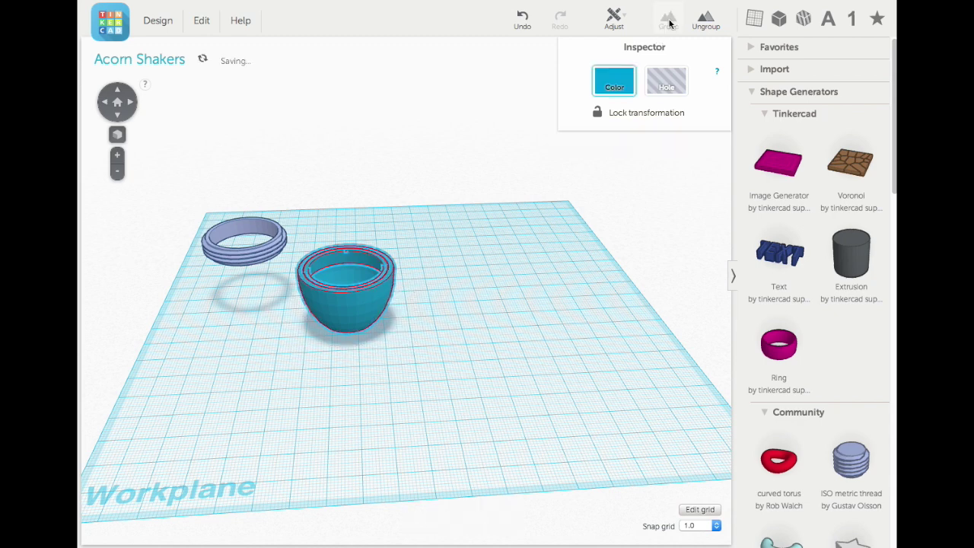
Centre the threaded ring and the cup group on each other in width and depth, and group them into one acorn base.
drag(455, 381, 230, 220)
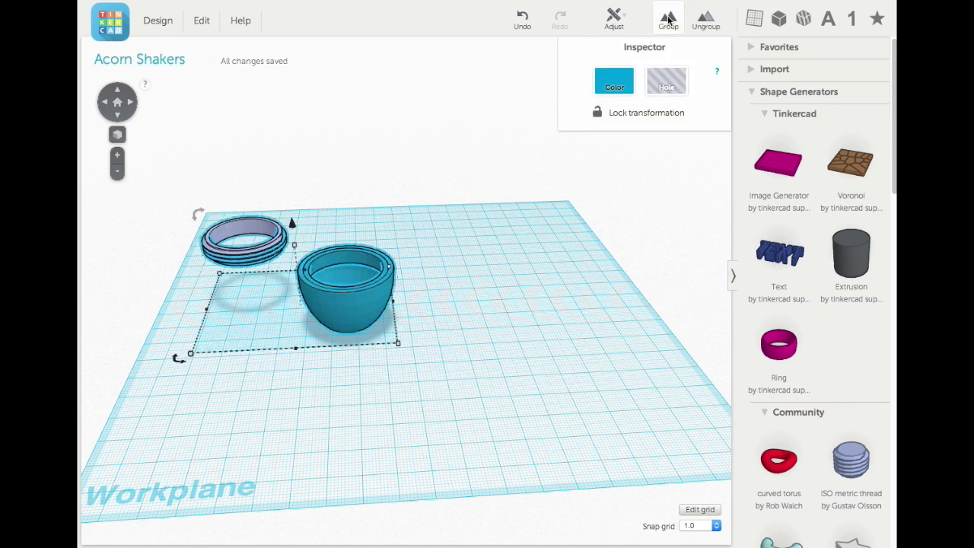
click(614, 19)
click(620, 39)
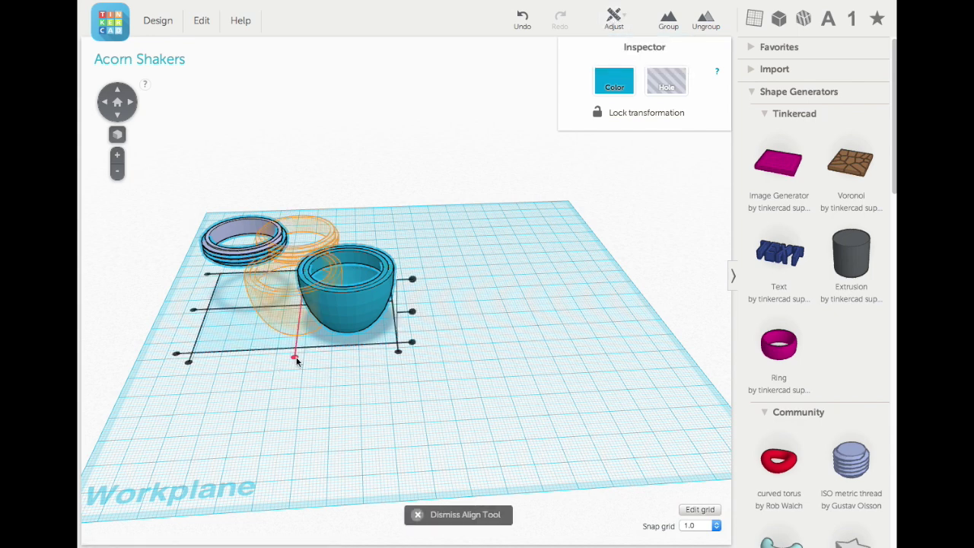
click(294, 357)
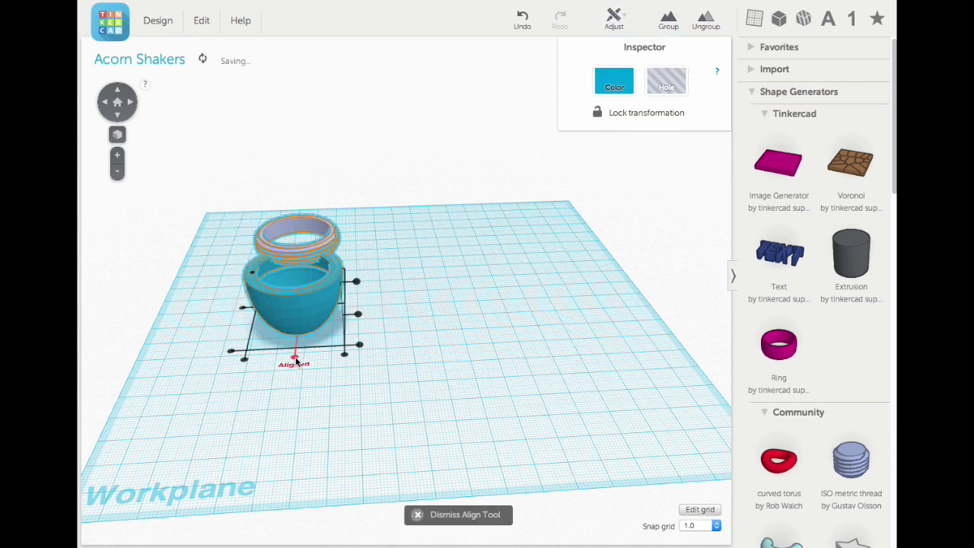
click(242, 310)
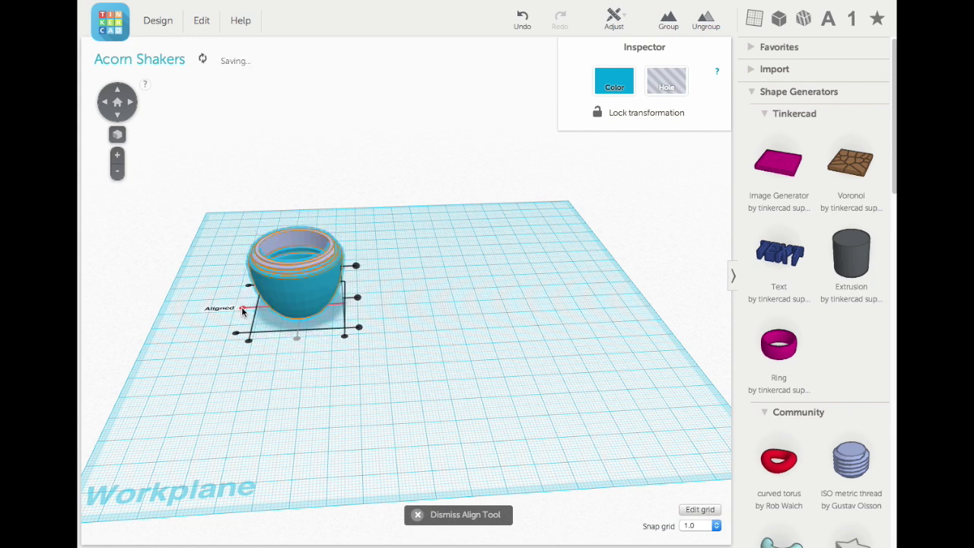
click(669, 26)
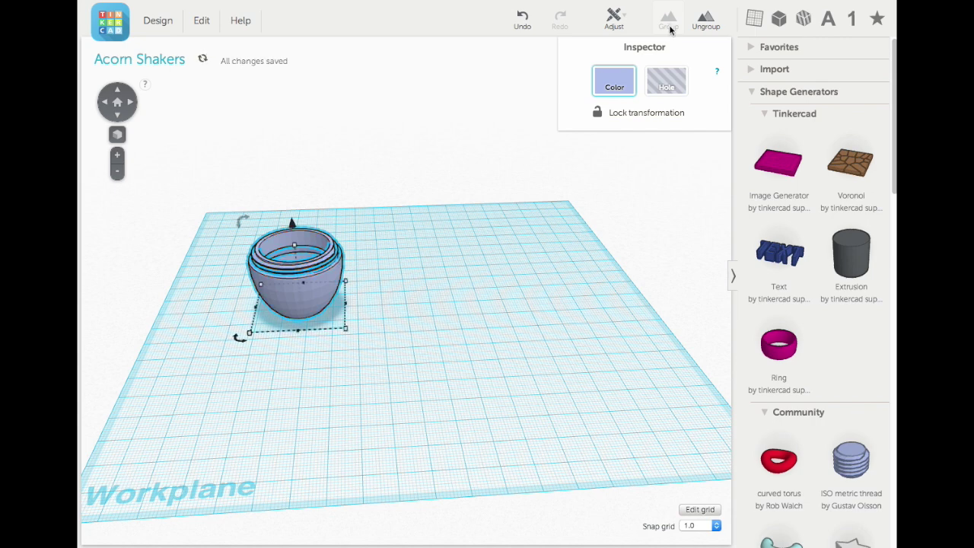
Colour the threaded acorn base yellow and move it to the back-left corner of the workplane.
click(614, 80)
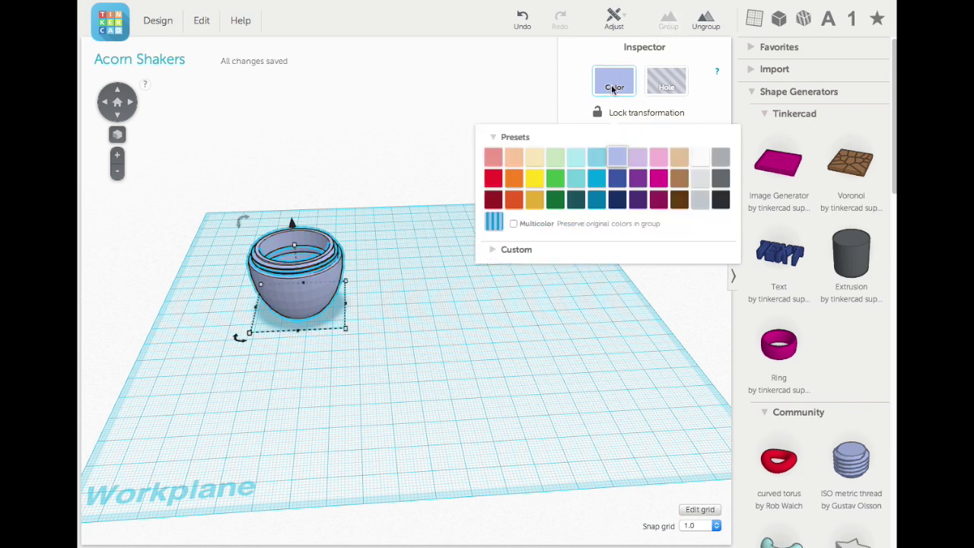
click(534, 180)
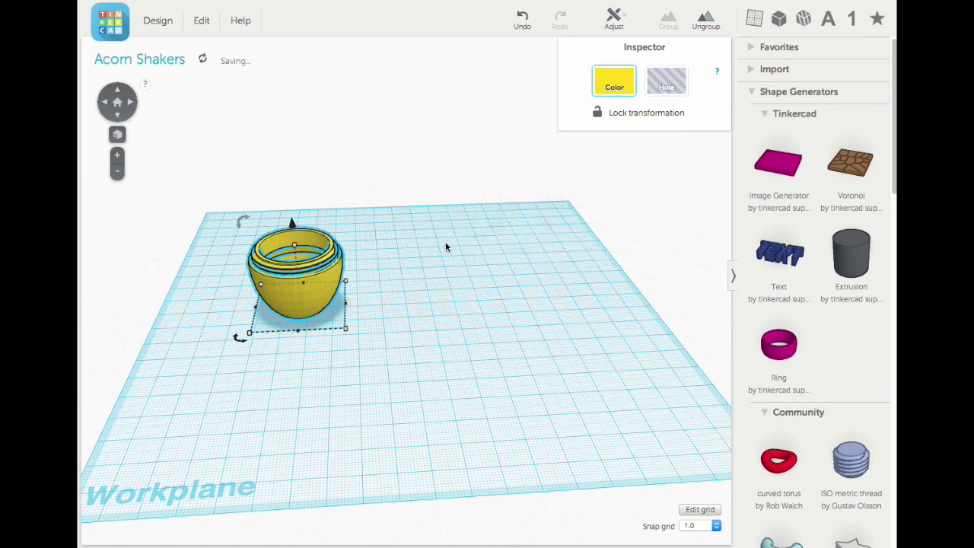
scroll(299, 270, up, 5)
middle_drag(281, 260, 485, 330)
right_drag(486, 329, 196, 122)
scroll(252, 212, down, 5)
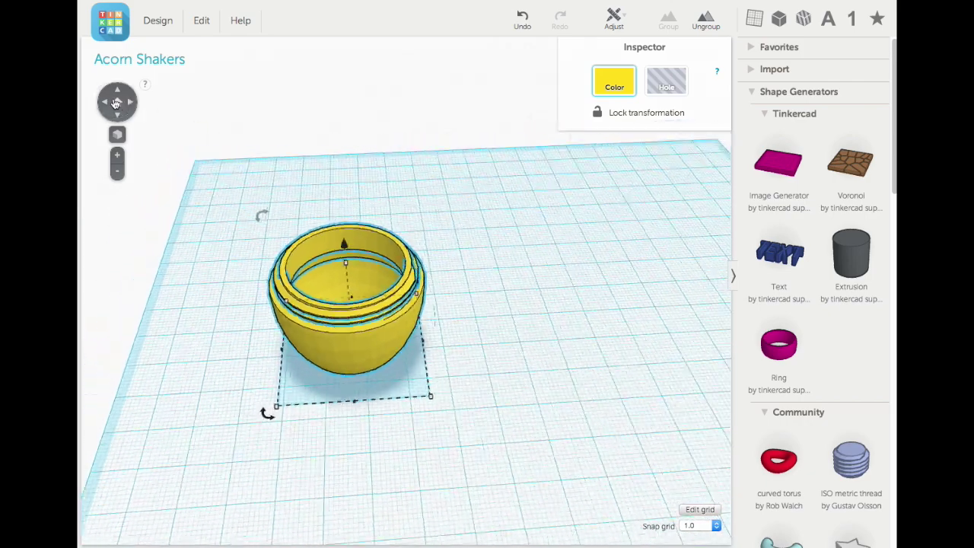
drag(303, 298, 255, 219)
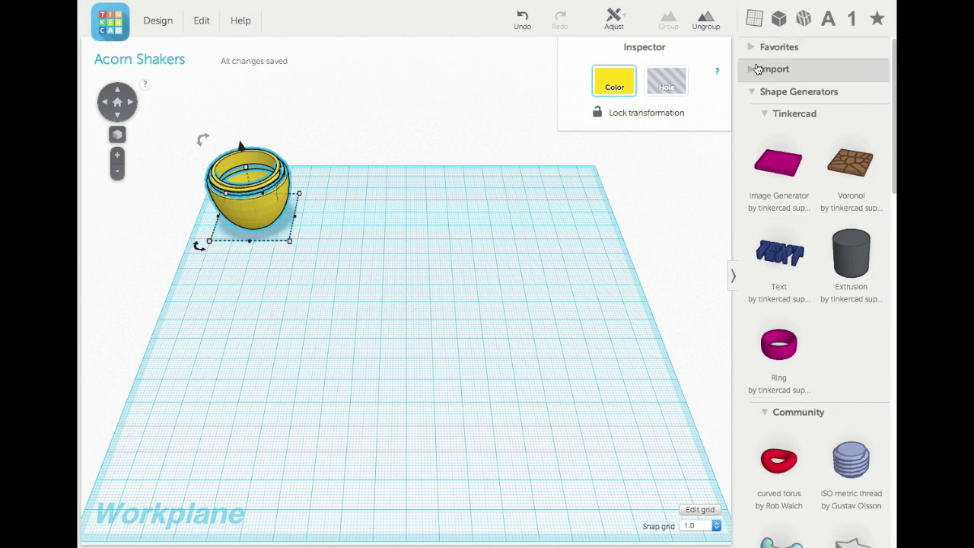
Place a thin torus near the middle of the workplane, in front of the yellow acorn base.
click(754, 92)
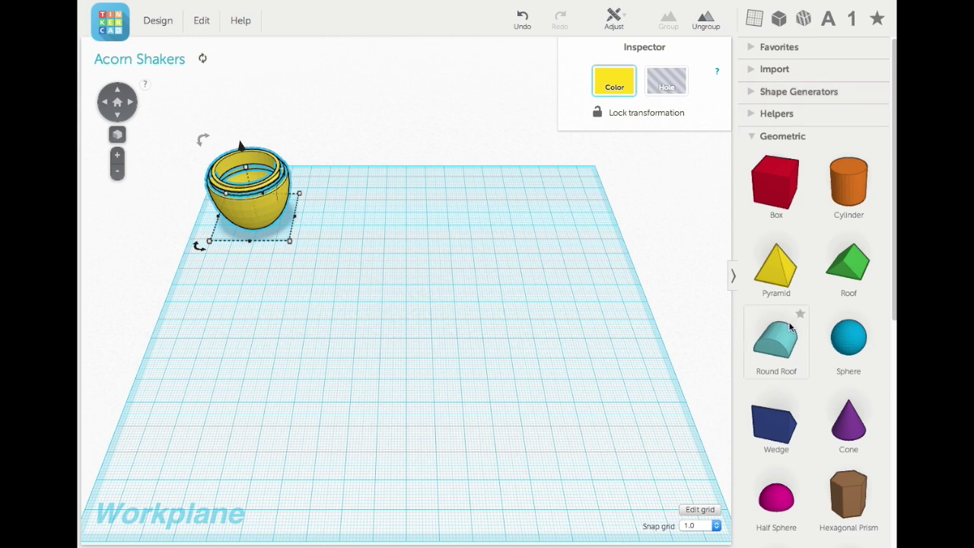
scroll(792, 310, down, 1)
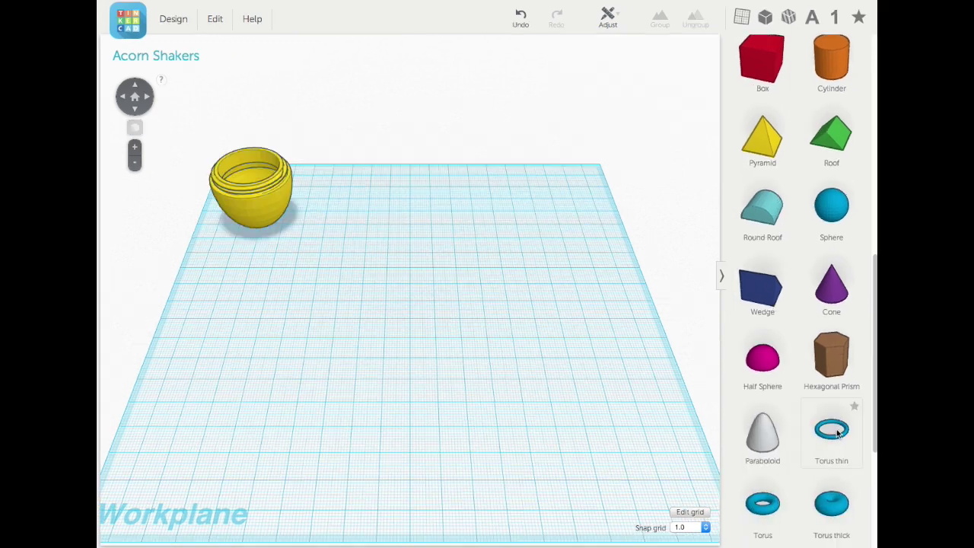
drag(837, 433, 394, 390)
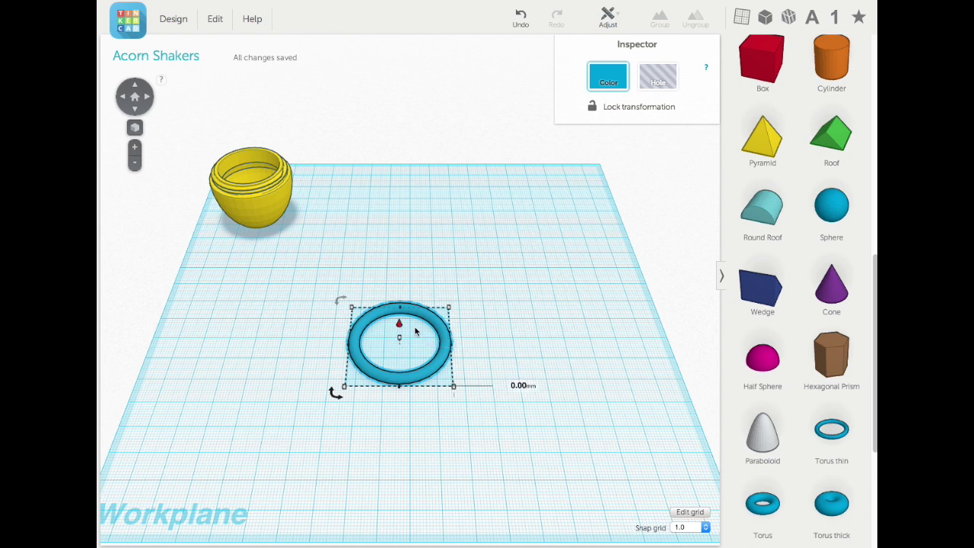
Add a half sphere beside the torus, scale it proportionally to 39 mm, adjust its height and raise it slightly above the workplane.
drag(763, 358, 555, 408)
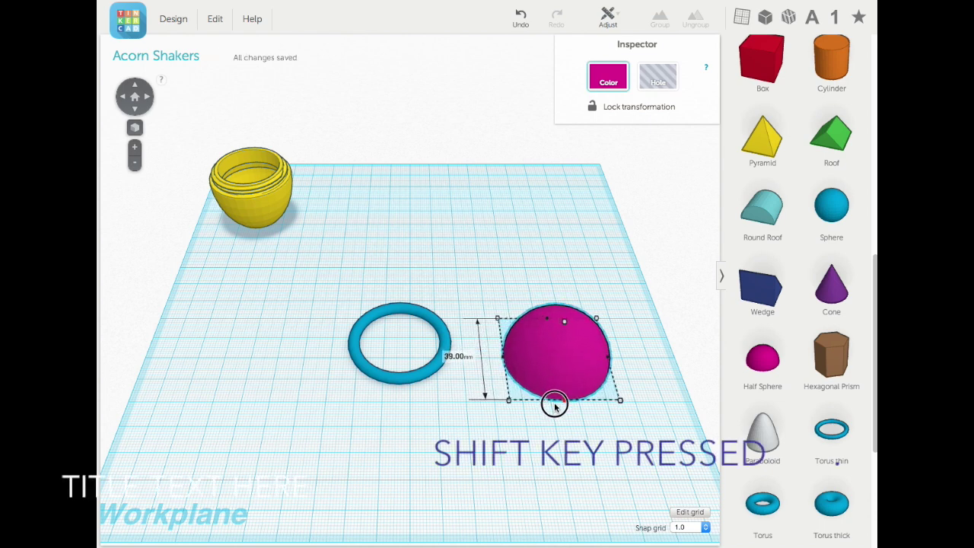
shift+drag(554, 404, 555, 402)
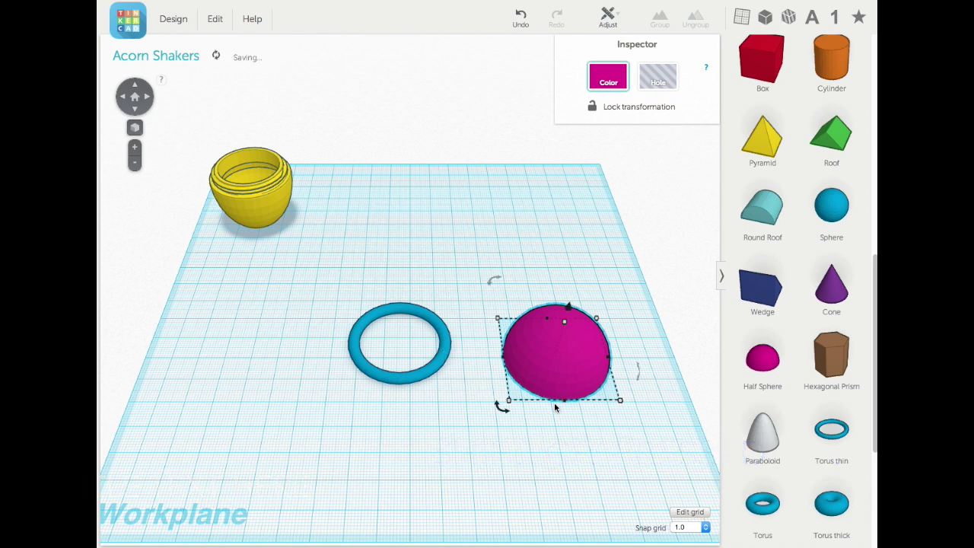
drag(568, 323, 562, 332)
right_drag(639, 358, 647, 314)
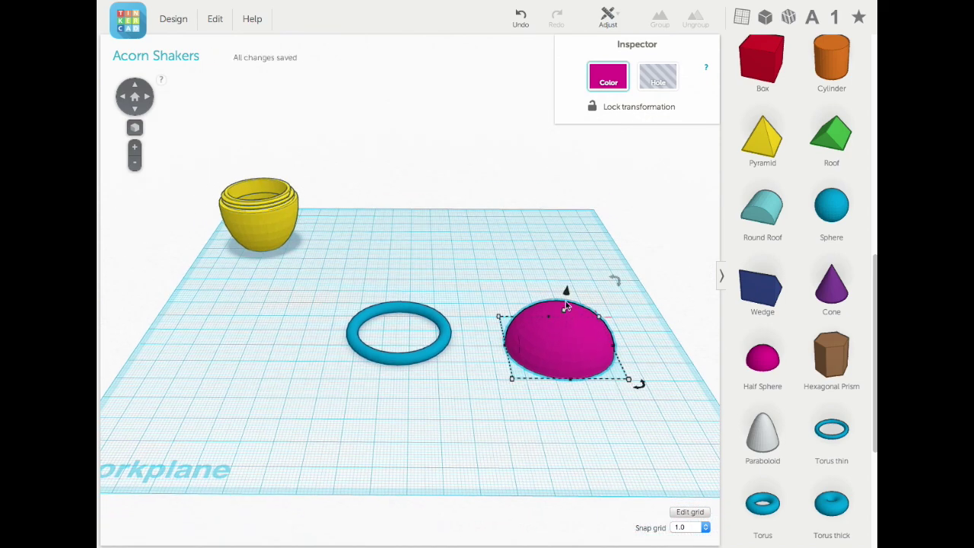
drag(566, 290, 567, 292)
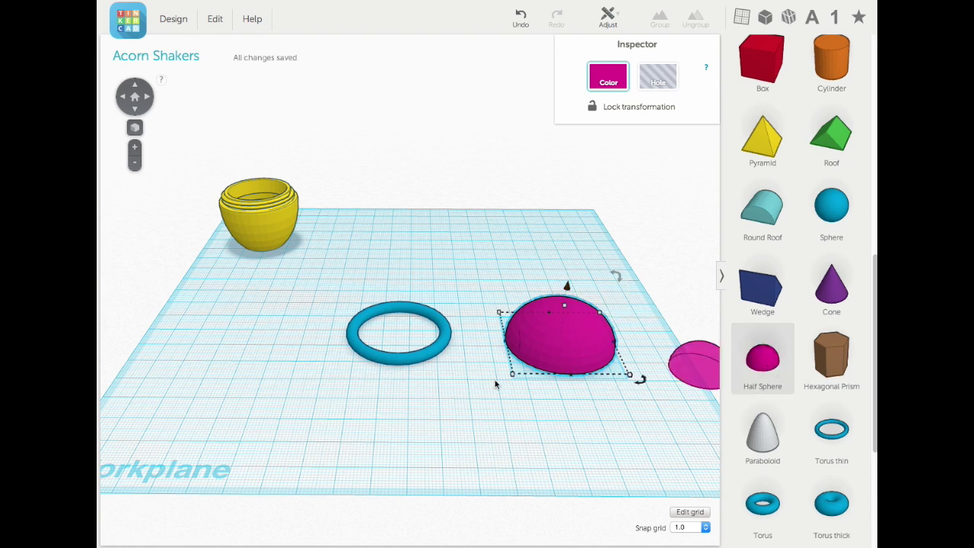
Add a second half sphere on the torus's other side, scale it to 30 mm, raise it 6 mm and make it a hole.
click(255, 351)
shift+drag(242, 363, 234, 377)
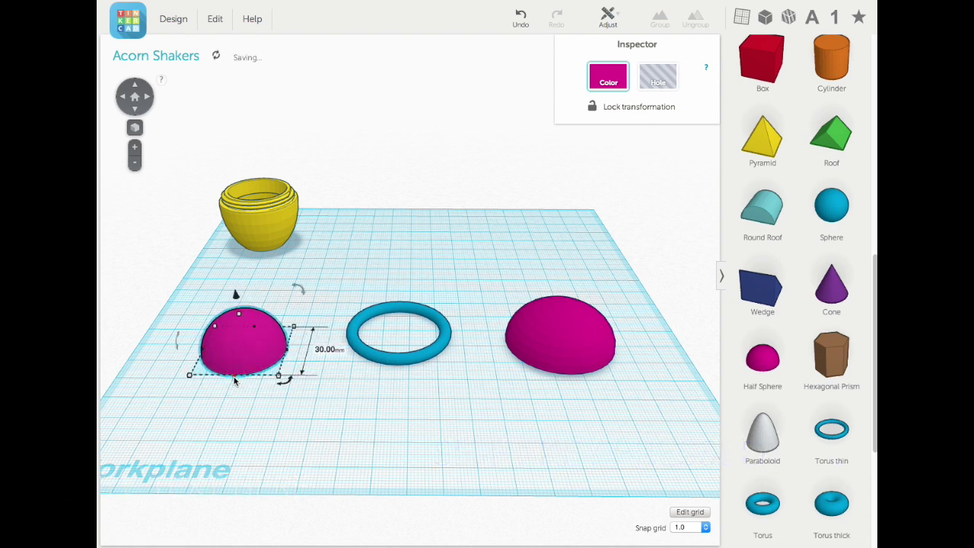
drag(238, 320, 241, 300)
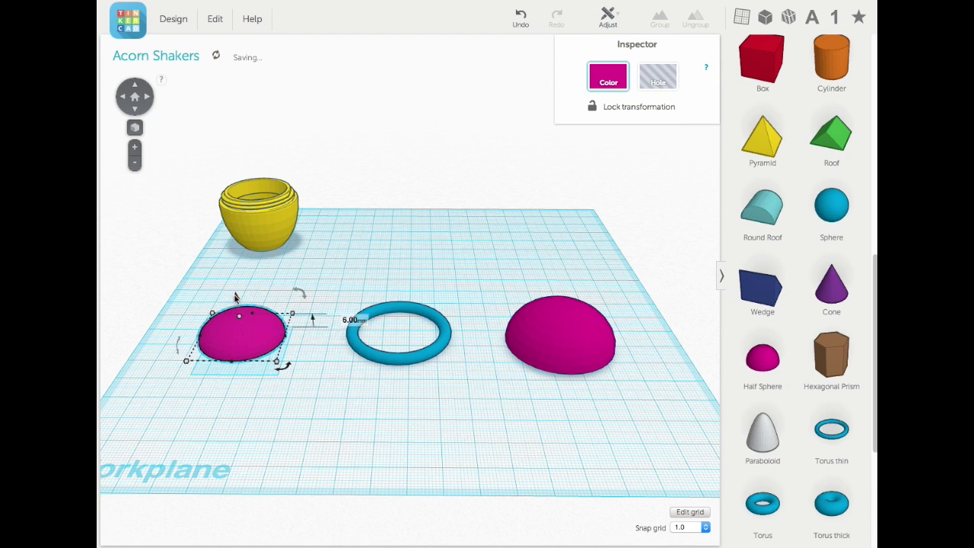
click(657, 76)
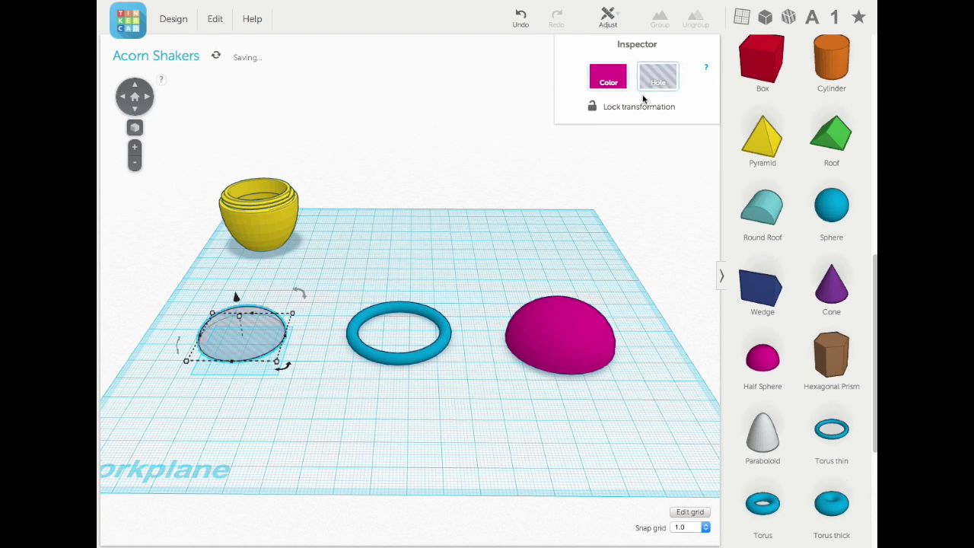
Add an ISO metric thread behind the torus and set its diameter to 34.5 mm.
click(585, 354)
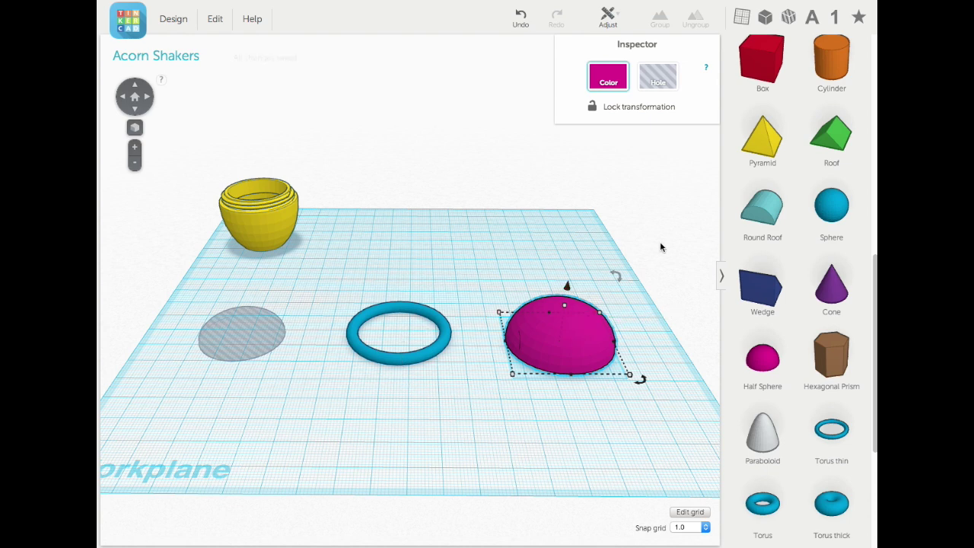
scroll(774, 274, up, 10)
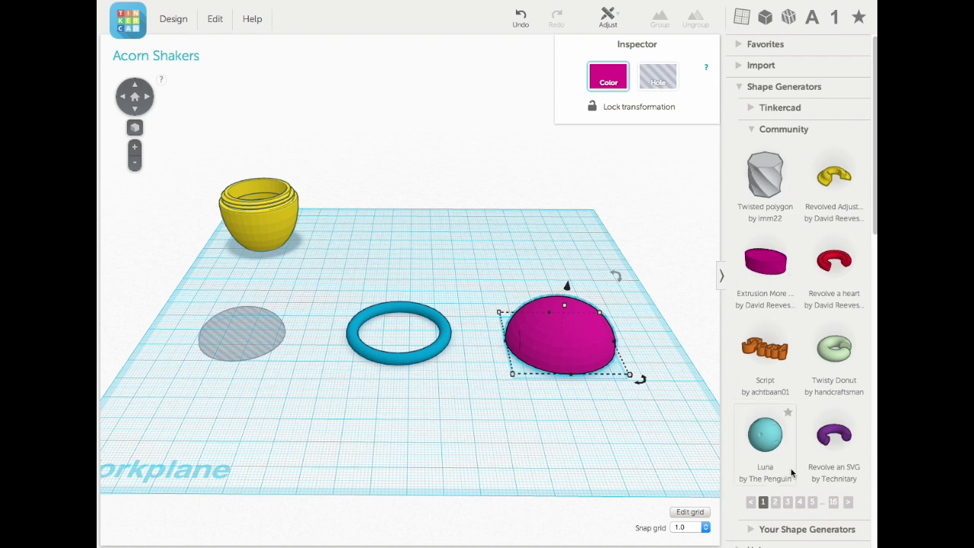
click(834, 503)
click(822, 503)
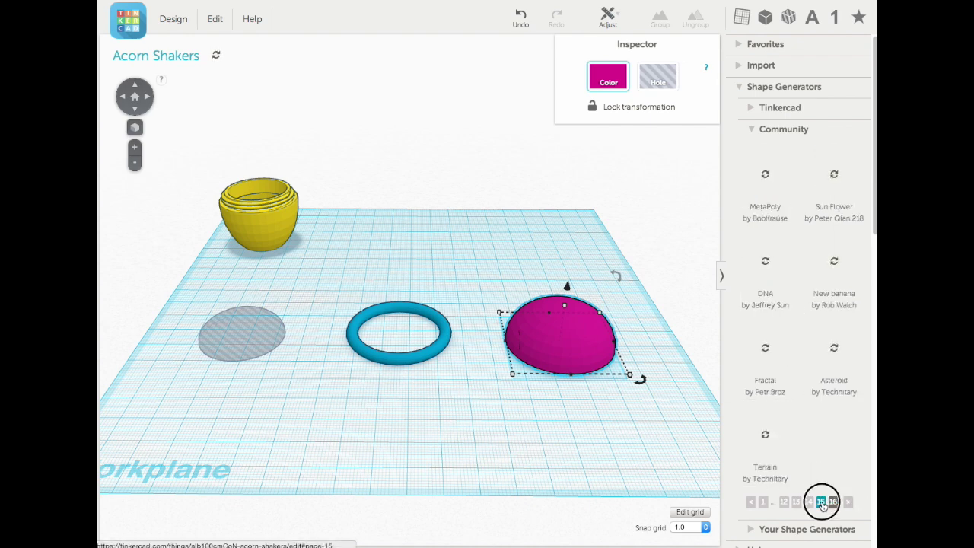
drag(835, 178, 401, 269)
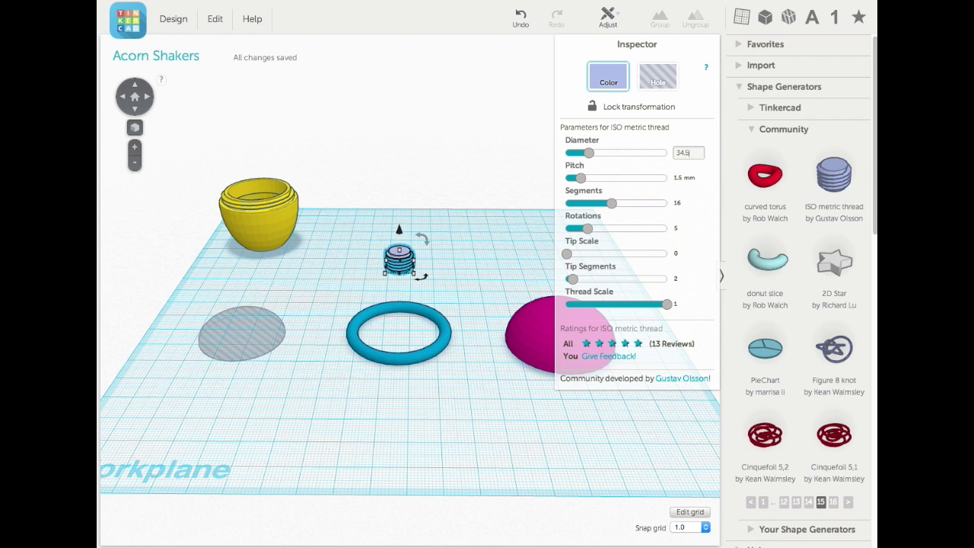
key(Return)
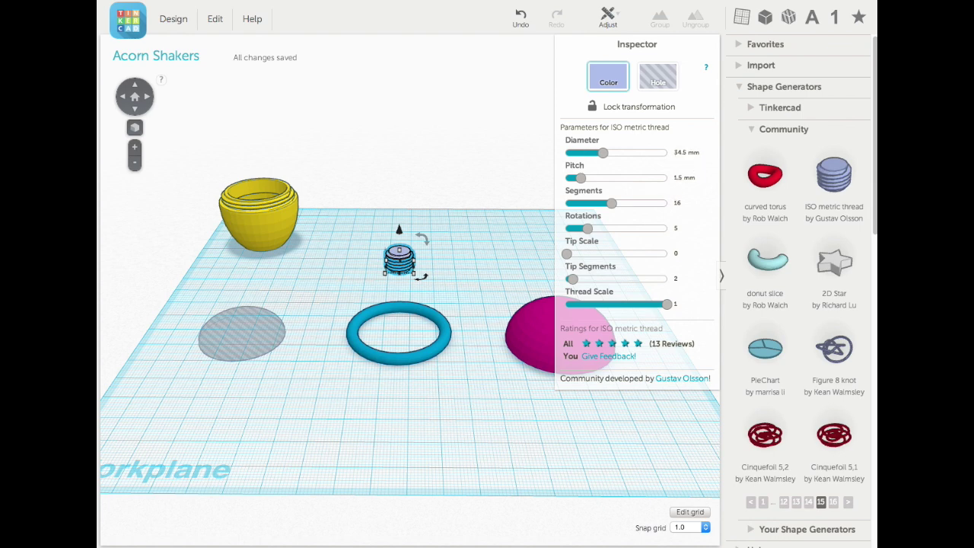
Set the new thread's pitch to 1.75 mm, its segments to 32 and its rotations to 3.
click(681, 178)
text(1)
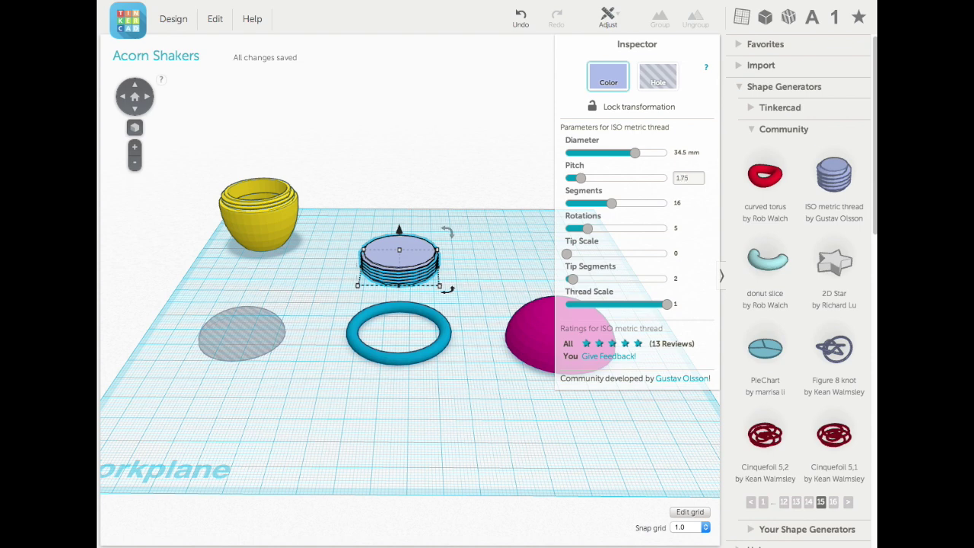
key(Return)
click(680, 203)
text(32)
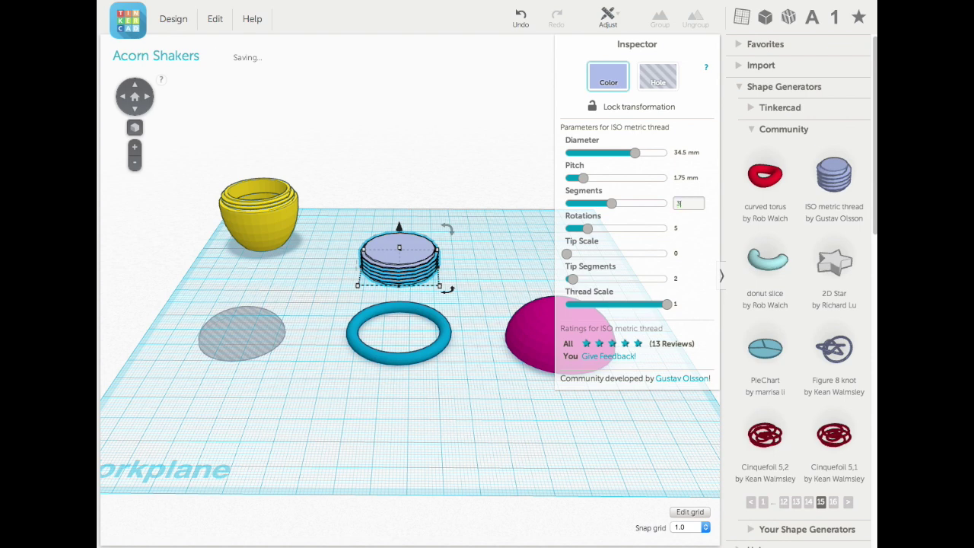
key(Return)
click(676, 227)
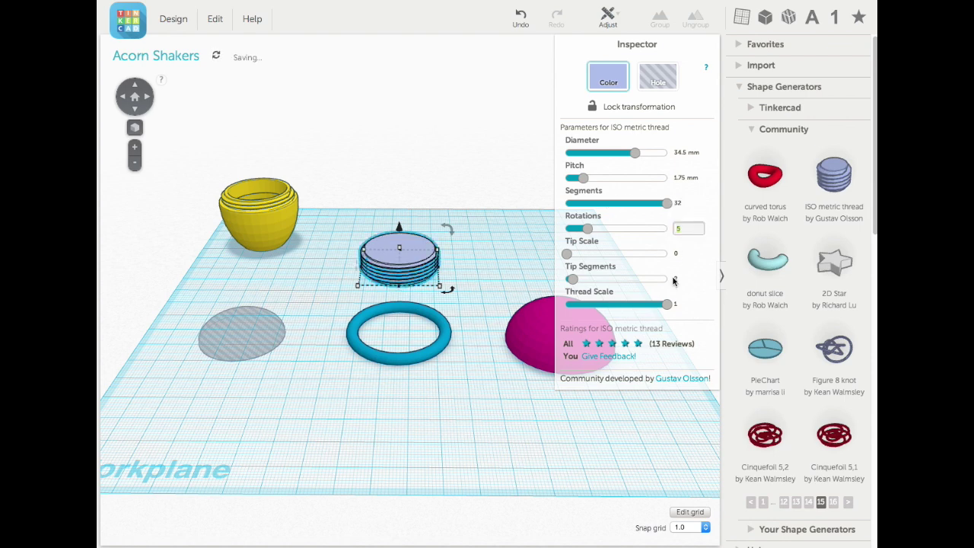
text(3)
key(Return)
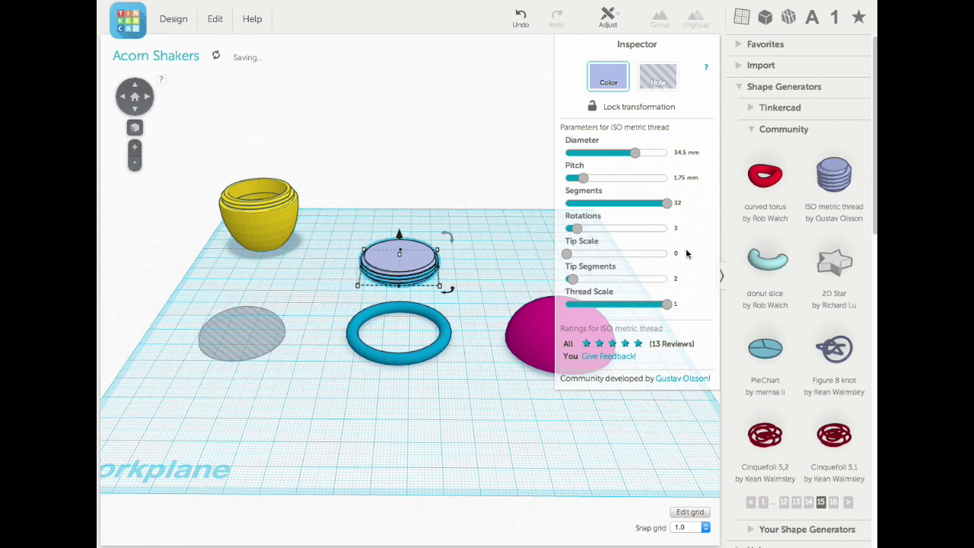
Seat the 34.5 mm thread at 0 mm on the workplane and turn it into a hole.
mouse_move(359, 288)
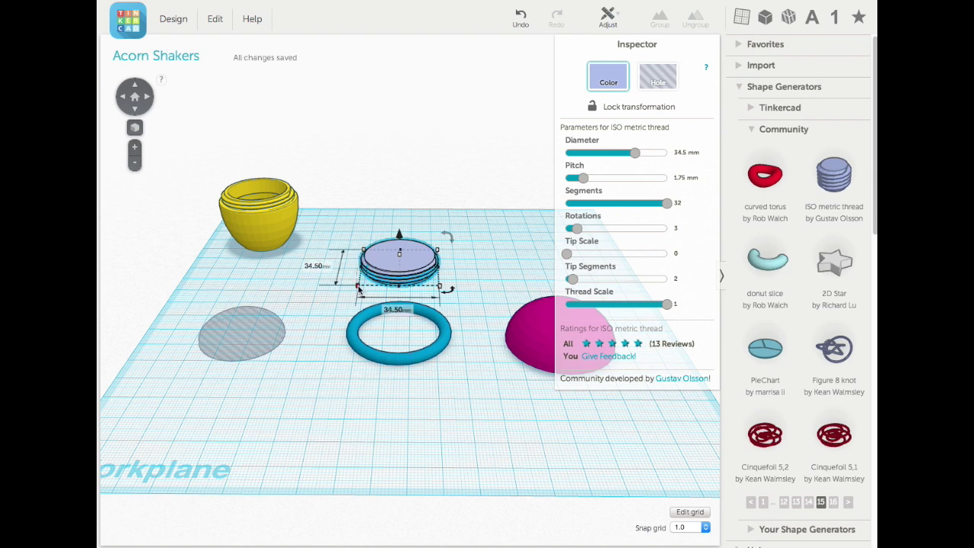
mouse_move(402, 258)
drag(399, 233, 399, 237)
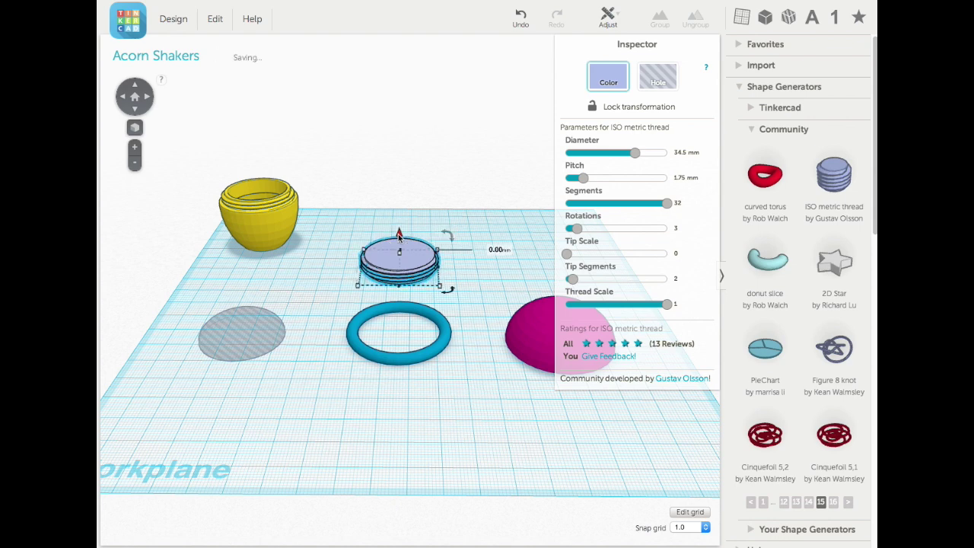
click(657, 75)
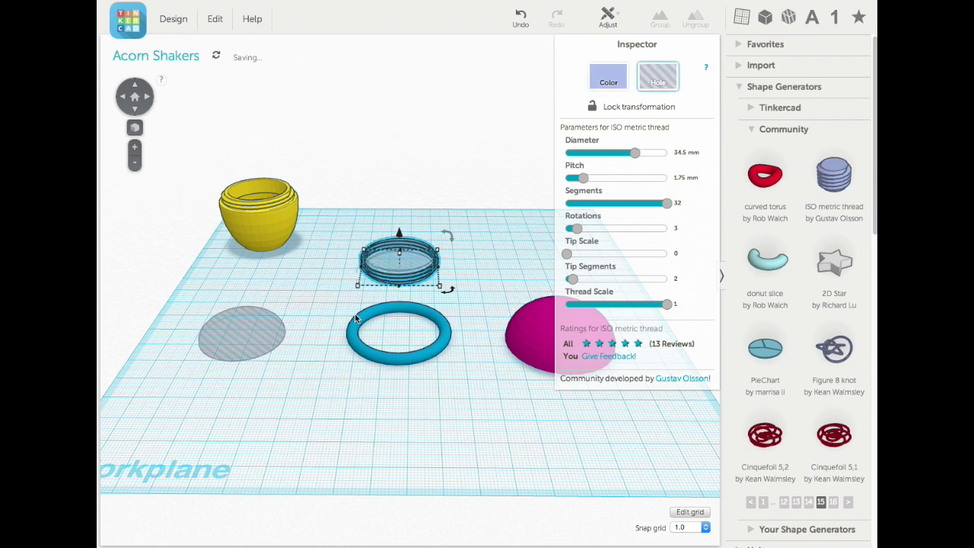
Centre the torus, both half spheres and the thread on each other in width and depth, and group them into the acorn cap.
drag(522, 404, 275, 272)
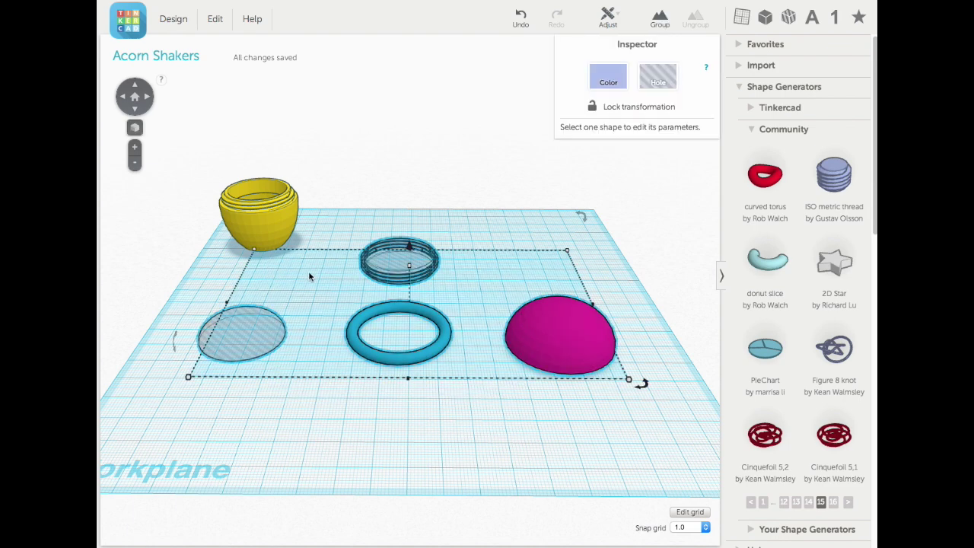
click(609, 17)
click(614, 37)
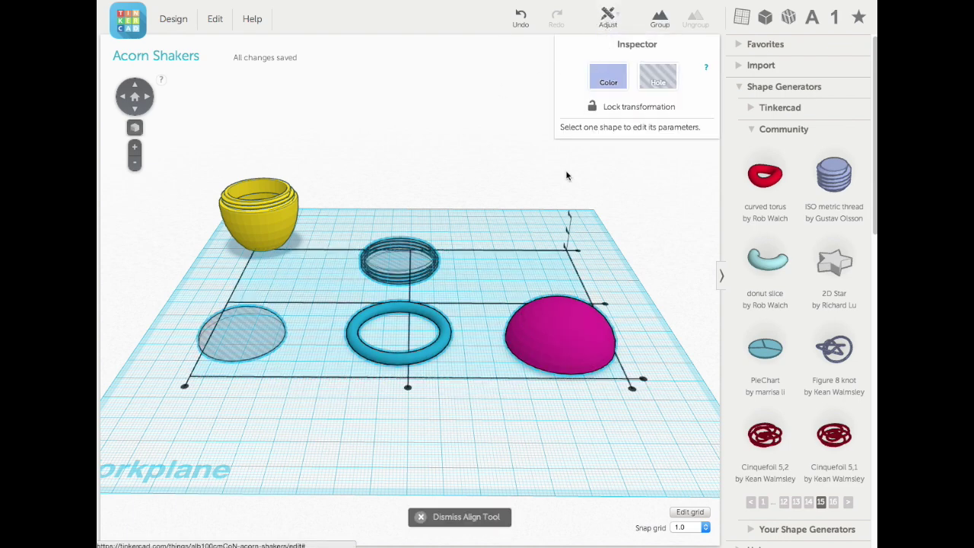
click(408, 389)
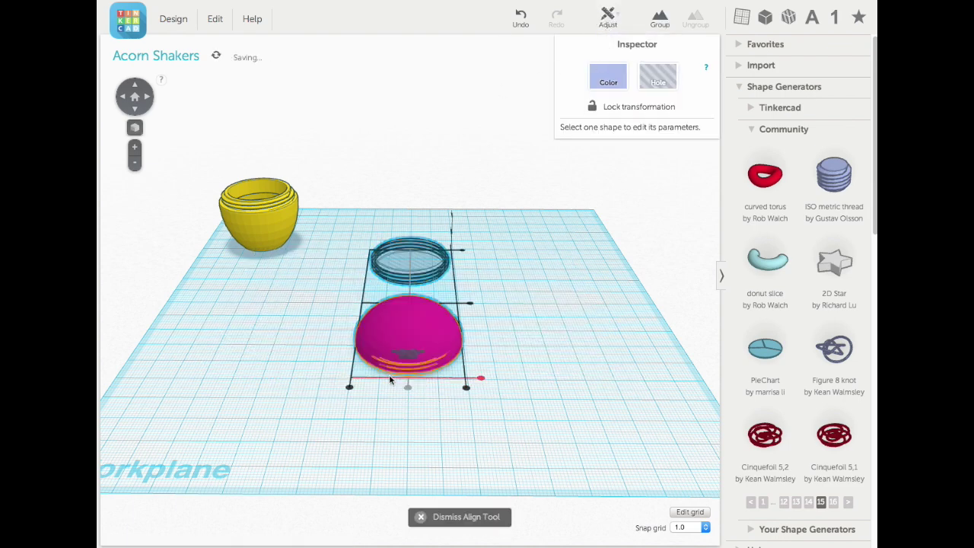
click(470, 305)
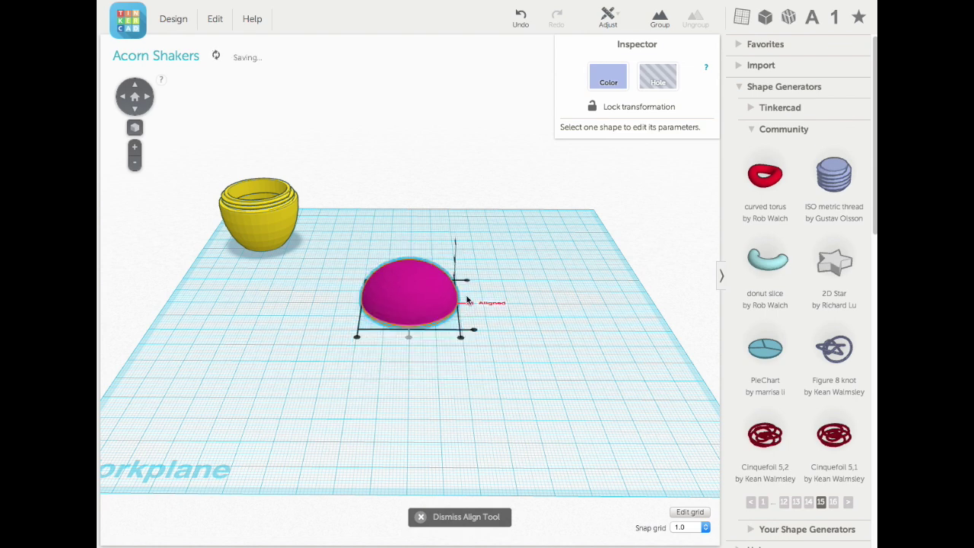
click(661, 22)
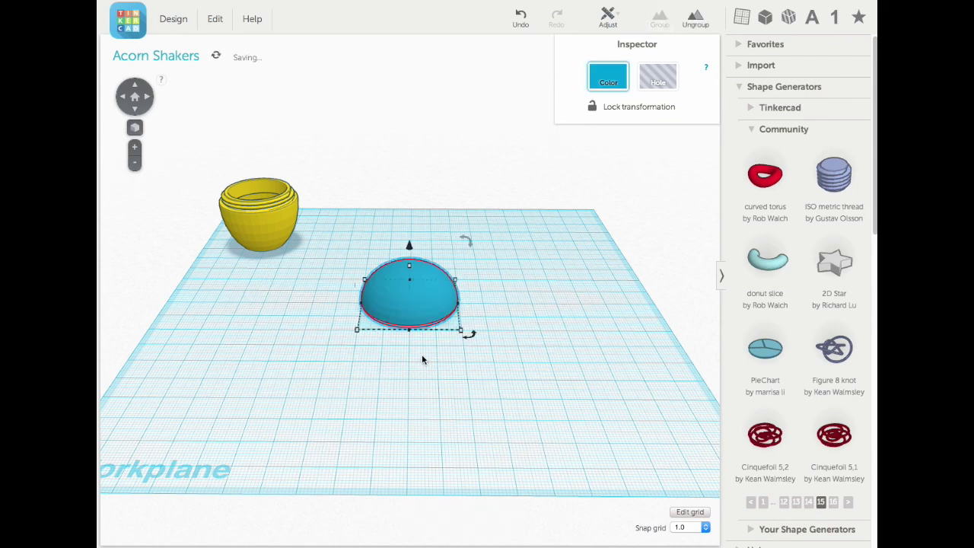
Move the blue acorn cap to the workplane's left edge, in front of the yellow base.
right_drag(424, 352, 403, 396)
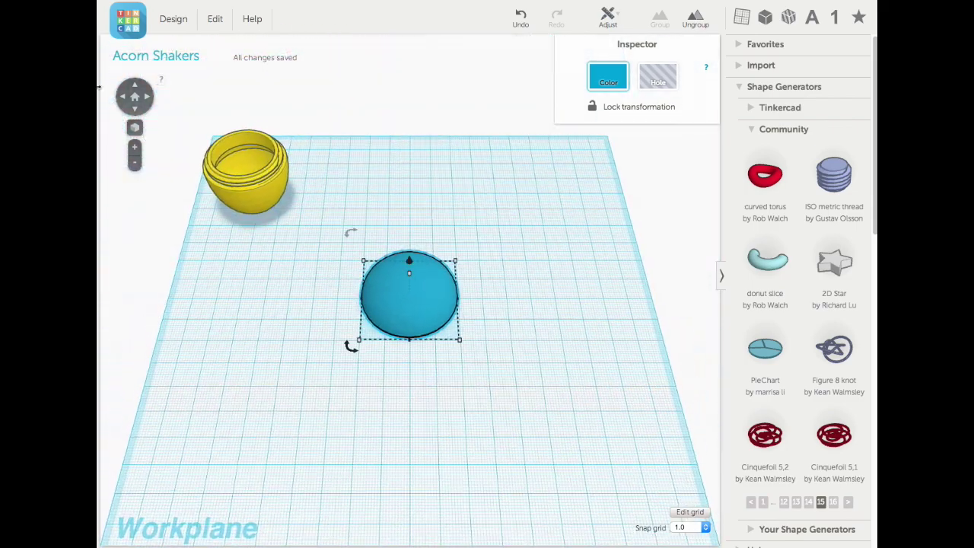
click(133, 97)
drag(407, 297, 210, 311)
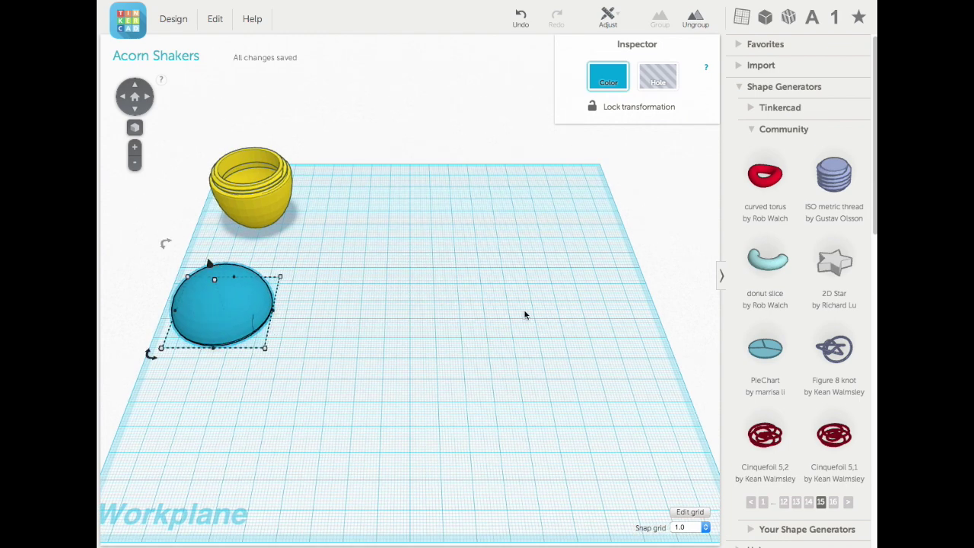
Place a New banana community shape in the middle of the workplane and set its Curvature to 2.27 and both Asym values to 0.
click(783, 503)
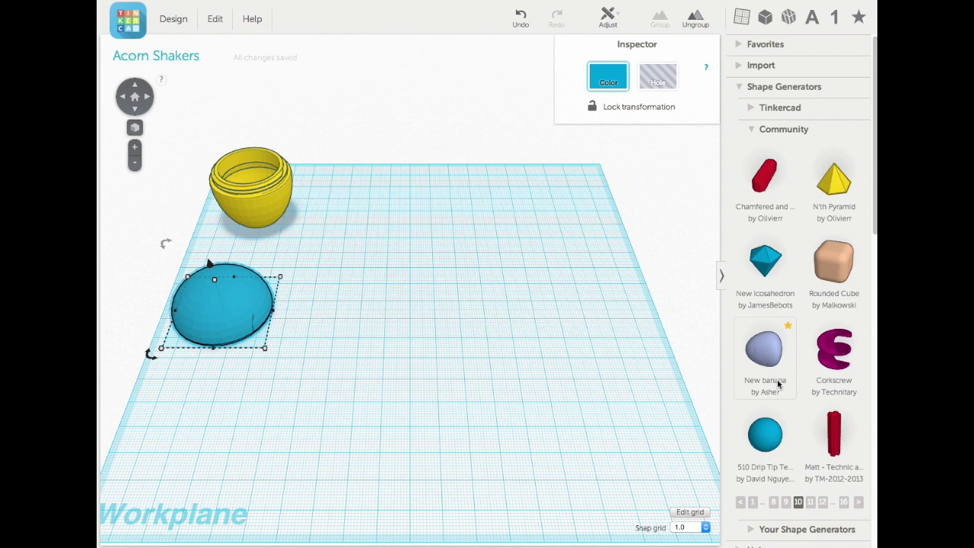
drag(764, 353, 423, 326)
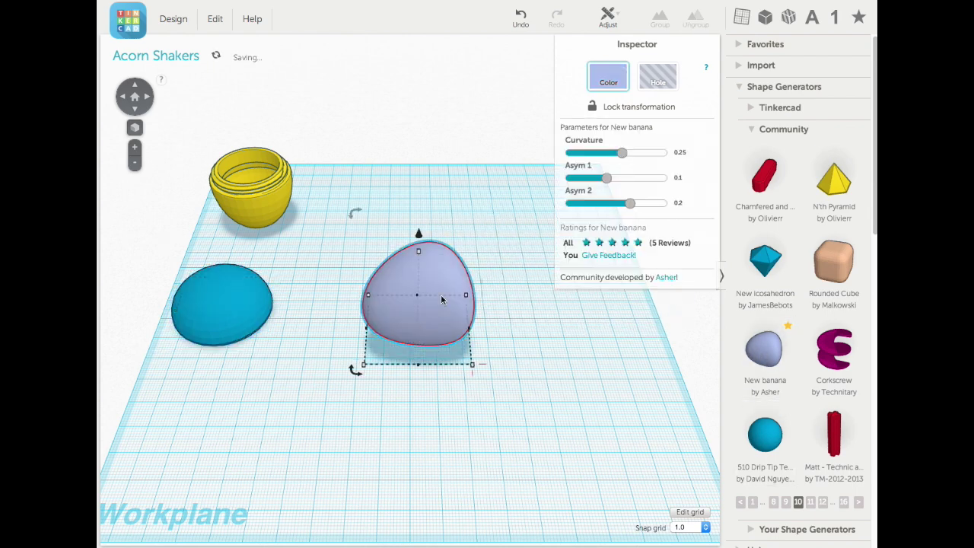
click(680, 152)
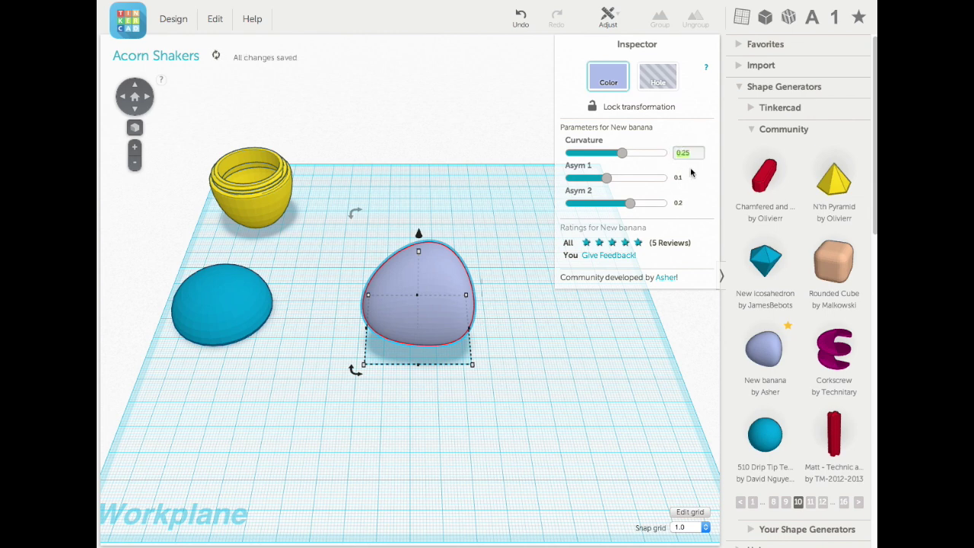
text(2)
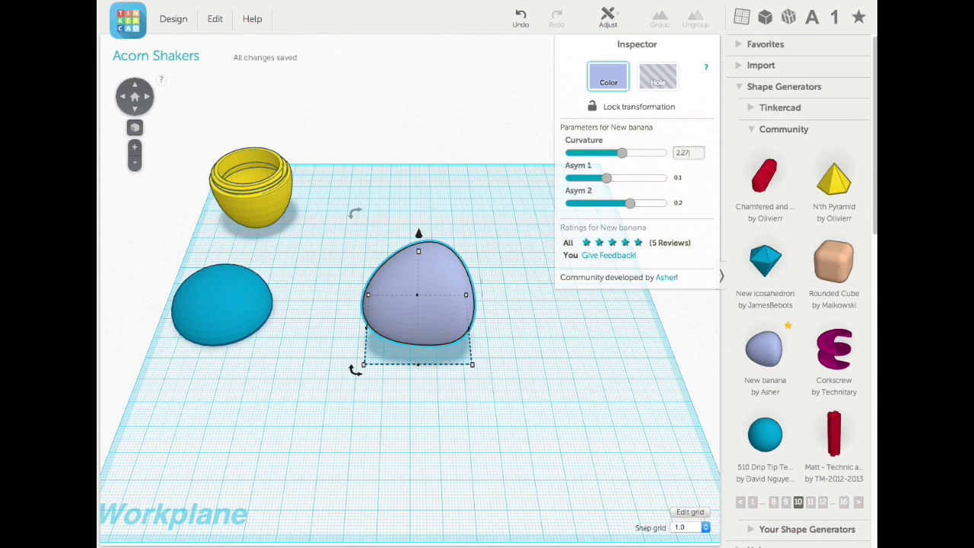
key(Tab)
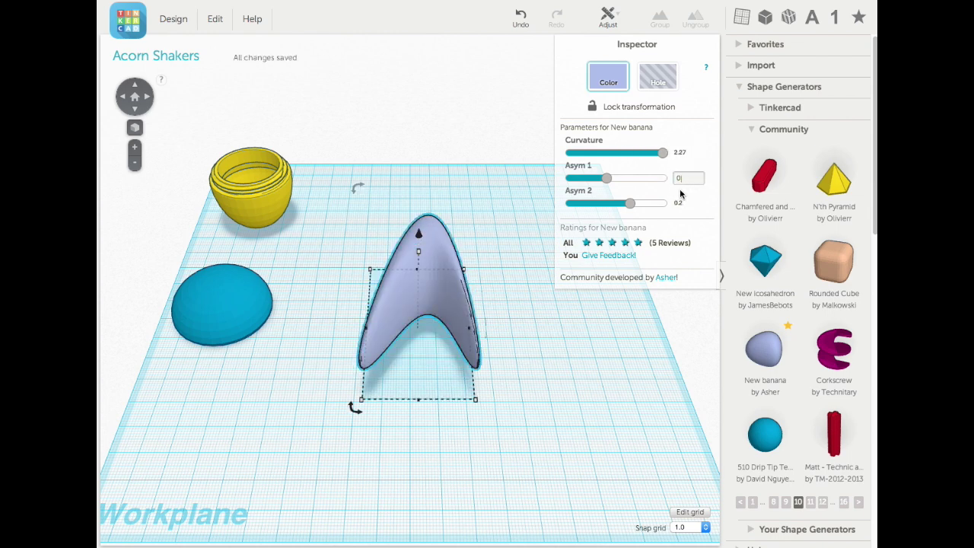
key(Return)
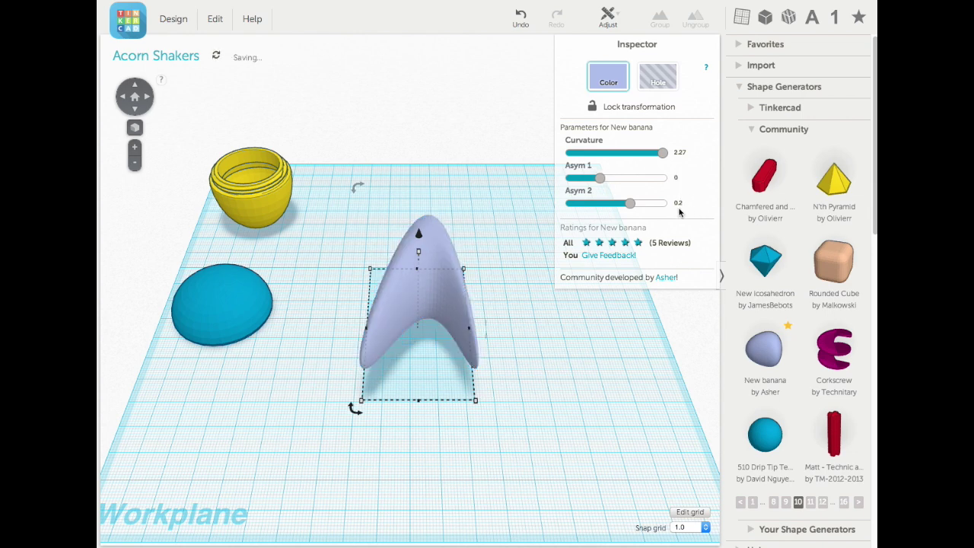
click(678, 203)
text(0)
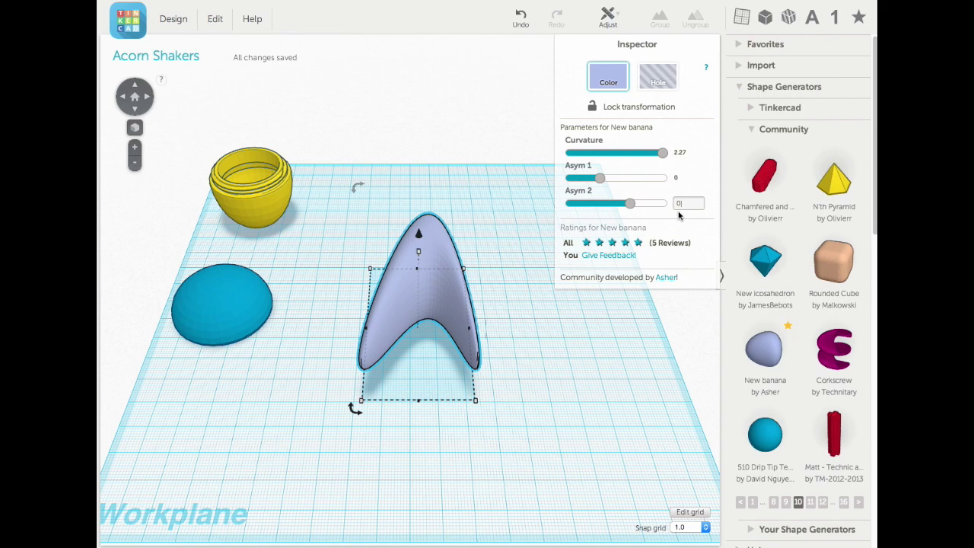
key(Return)
Rotate the banana upright on the workplane and give it a quarter turn so its two tips point towards the acorn base and cap.
right_drag(329, 354, 432, 262)
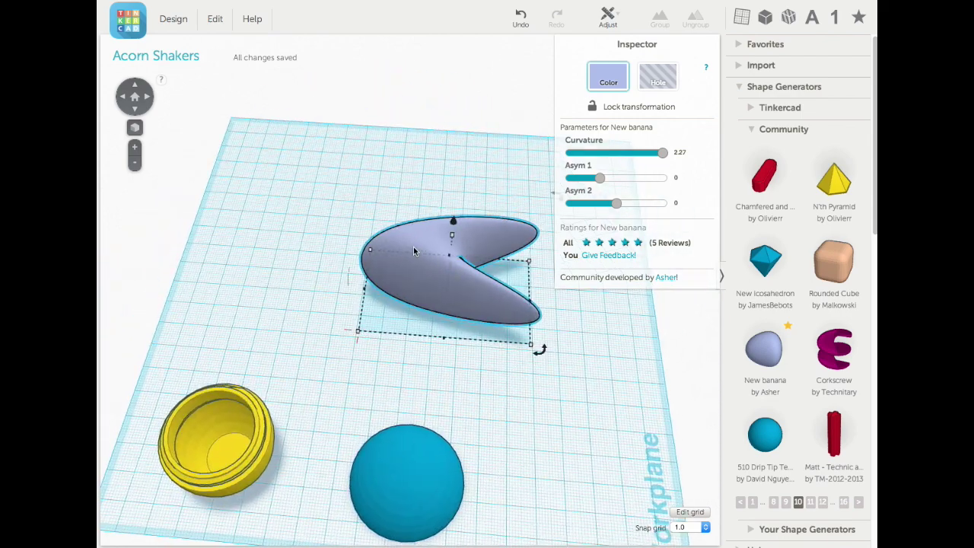
middle_drag(407, 231, 371, 229)
mouse_move(513, 196)
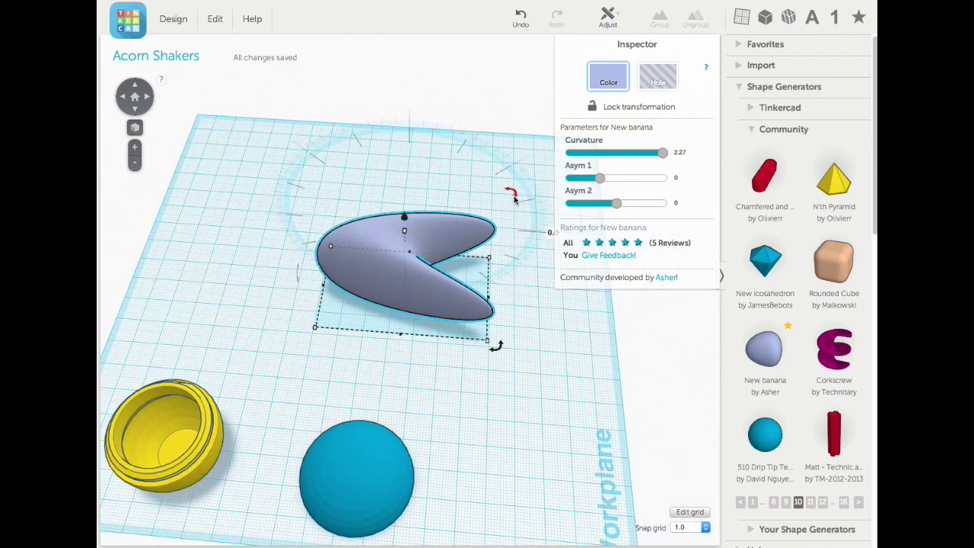
drag(517, 198, 544, 375)
right_drag(553, 314, 349, 222)
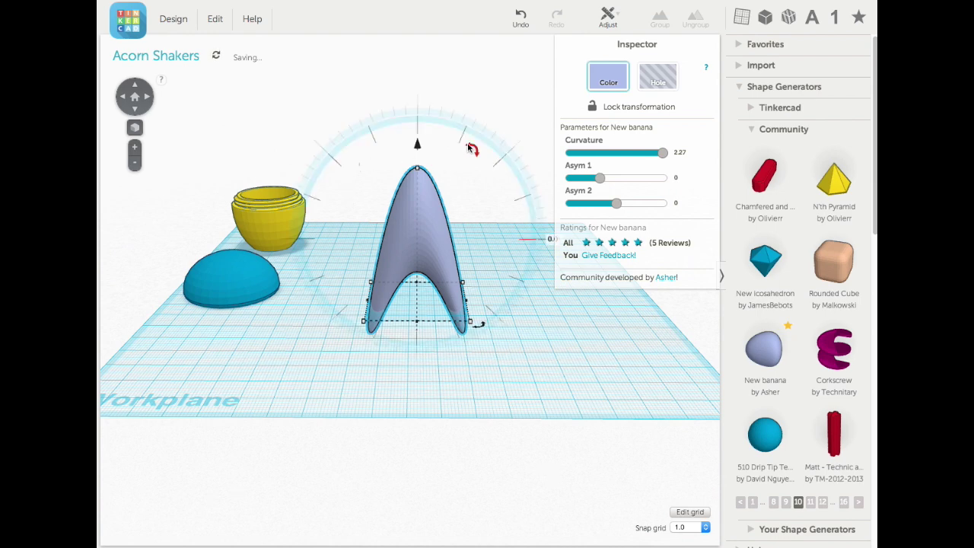
drag(465, 144, 550, 291)
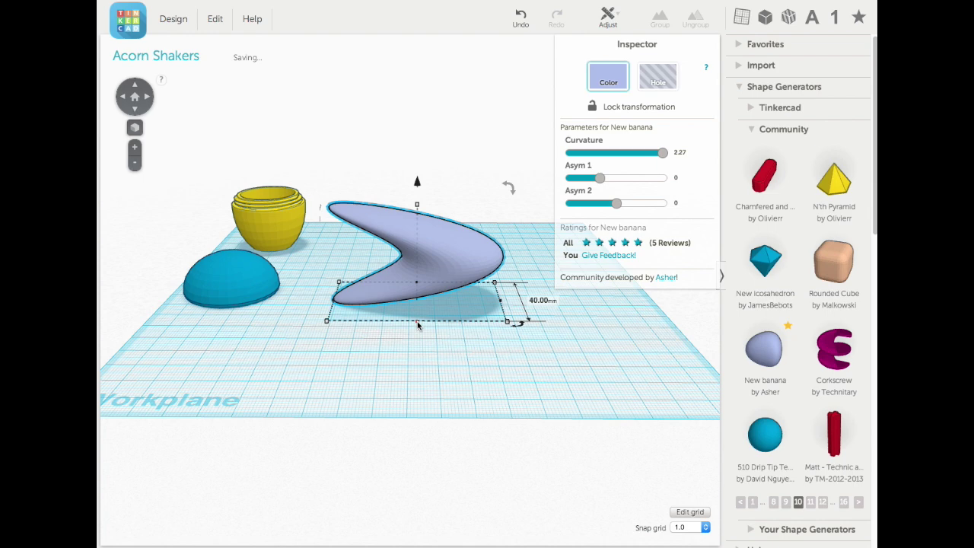
Set the snap grid to 0.25 and thin the banana from its front side to a depth of about 12.5 mm.
click(691, 528)
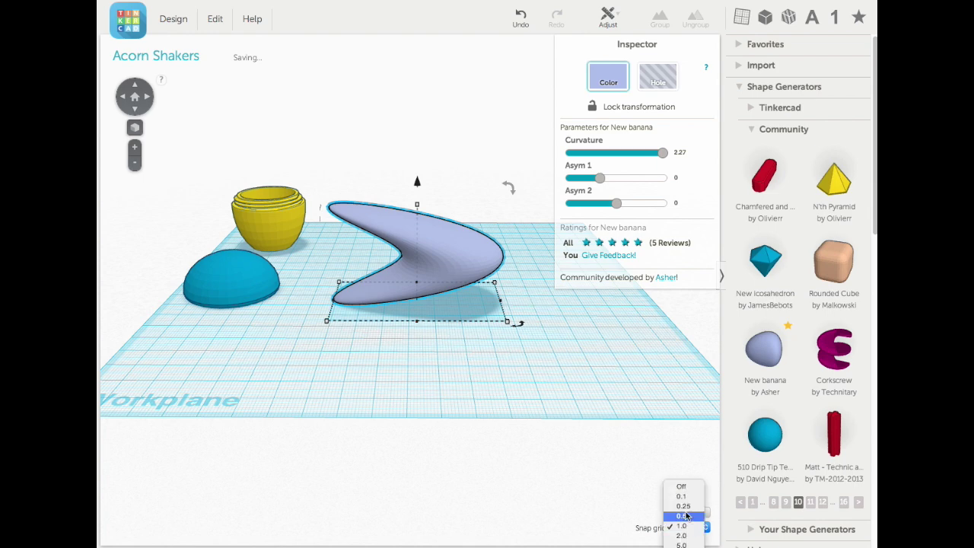
click(683, 506)
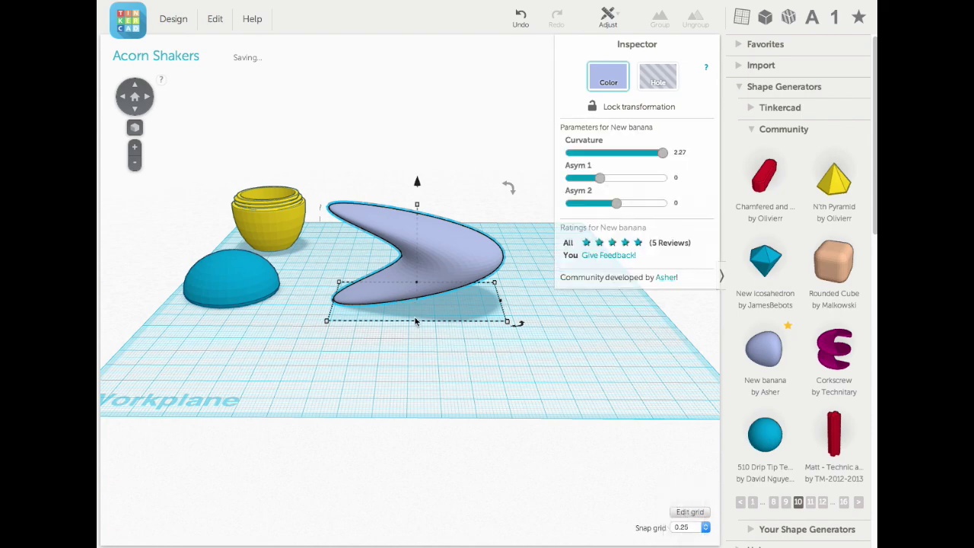
scroll(418, 323, up, 5)
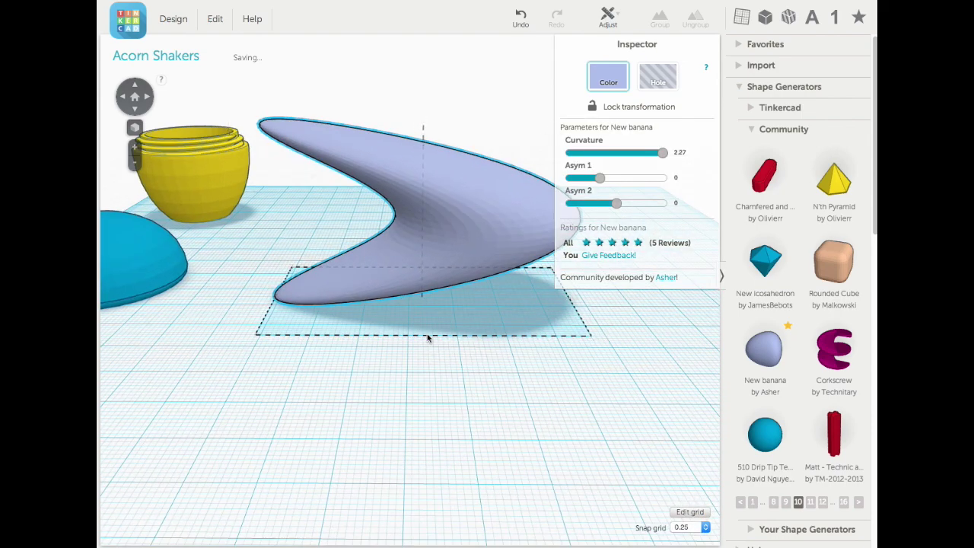
scroll(429, 338, up, 3)
scroll(396, 380, up, 2)
drag(384, 391, 392, 329)
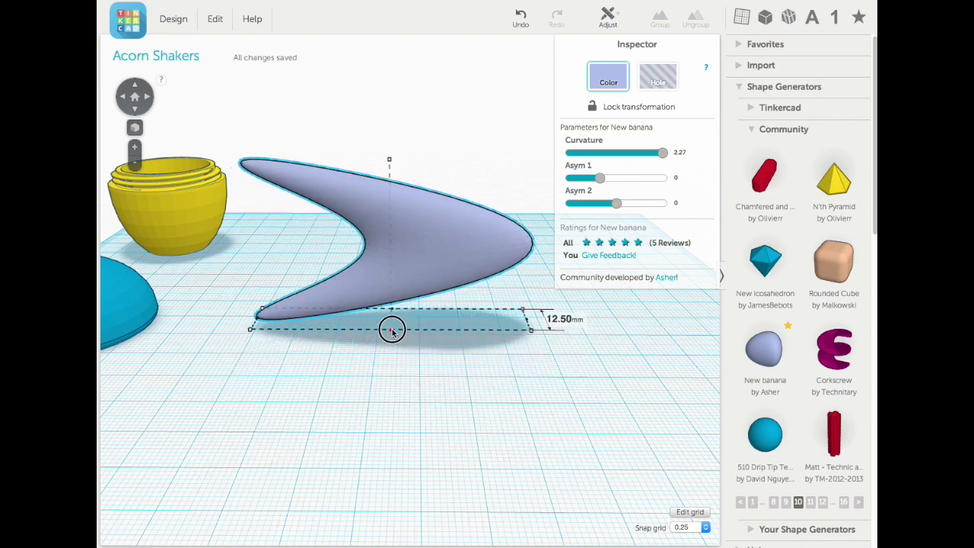
drag(392, 329, 392, 335)
Stretch the banana's height to 45 mm.
middle_drag(392, 335, 403, 476)
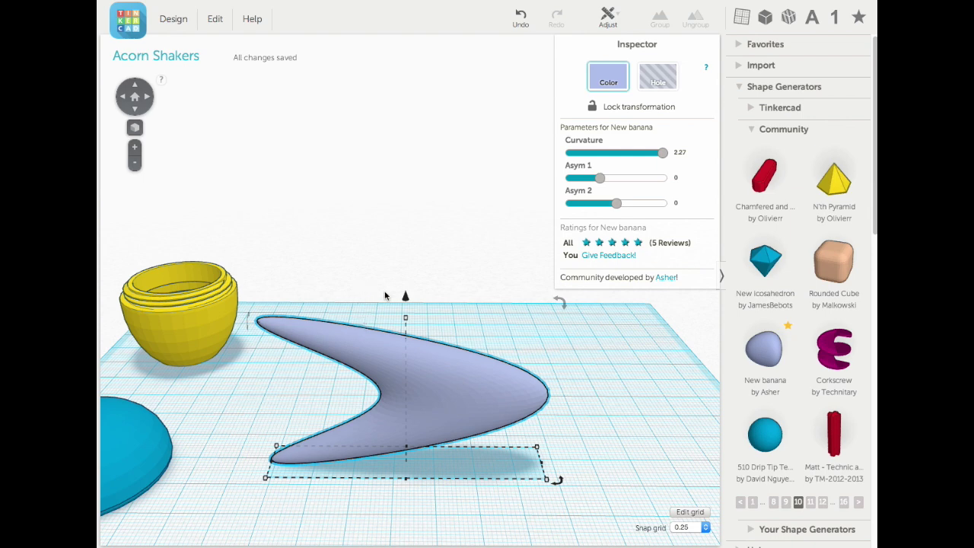
mouse_move(405, 320)
drag(406, 320, 402, 300)
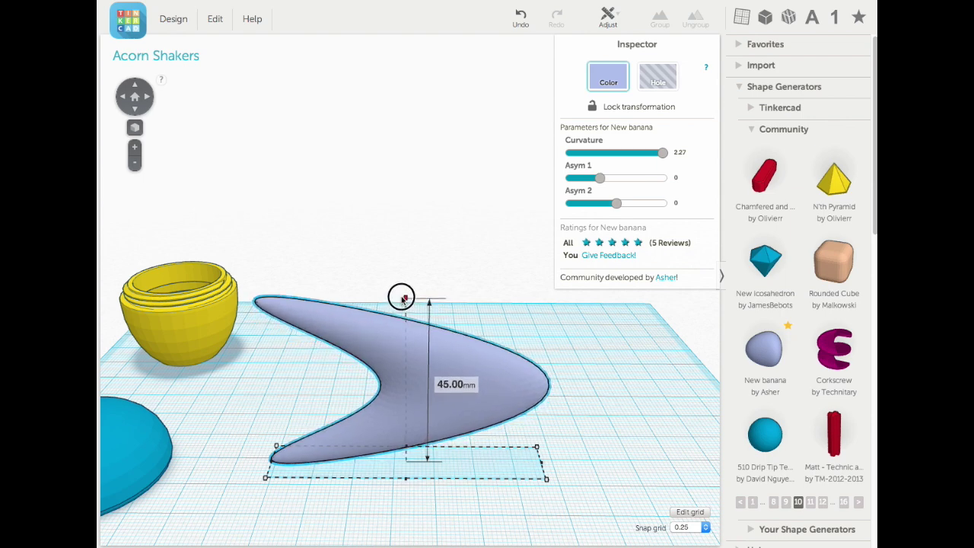
Set the snap grid to 1.0 and narrow the banana from both ends to a width of 30 mm.
click(677, 528)
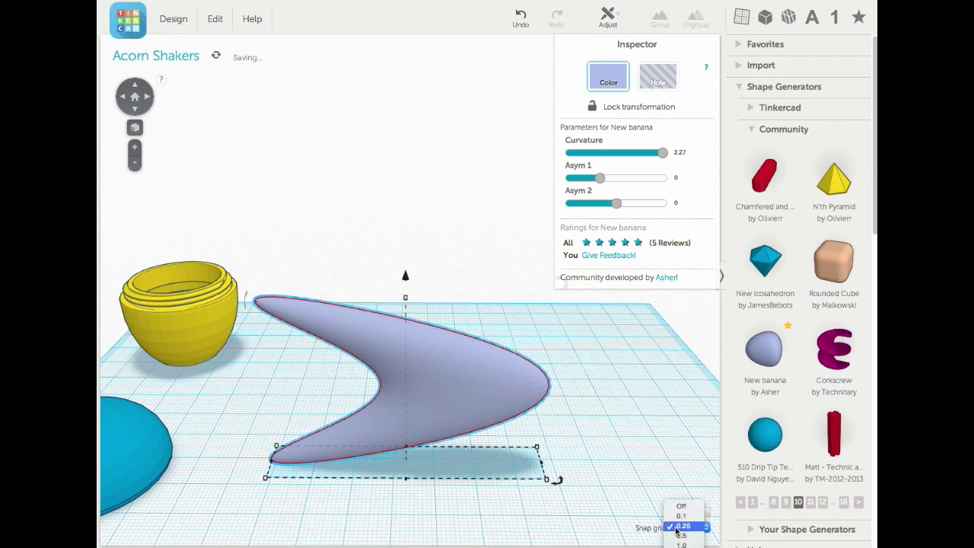
click(682, 543)
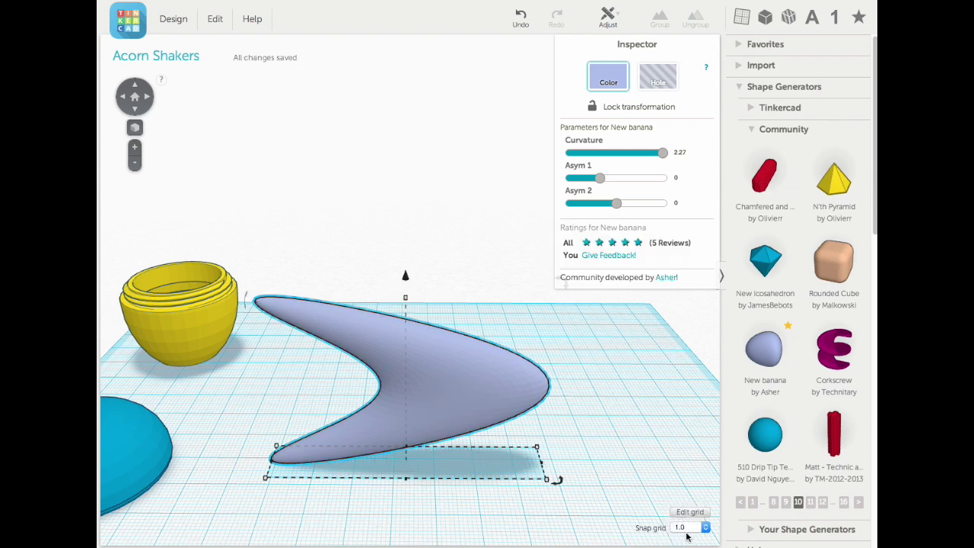
mouse_move(272, 465)
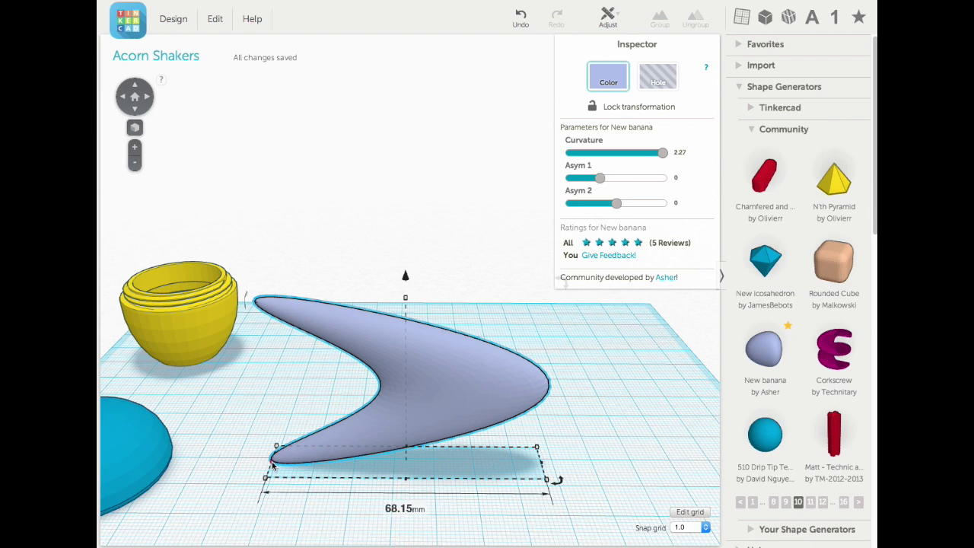
drag(273, 466, 316, 466)
drag(539, 467, 439, 468)
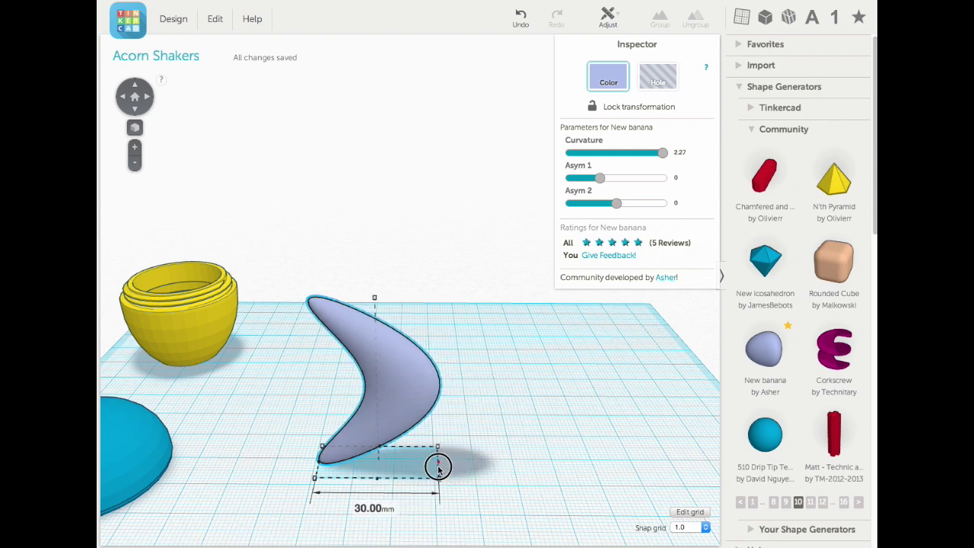
drag(439, 467, 438, 470)
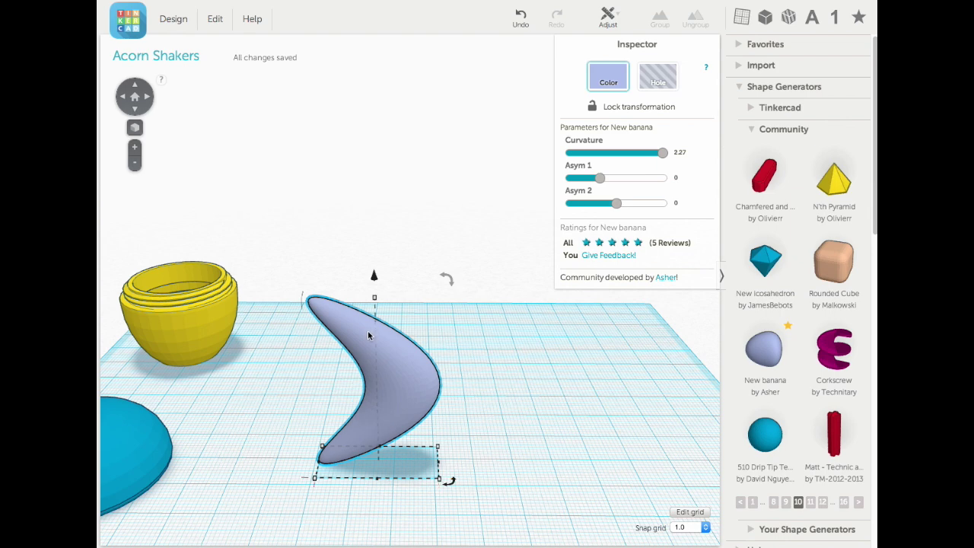
Set the snap grid back to 0.25 and lower the banana to -15.5 mm relative to the workplane.
click(675, 528)
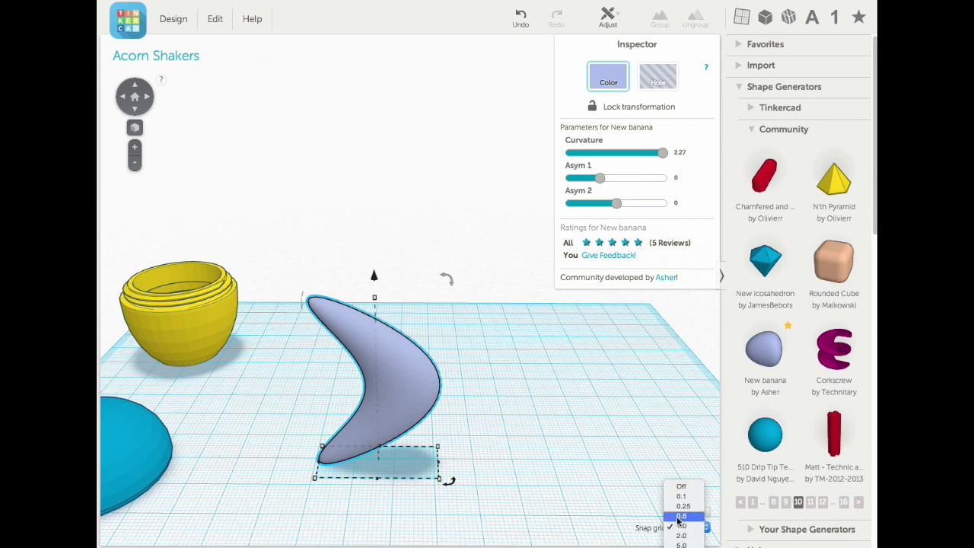
click(683, 506)
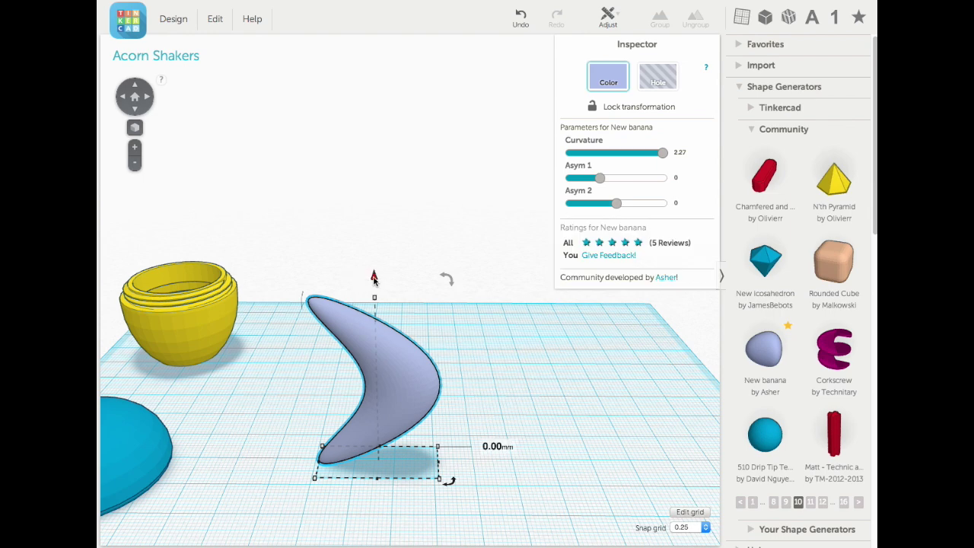
drag(374, 277, 370, 342)
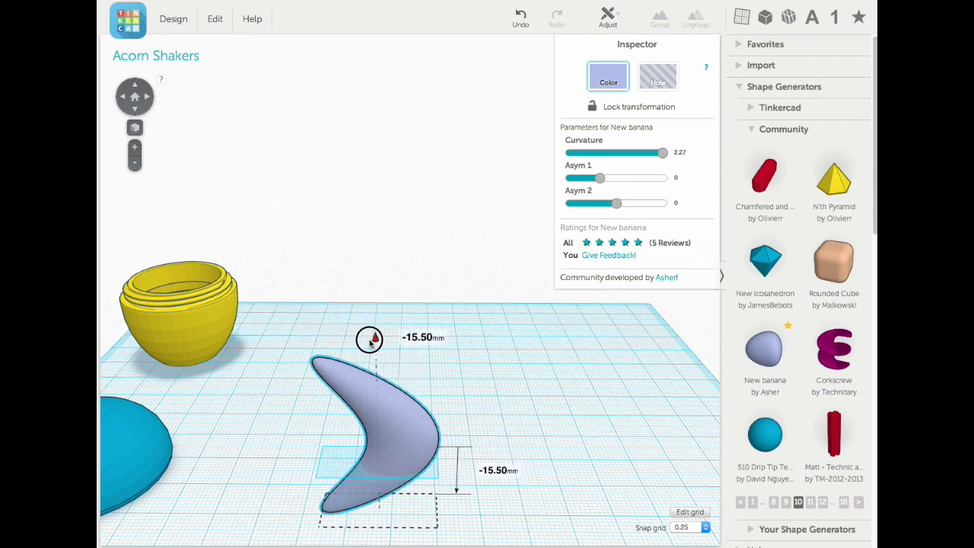
drag(370, 342, 373, 338)
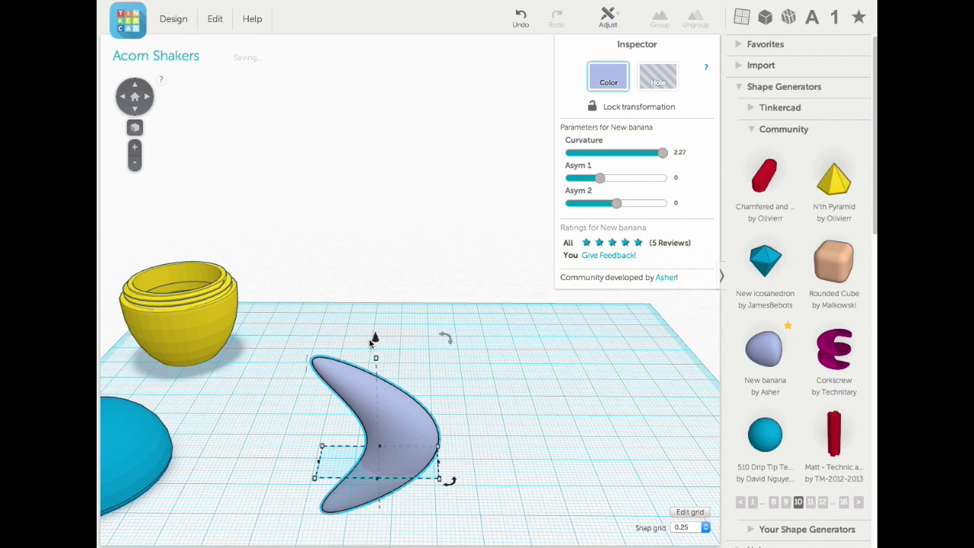
Add a geometric box beside the banana, on the side away from the acorn parts, and widen it to 30 mm.
scroll(805, 360, down, 10)
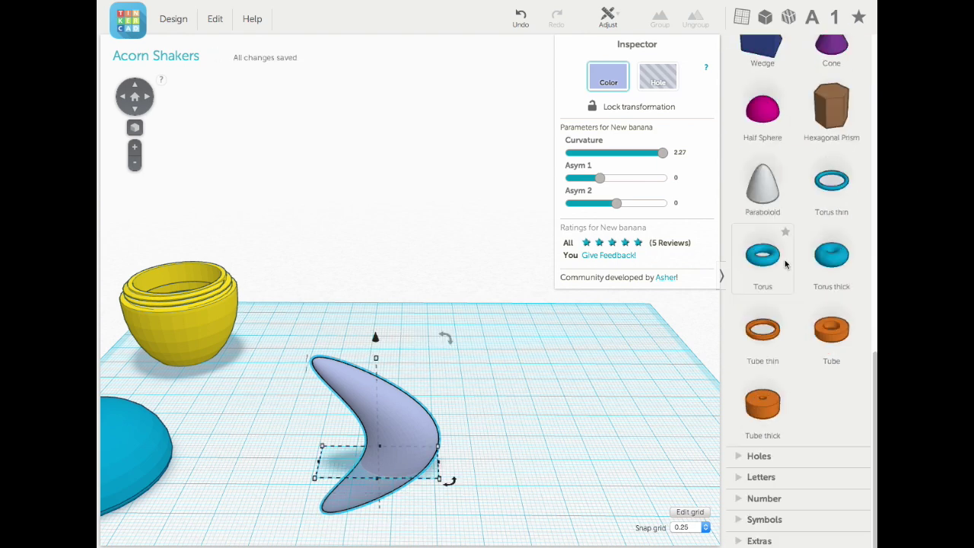
scroll(782, 268, up, 5)
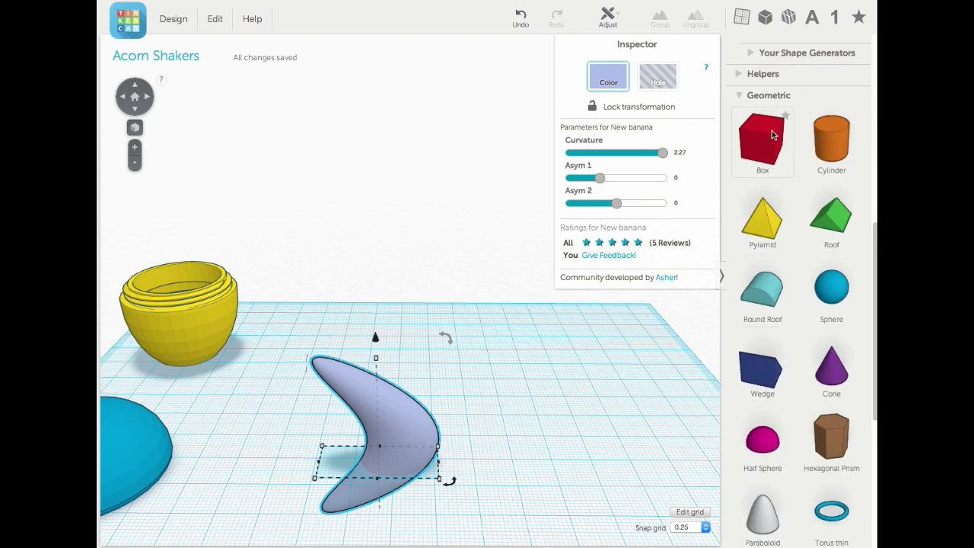
drag(762, 141, 545, 432)
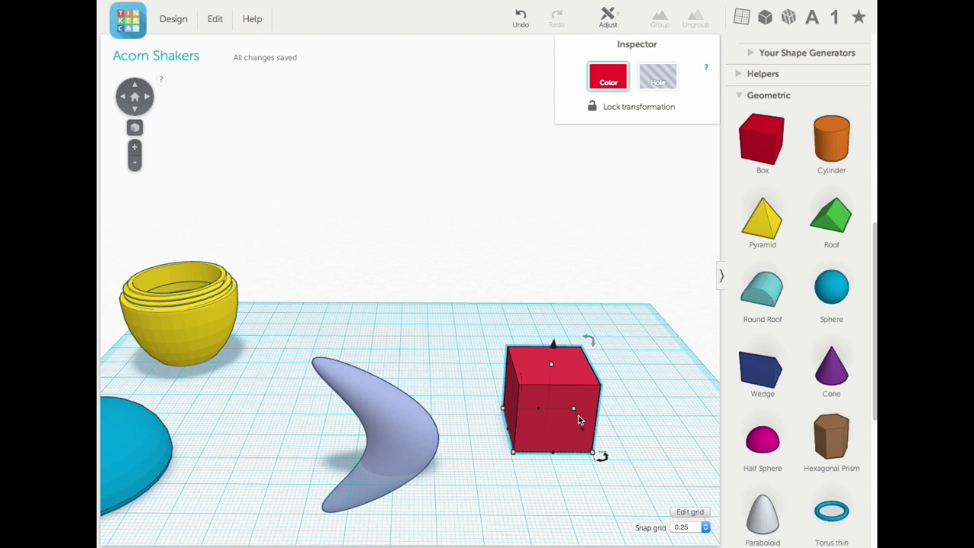
drag(584, 435, 620, 426)
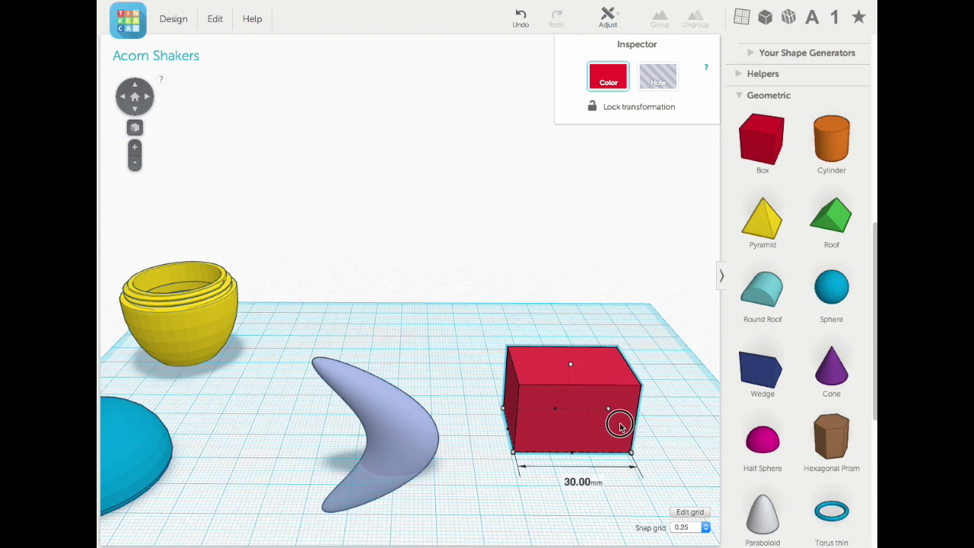
drag(620, 426, 617, 423)
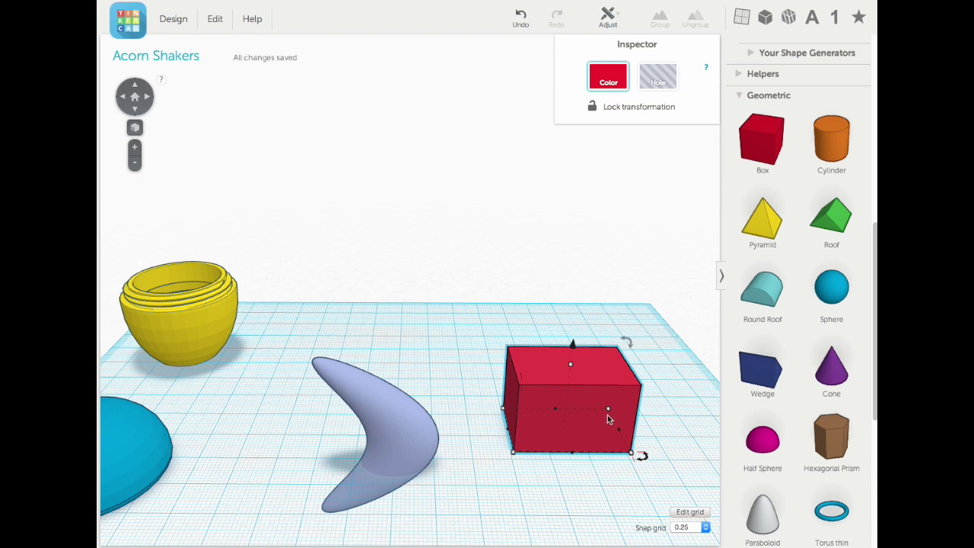
Stretch the box's height to 32 mm.
right_drag(574, 478, 565, 436)
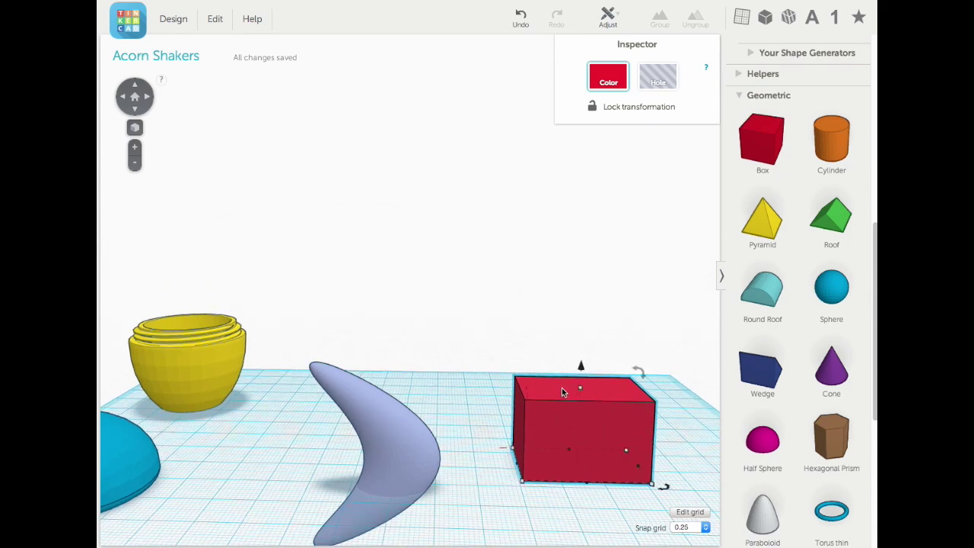
drag(580, 388, 578, 341)
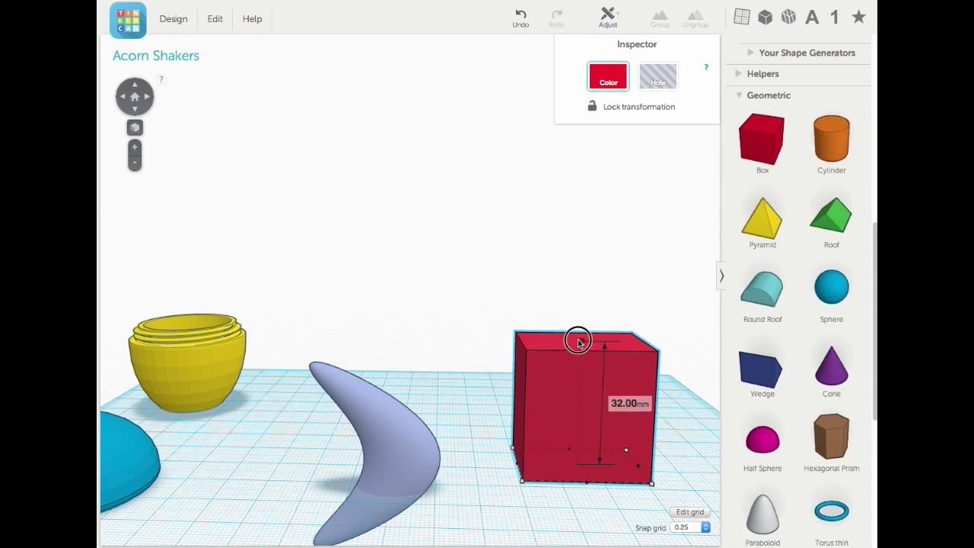
drag(578, 342, 579, 342)
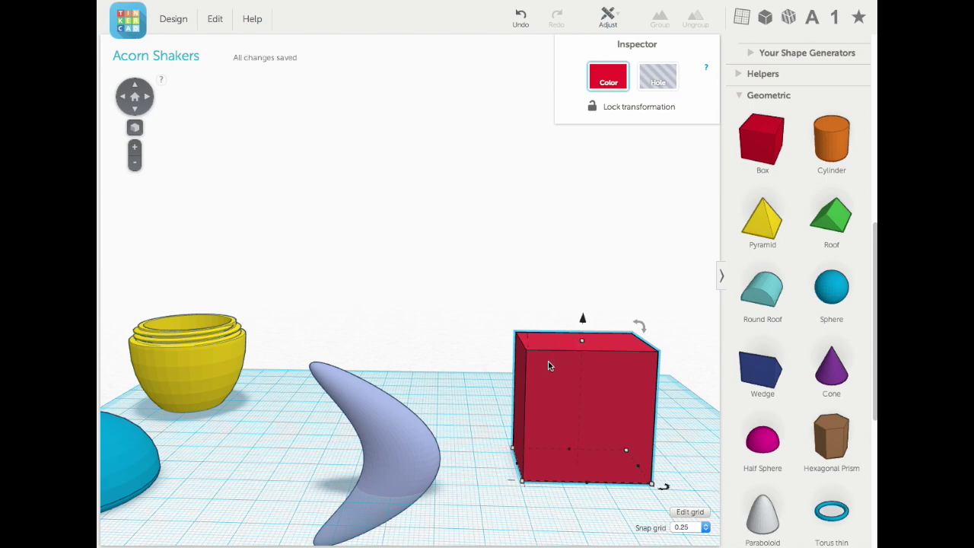
Lower the box to -16.75 mm relative to the workplane and turn it into a hole.
drag(578, 325, 573, 384)
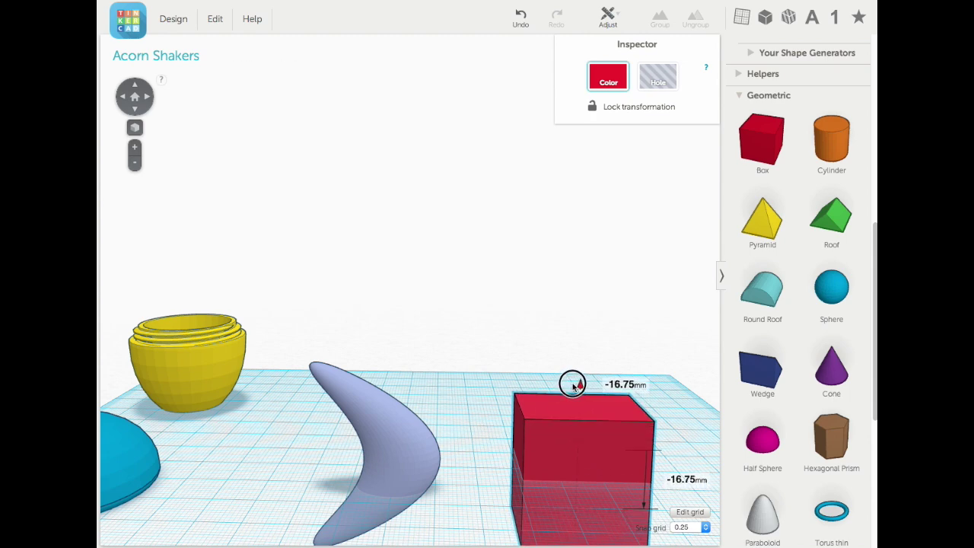
drag(573, 385, 575, 380)
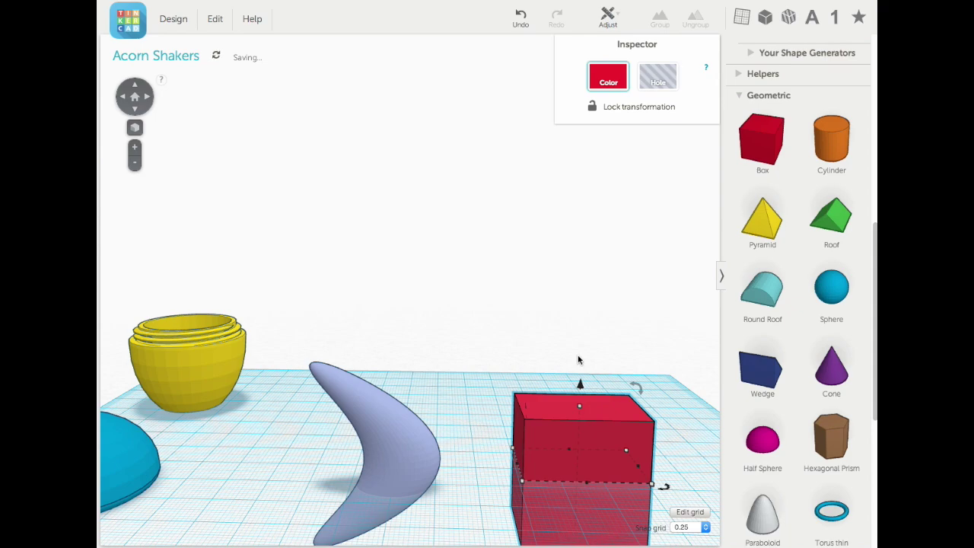
click(659, 79)
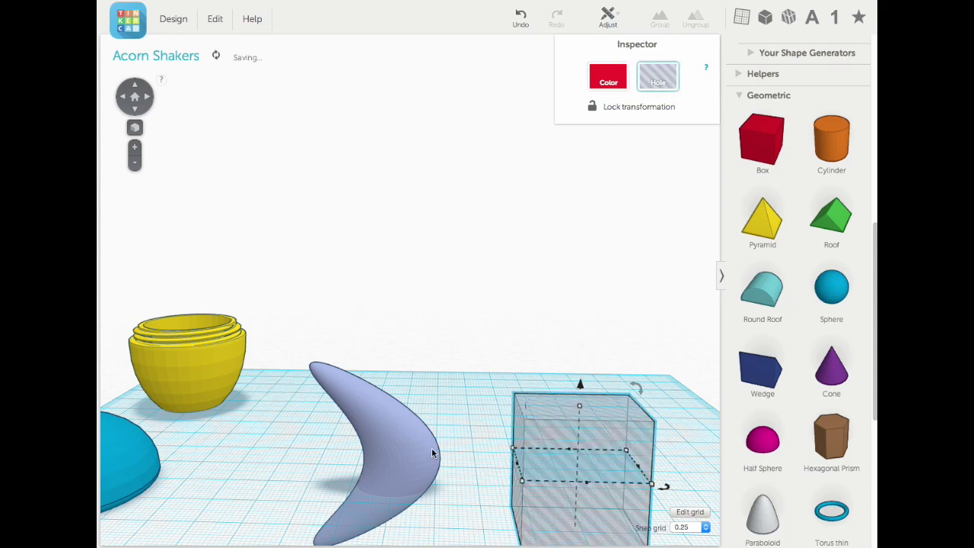
Add a second, smaller geometric box on the workplane in front of the large hole box.
scroll(432, 453, down, 6)
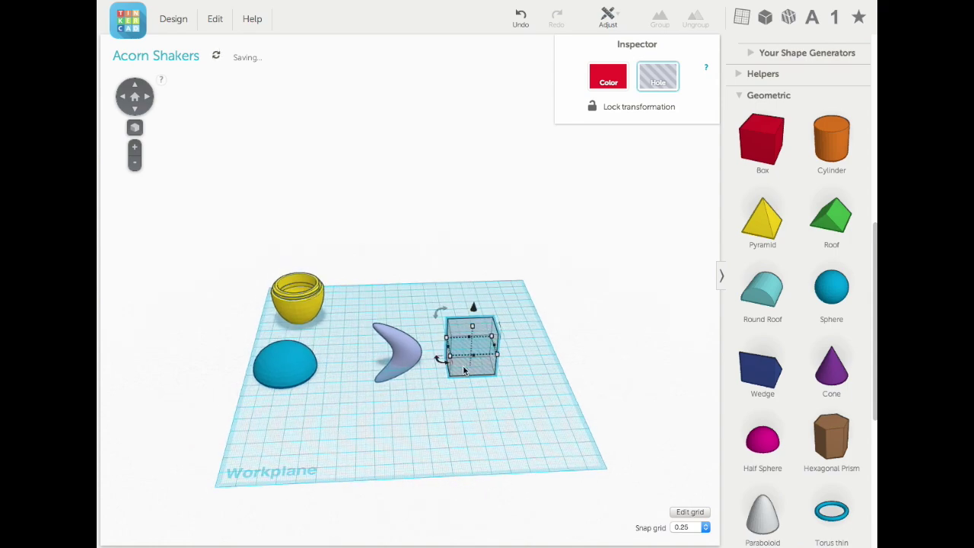
scroll(464, 370, up, 4)
click(129, 93)
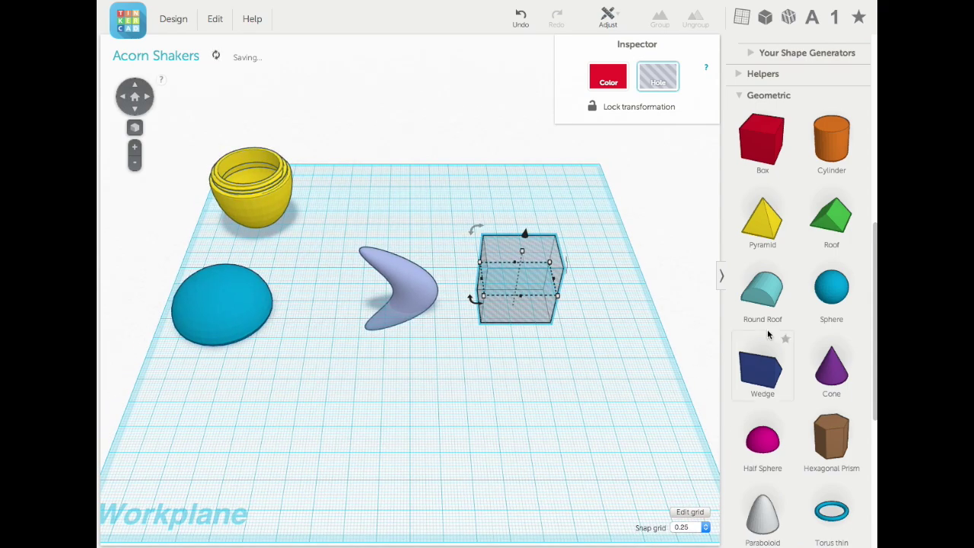
drag(756, 146, 471, 405)
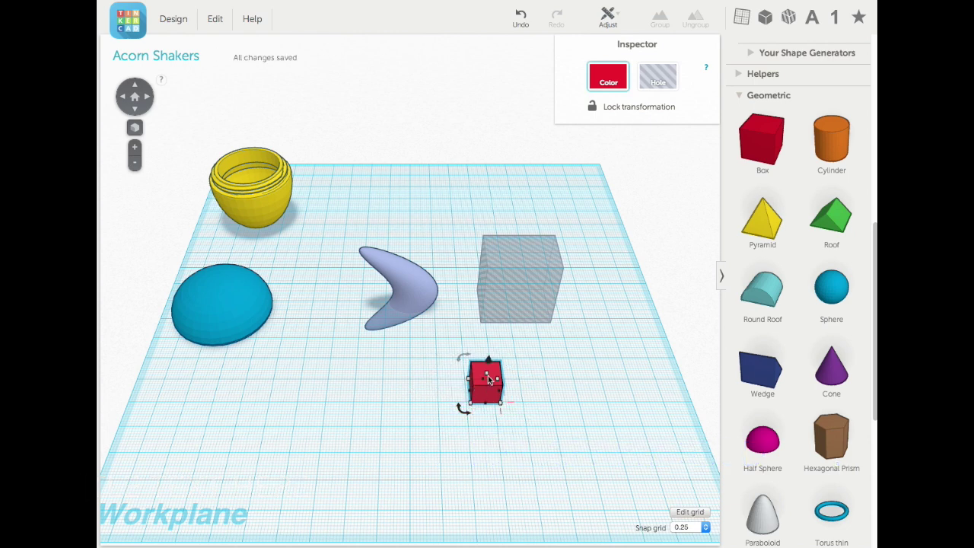
right_drag(556, 402, 498, 392)
scroll(499, 392, up, 2)
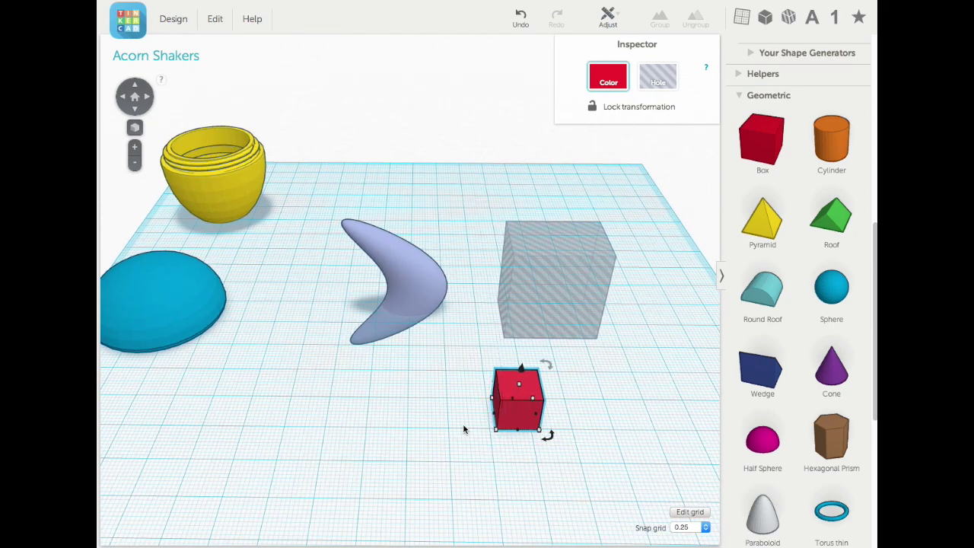
With the snap grid at 1.0, tilt the small box onto an edge, raise it above the workplane and turn it into a hole.
click(684, 528)
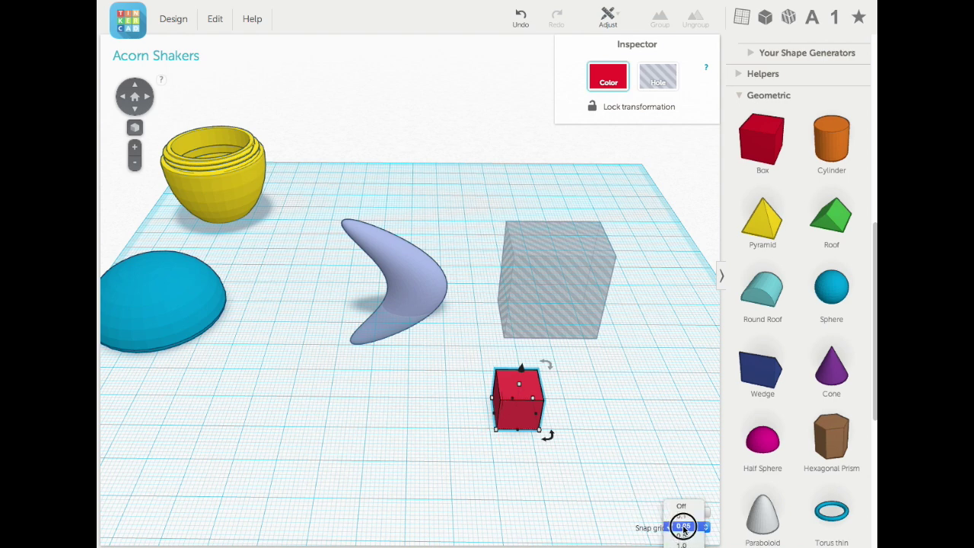
click(683, 544)
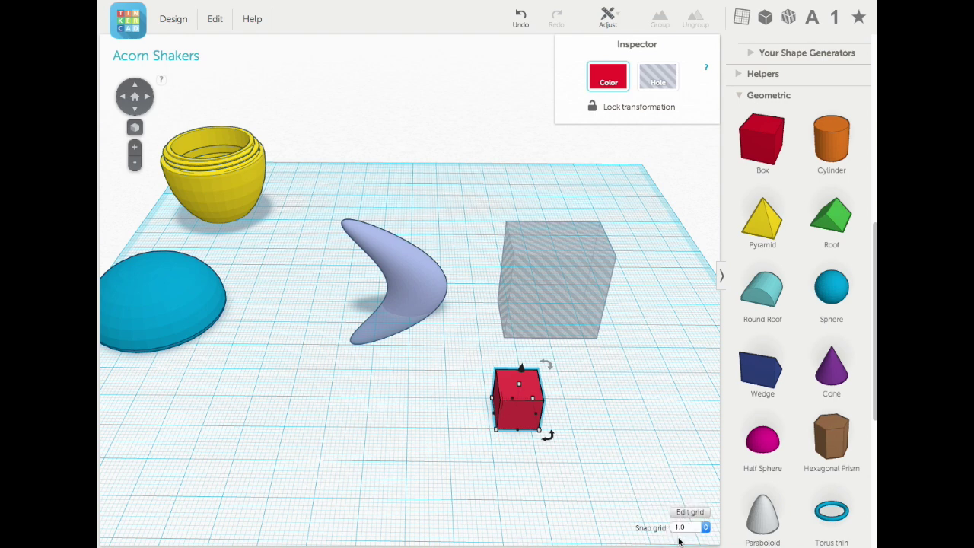
drag(522, 380, 515, 296)
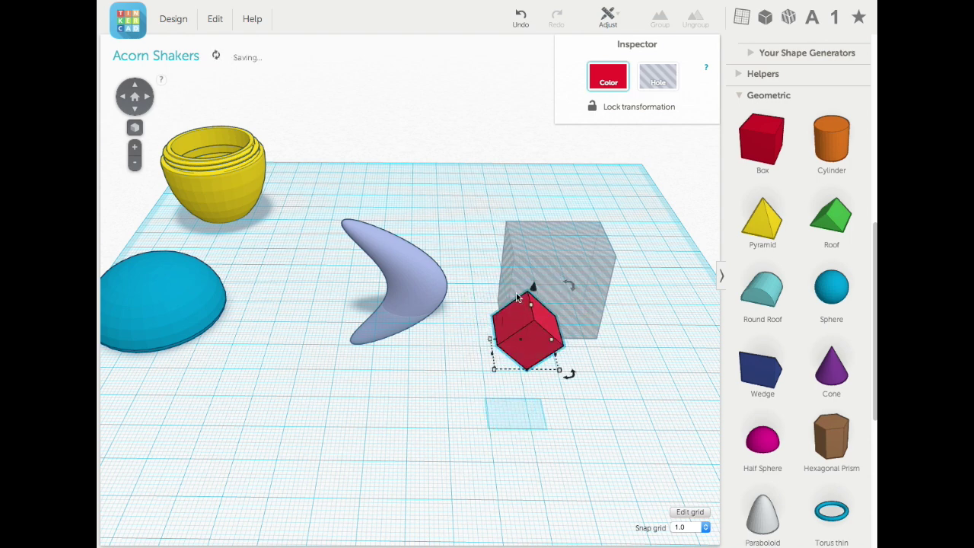
click(662, 78)
Align the banana and both hole boxes on their centres in both horizontal directions.
drag(612, 426, 347, 243)
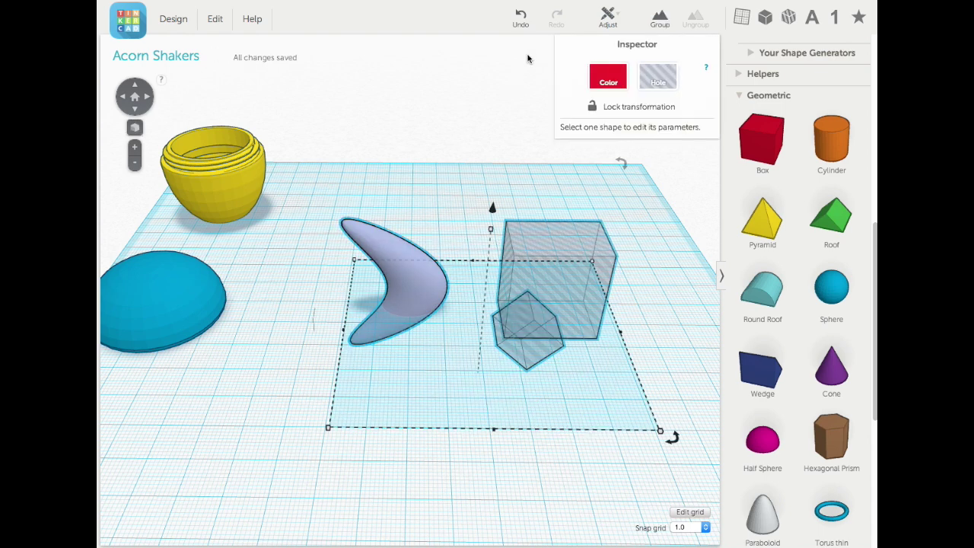
click(613, 14)
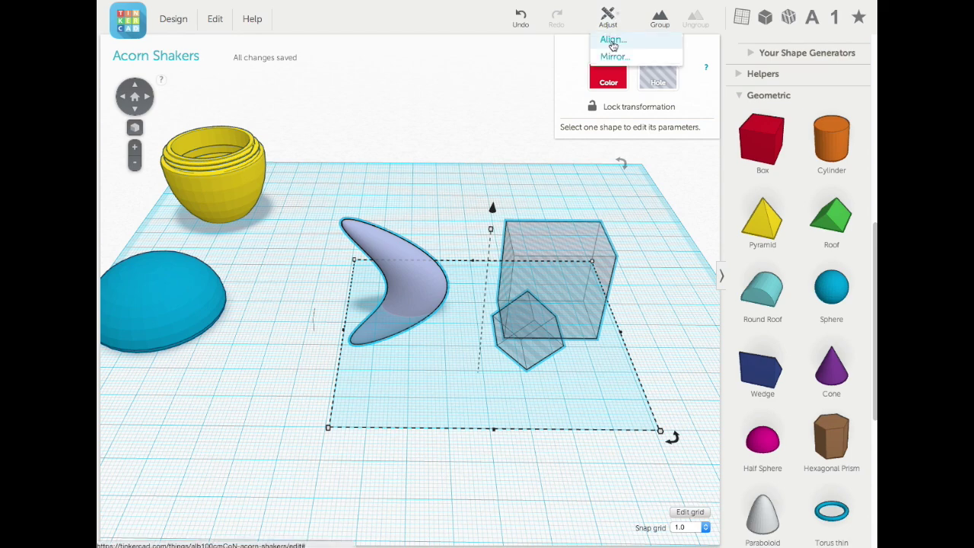
click(612, 39)
click(495, 440)
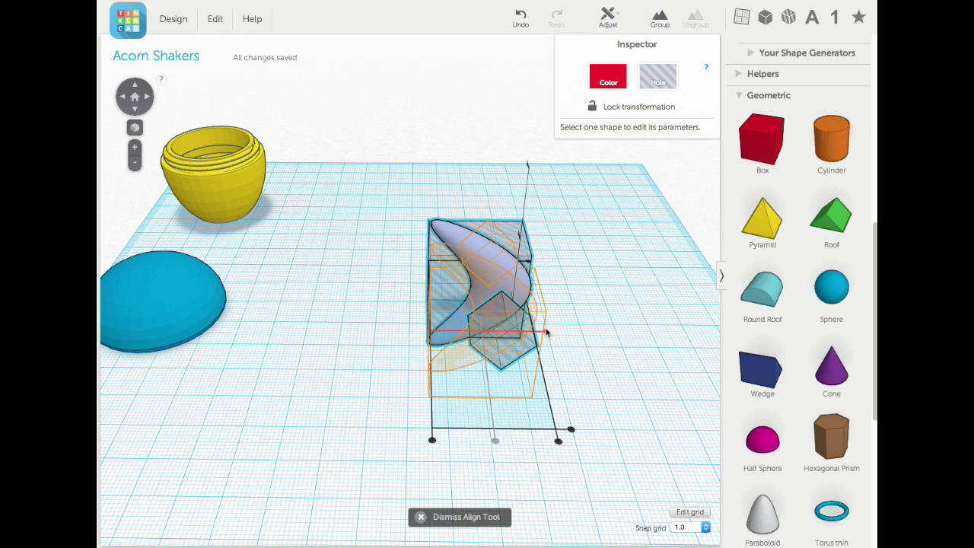
click(546, 332)
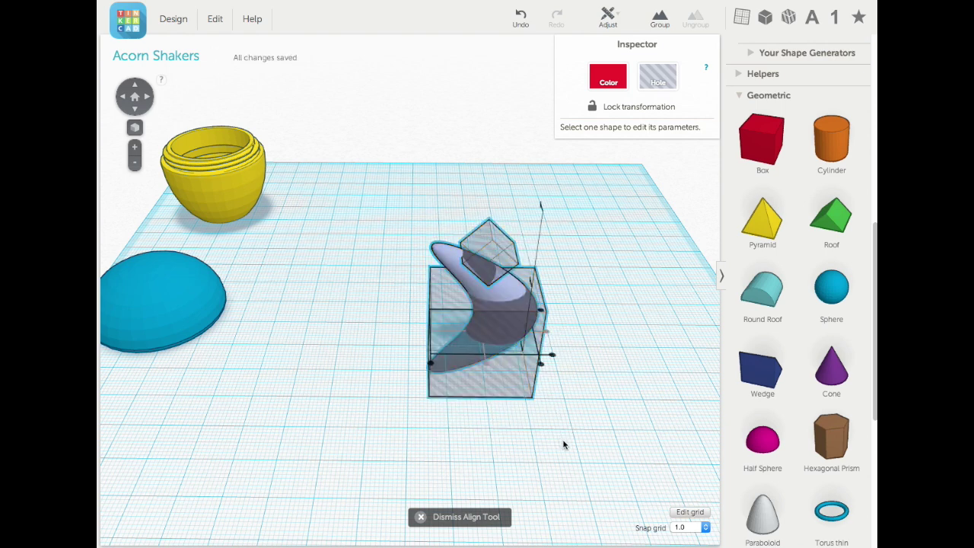
click(561, 443)
Shift the tilted hole box sideways so it covers the banana's upper tip.
click(492, 261)
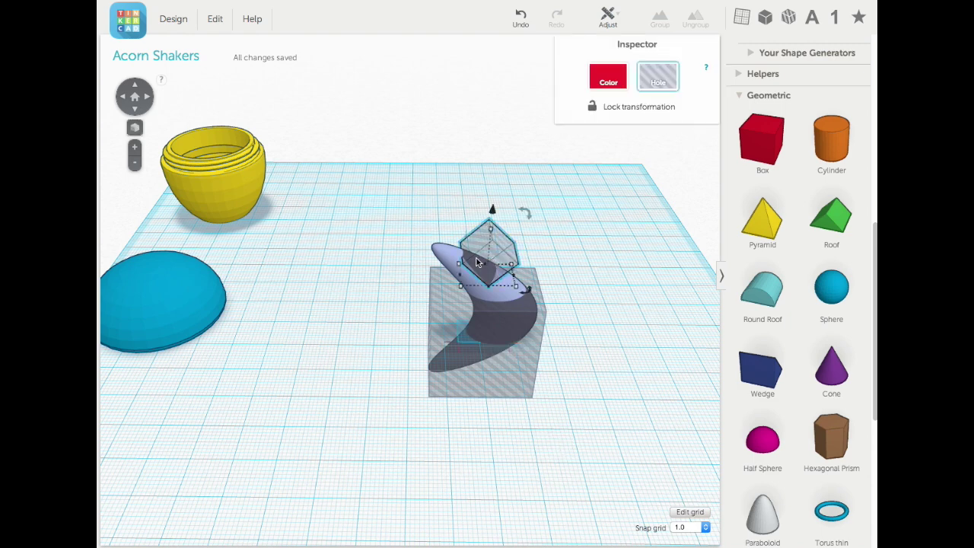
drag(478, 263, 439, 263)
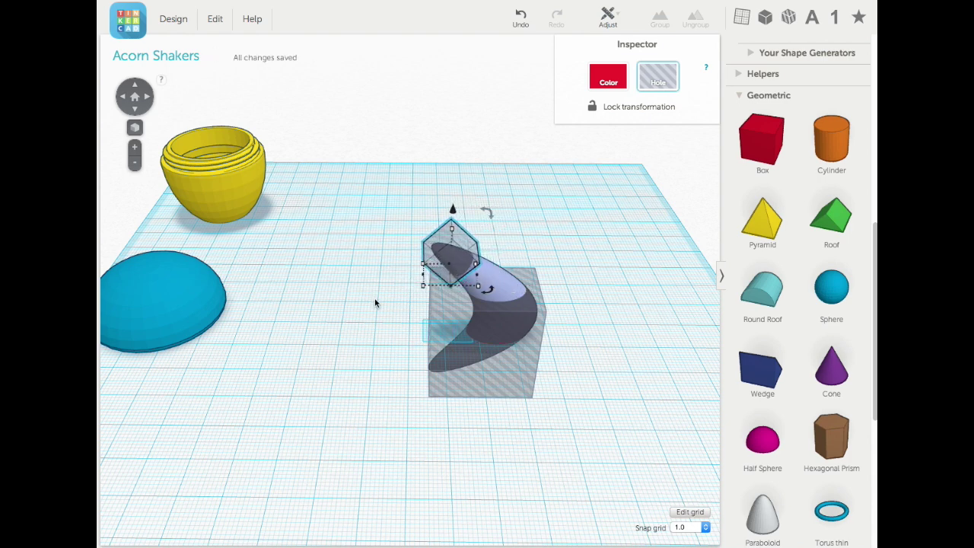
click(374, 231)
Group the banana with both hole boxes to cut out the stem, and move the domed cap underneath it.
drag(428, 263, 579, 439)
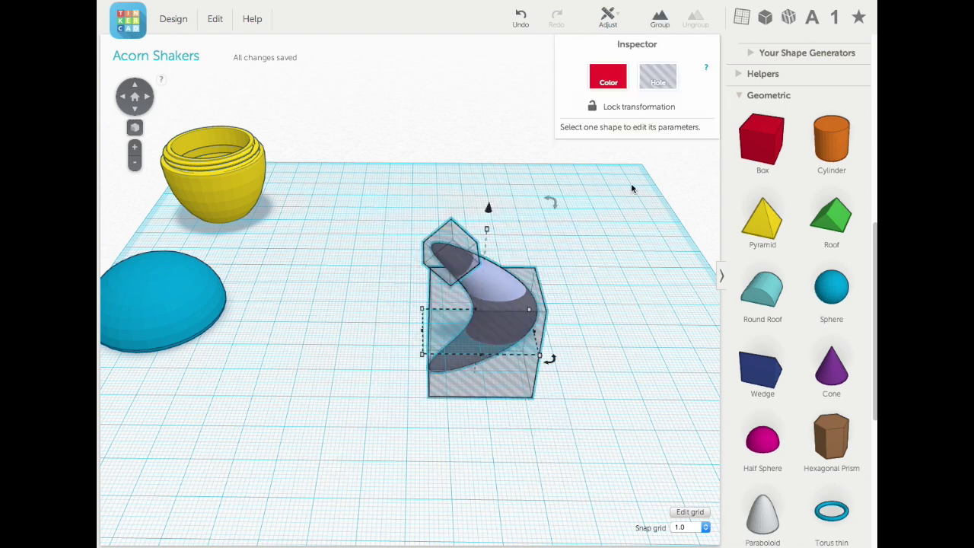
click(659, 19)
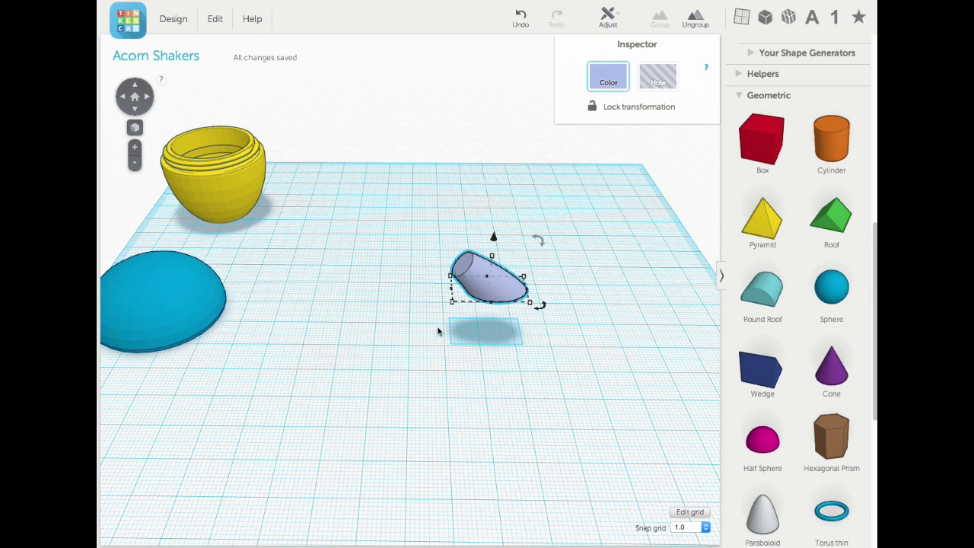
drag(181, 305, 542, 320)
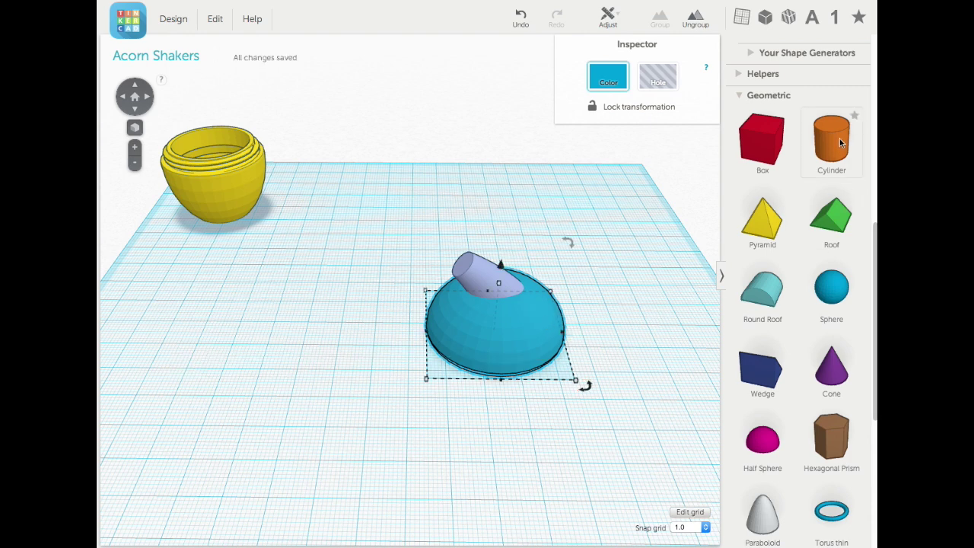
Add a cylinder on the empty workplane beside the cap and shrink its base to 2 mm by 2 mm.
drag(839, 144, 281, 411)
scroll(281, 408, up, 6)
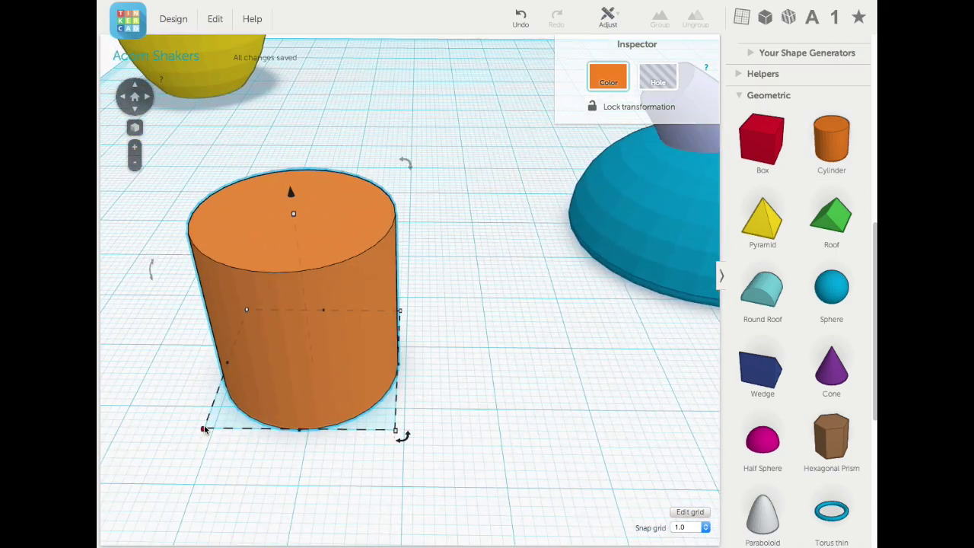
drag(204, 429, 389, 323)
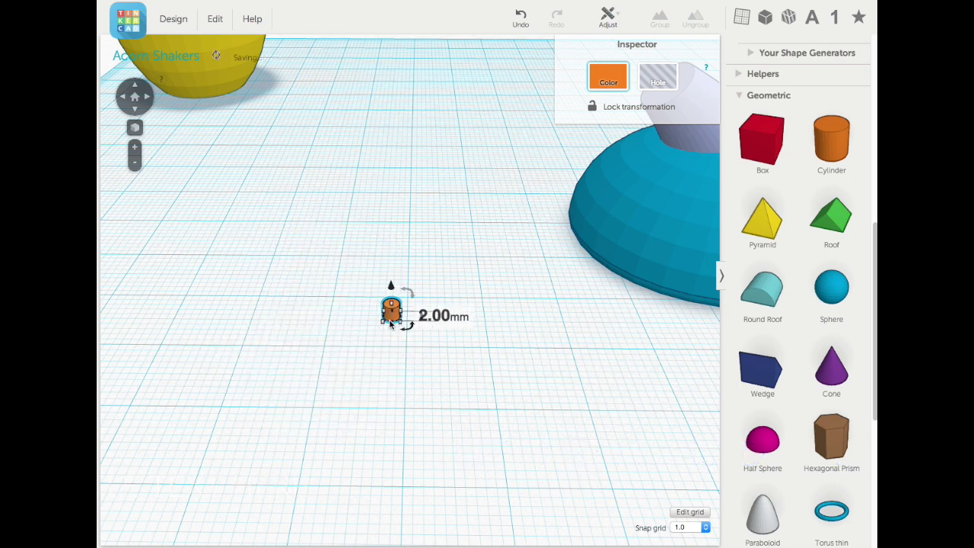
Lengthen the thin cylinder, raise it 10 mm above the workplane and turn it into a hole.
drag(391, 286, 378, 159)
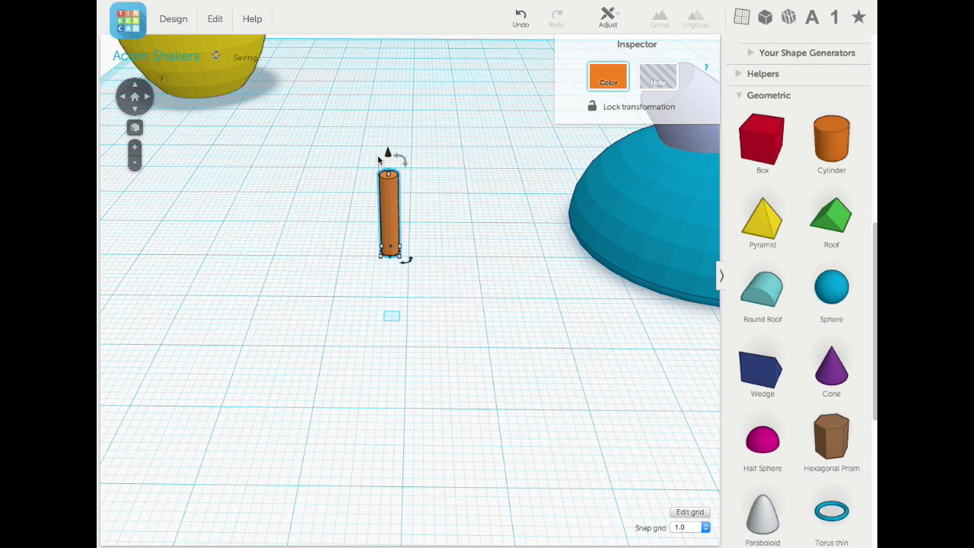
mouse_move(381, 259)
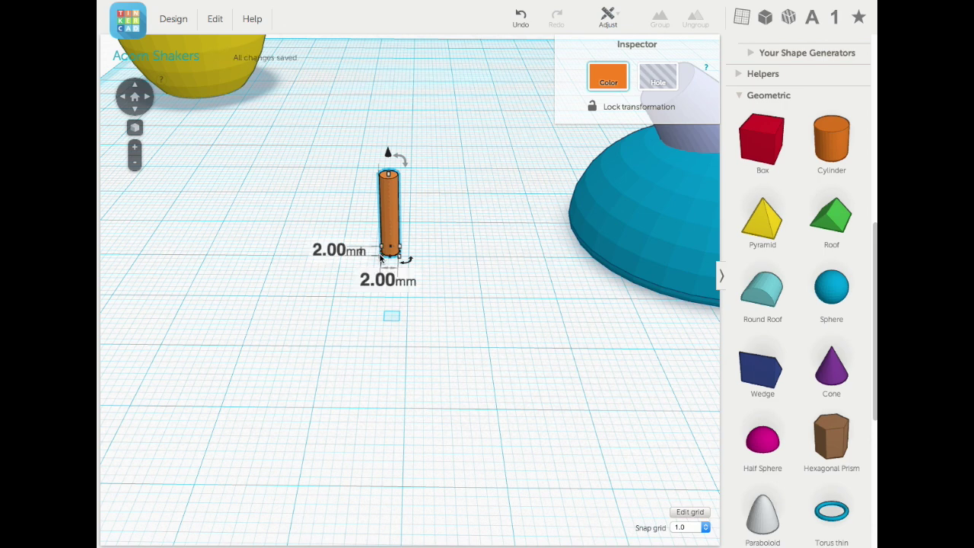
mouse_move(388, 176)
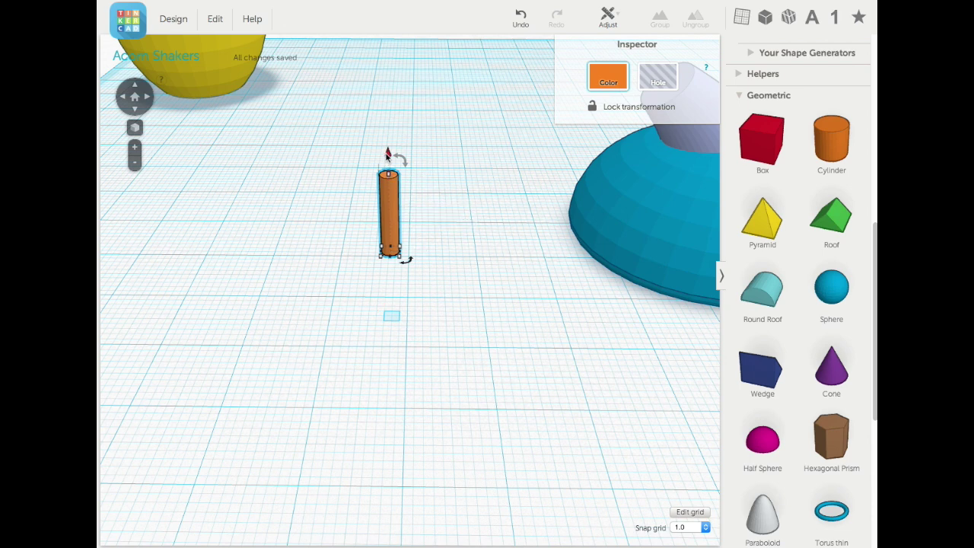
mouse_move(386, 155)
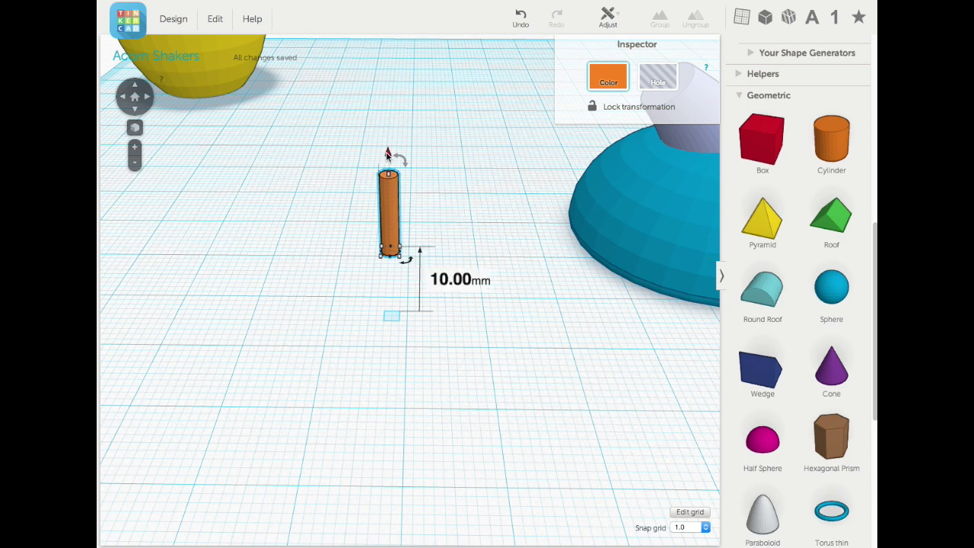
click(666, 76)
Duplicate the cylinder hole and shift the copy along the workplane until the pair spans 17 mm.
right_drag(308, 305, 453, 316)
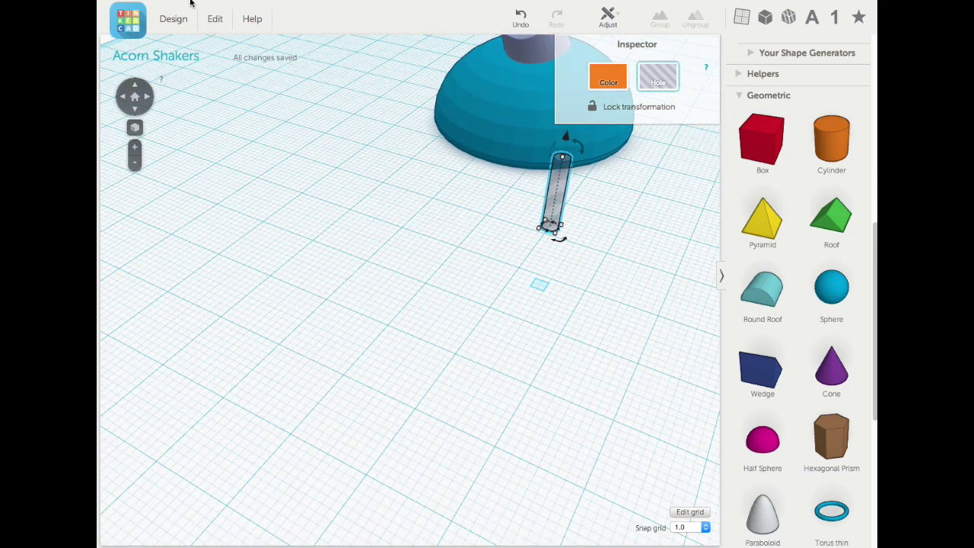
click(218, 20)
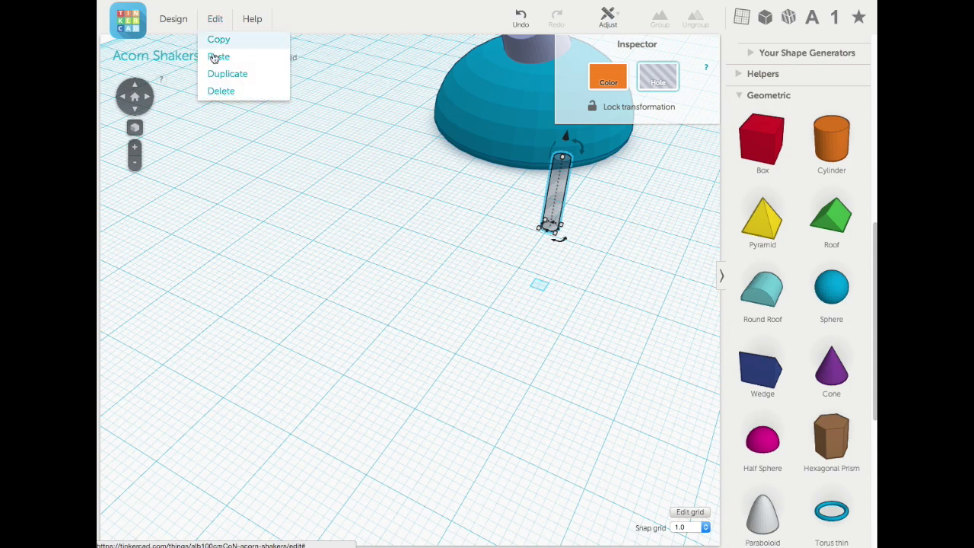
click(221, 74)
right_drag(457, 263, 483, 272)
key(Left)
key(Left)
key(Left)
key(Left)
key(Left)
key(Left)
key(Left)
key(Left)
key(Left)
key(Left)
key(Left)
key(Left)
key(Left)
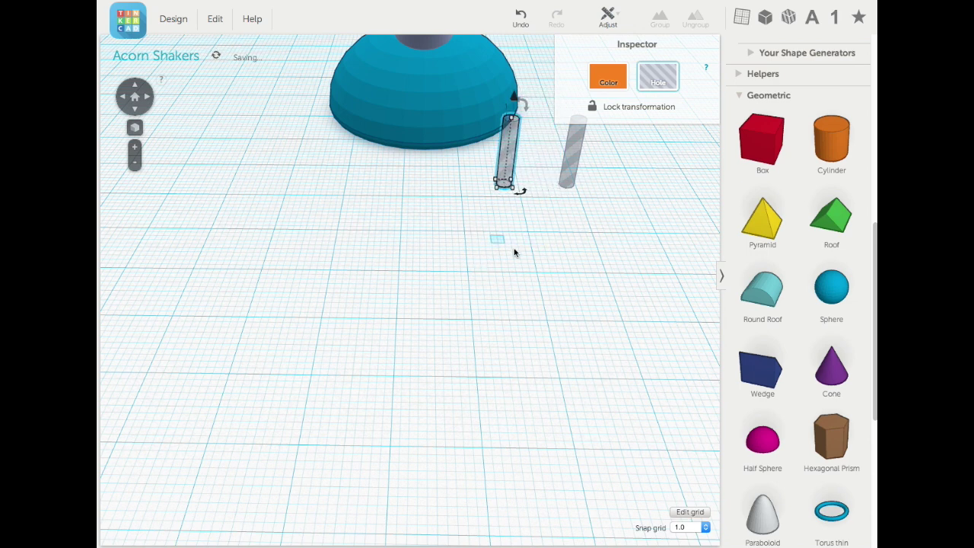
Group the two thin cylinder holes into one object.
click(596, 214)
drag(596, 214, 437, 183)
mouse_move(456, 192)
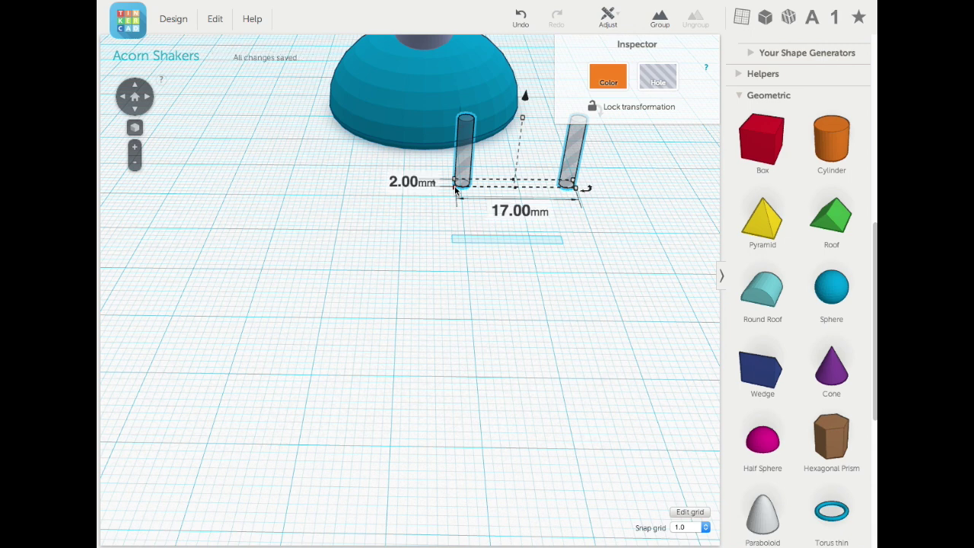
click(660, 22)
Align the grouped pair of cylinder holes with the cap, centring them in both horizontal directions.
right_drag(630, 240, 408, 246)
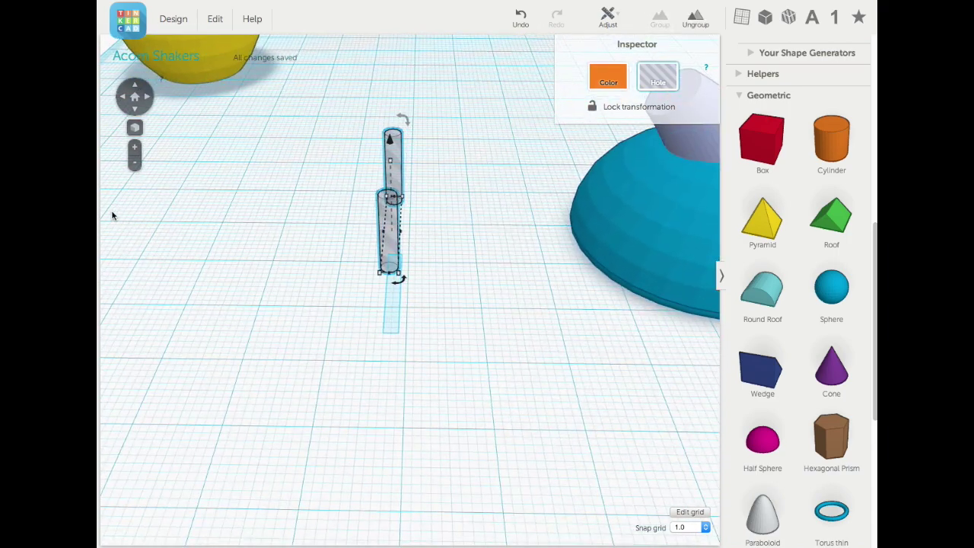
click(138, 99)
drag(553, 387, 292, 275)
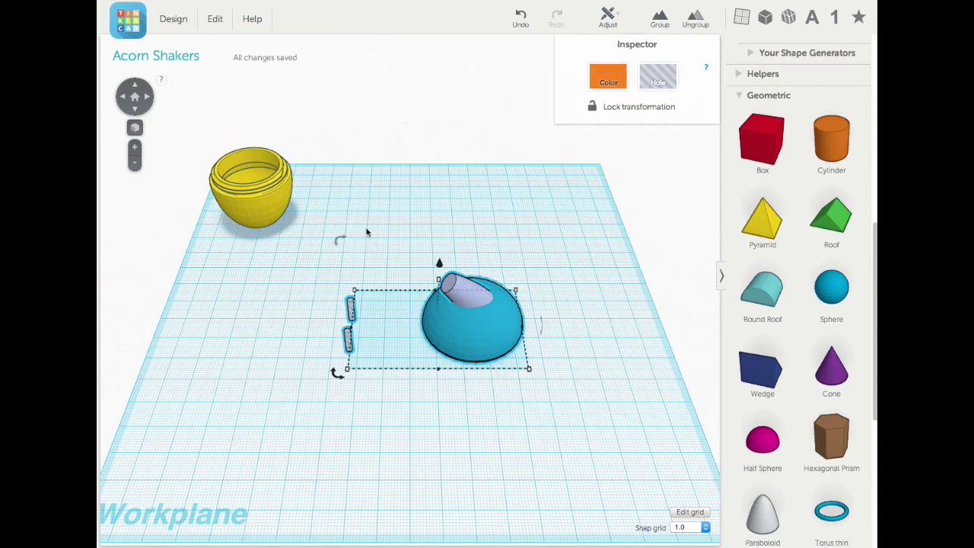
click(608, 16)
click(609, 36)
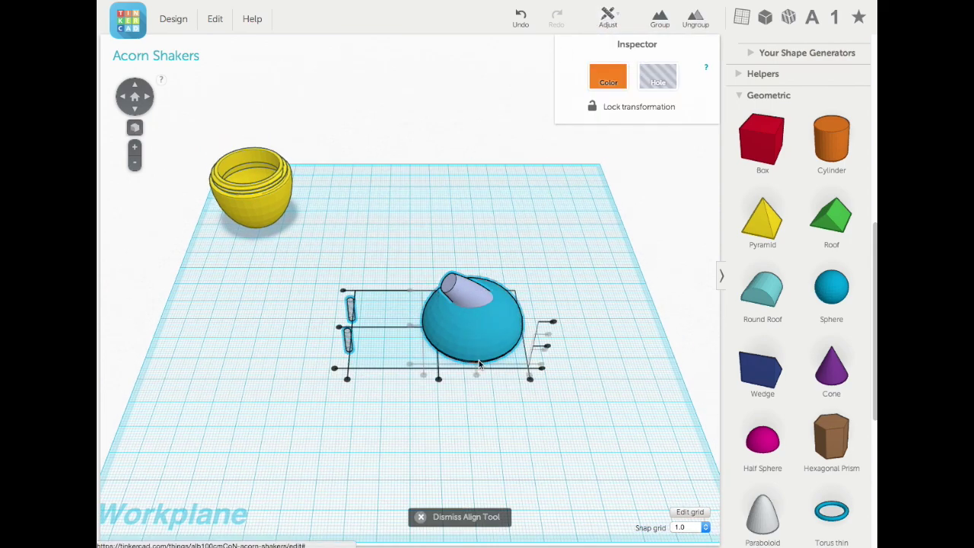
click(439, 380)
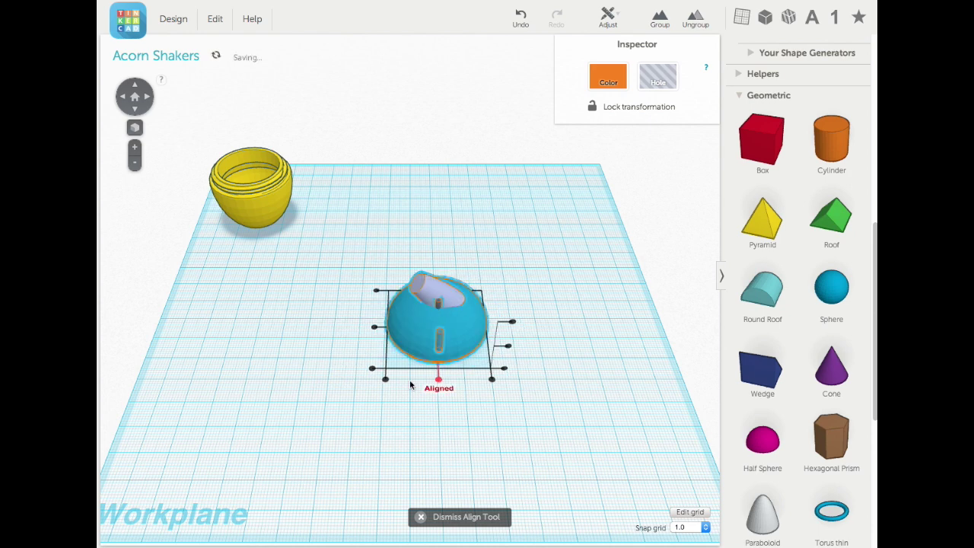
click(374, 328)
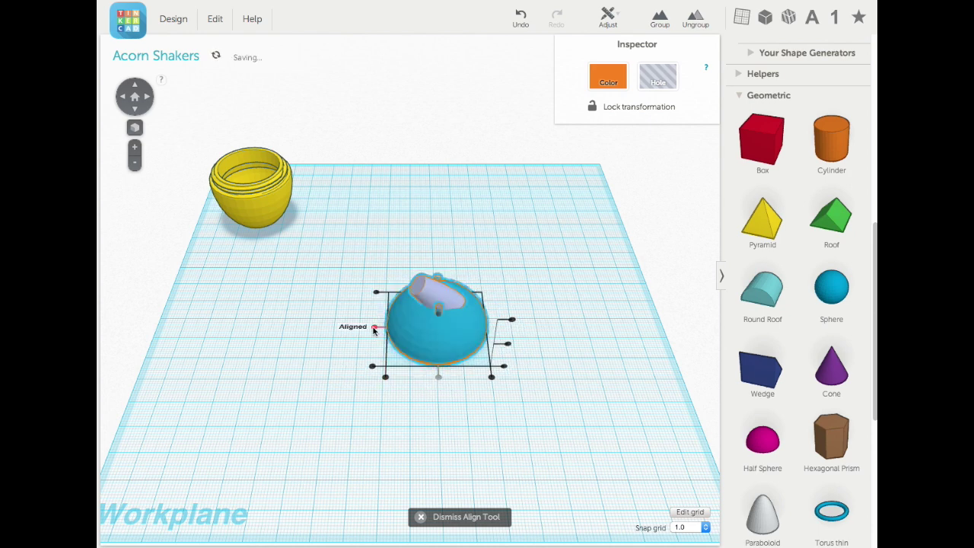
click(339, 337)
Nudge the stem two grid steps toward its open cut end and group it with the cap and the cylinder holes.
click(437, 293)
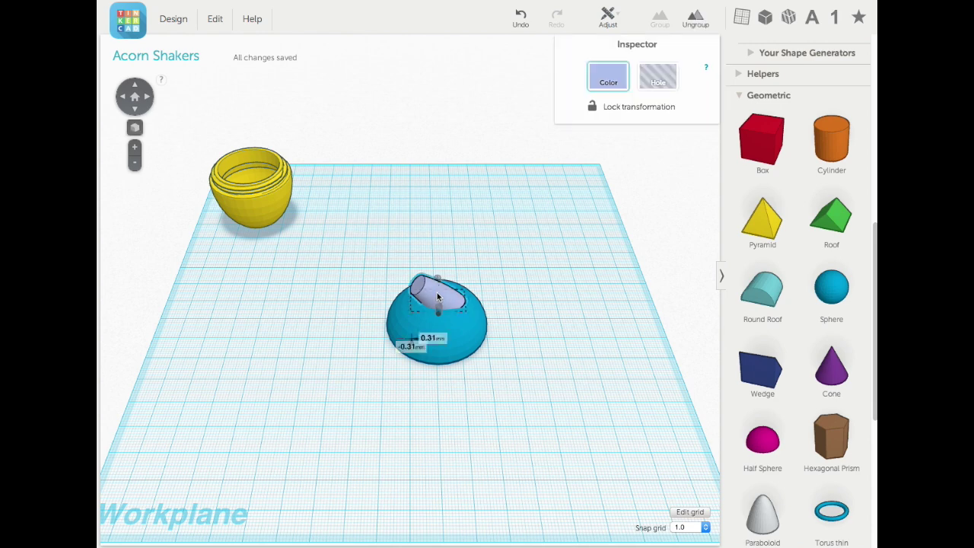
key(Left)
key(Left)
drag(379, 252, 504, 372)
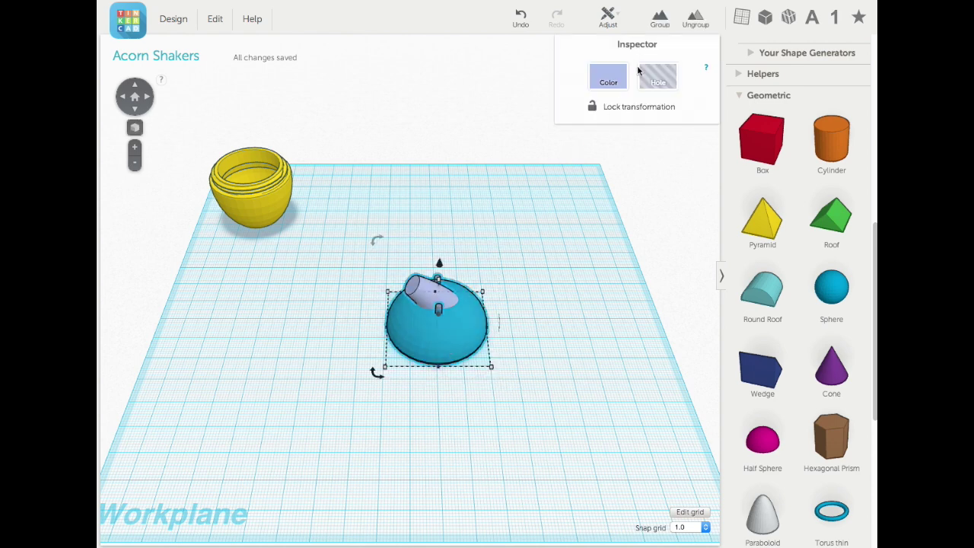
click(660, 16)
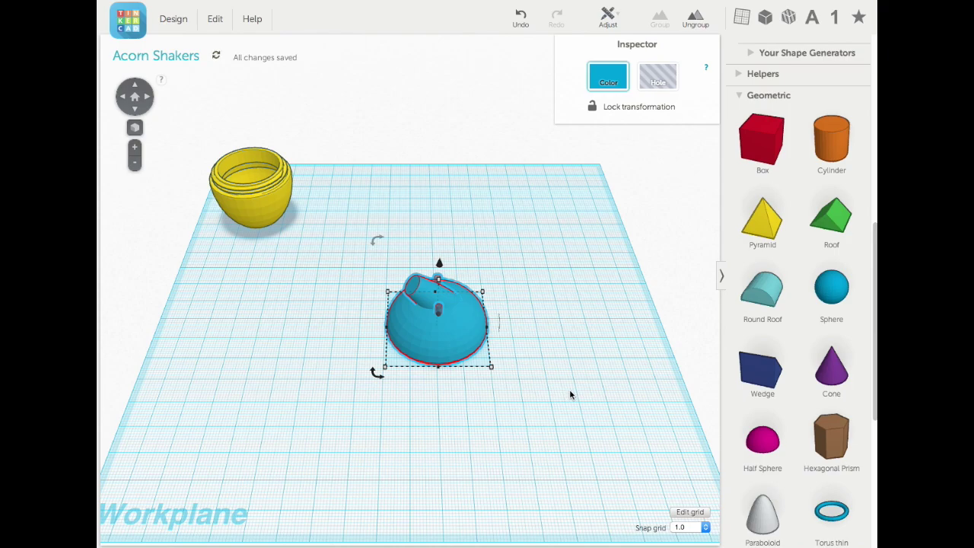
Recolour the grouped cap with the medium brown preset.
drag(570, 394, 573, 371)
right_drag(573, 371, 565, 425)
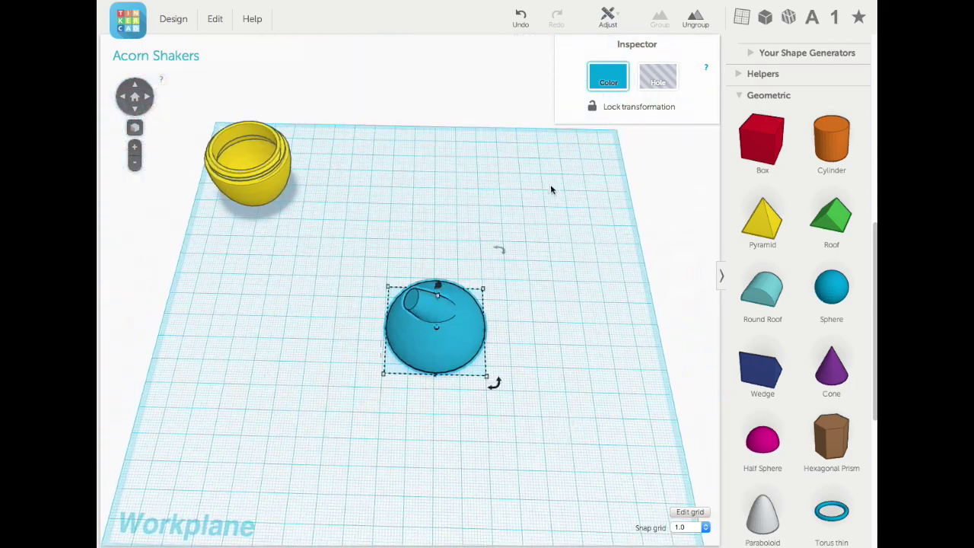
click(609, 80)
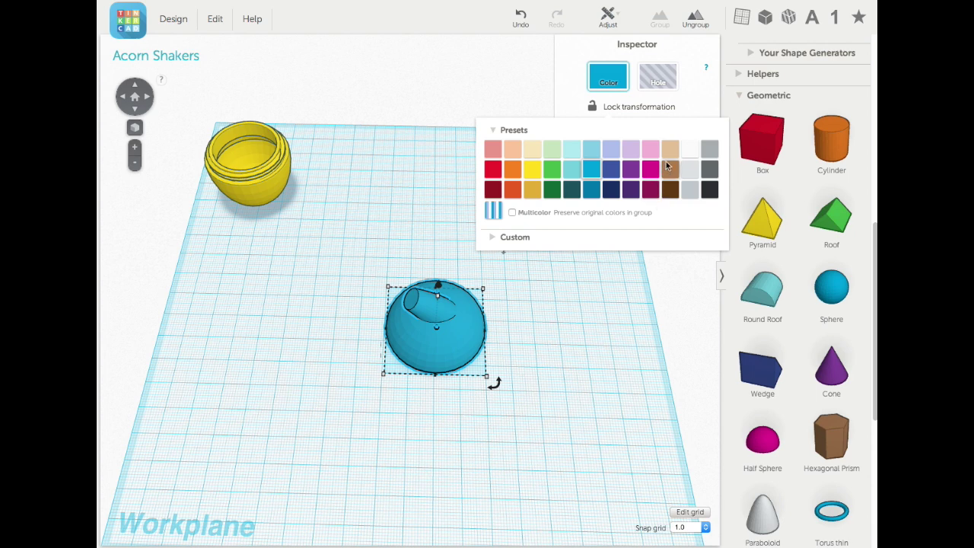
click(670, 169)
Place the yellow threaded base and the brown cap side by side near the middle of the workplane.
drag(450, 344, 355, 190)
drag(411, 247, 395, 348)
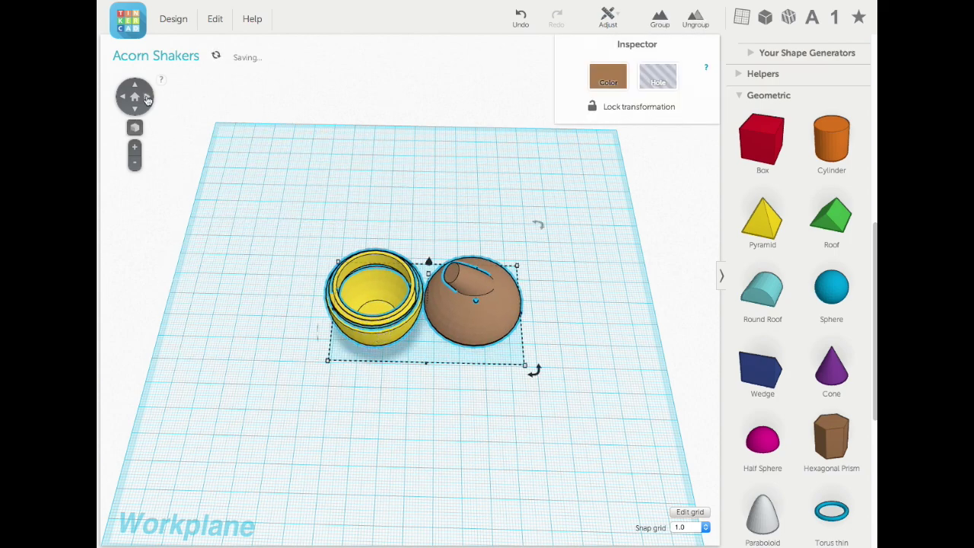
click(135, 96)
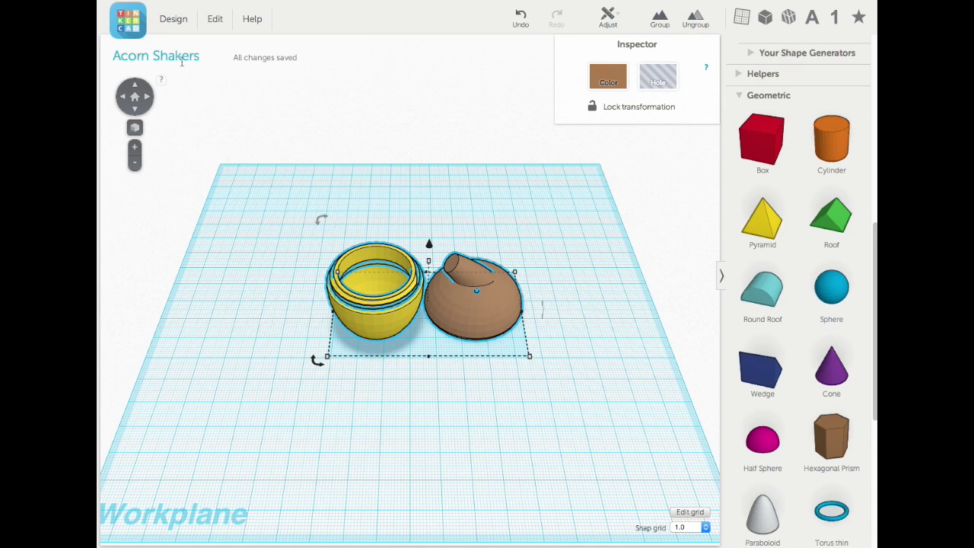